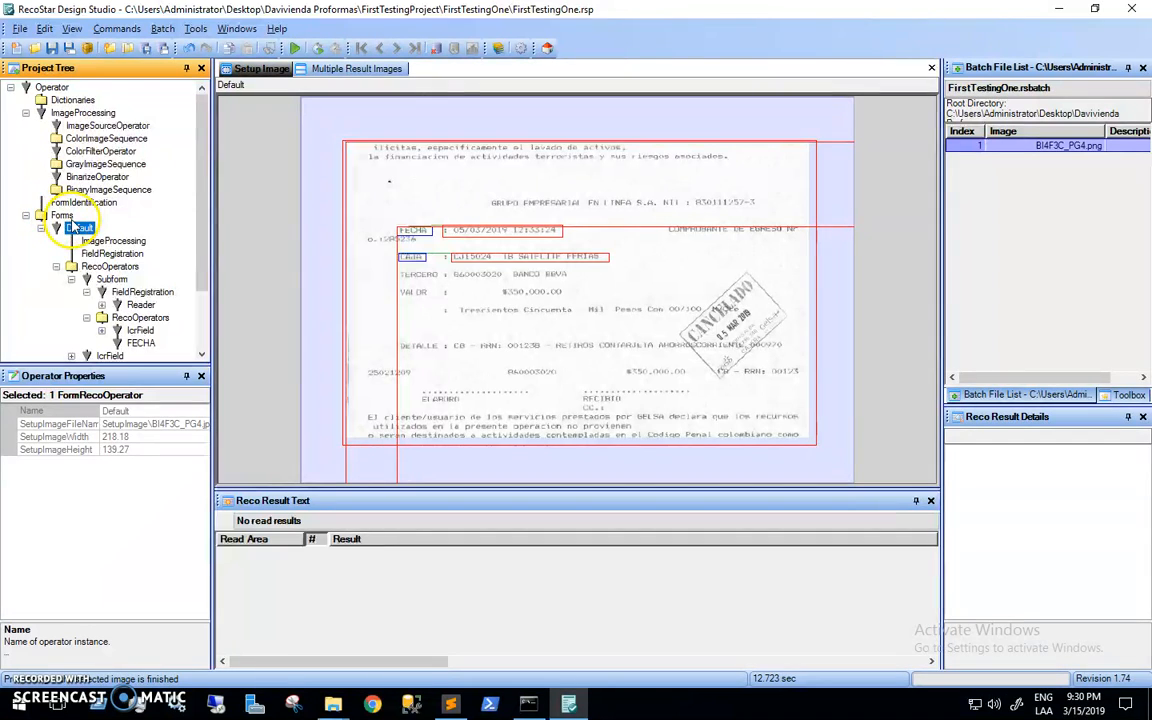
pyautogui.click(19, 29)
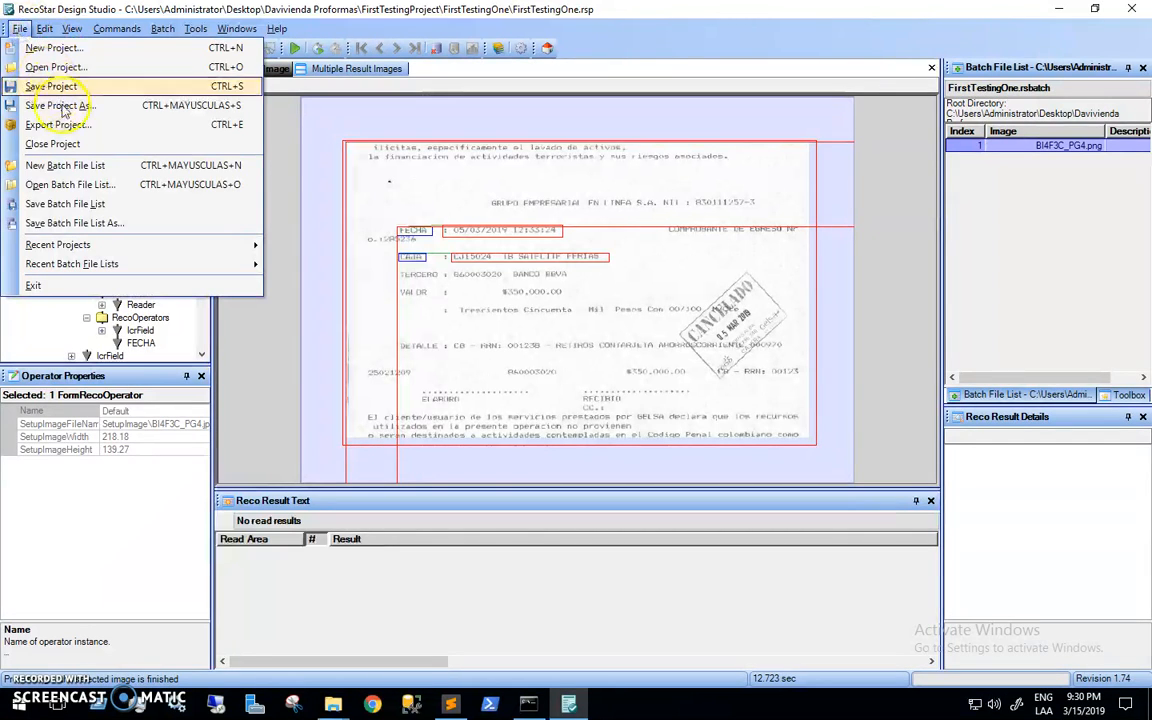
pyautogui.click(347, 193)
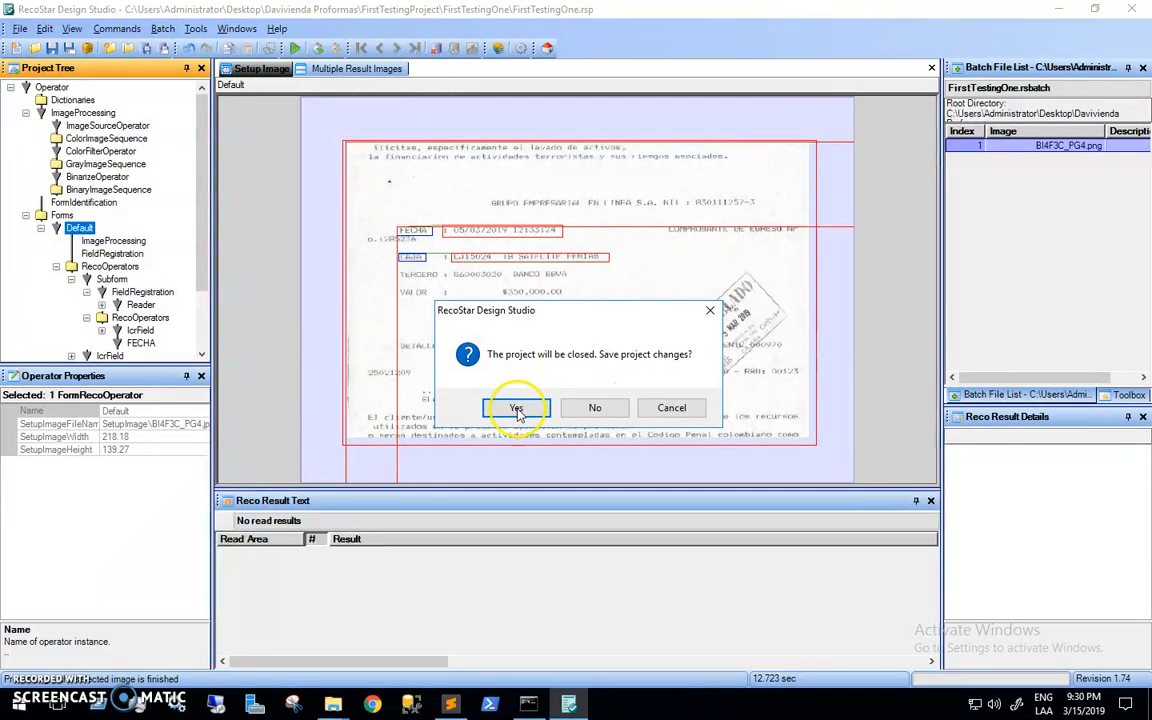
pyautogui.click(676, 408)
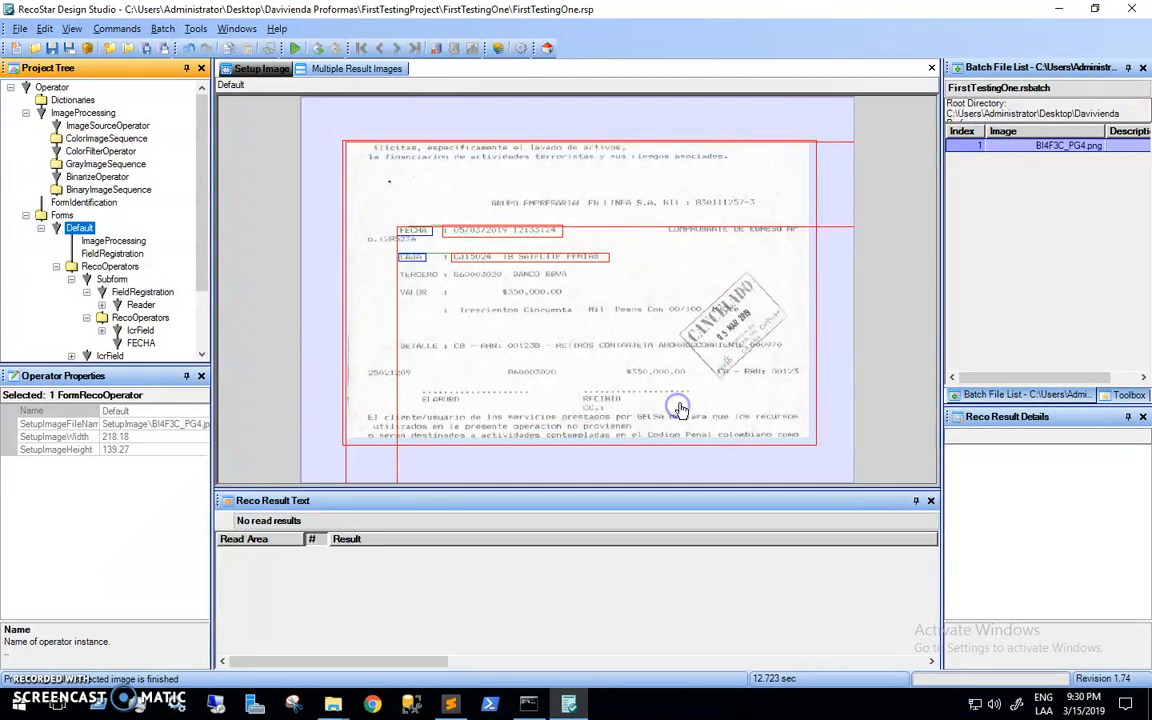
# Start a new project of the Single Form type, saving the changes to the project that is open
pyautogui.click(20, 29)
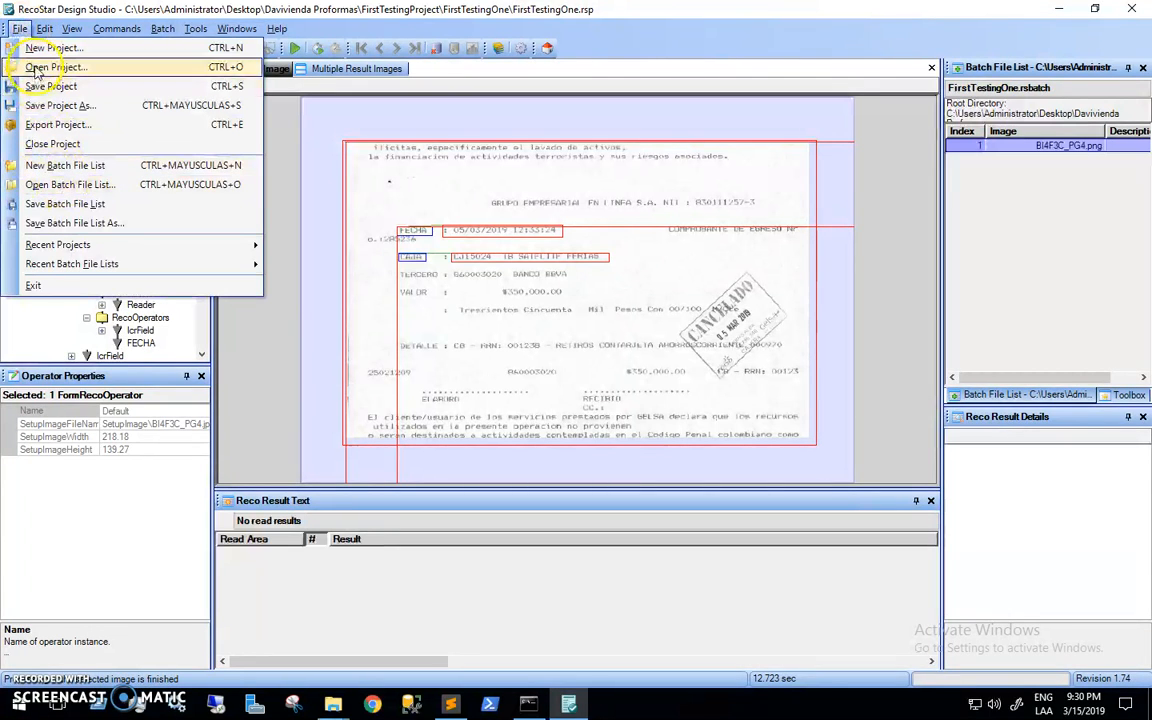
pyautogui.click(150, 143)
pyautogui.click(493, 410)
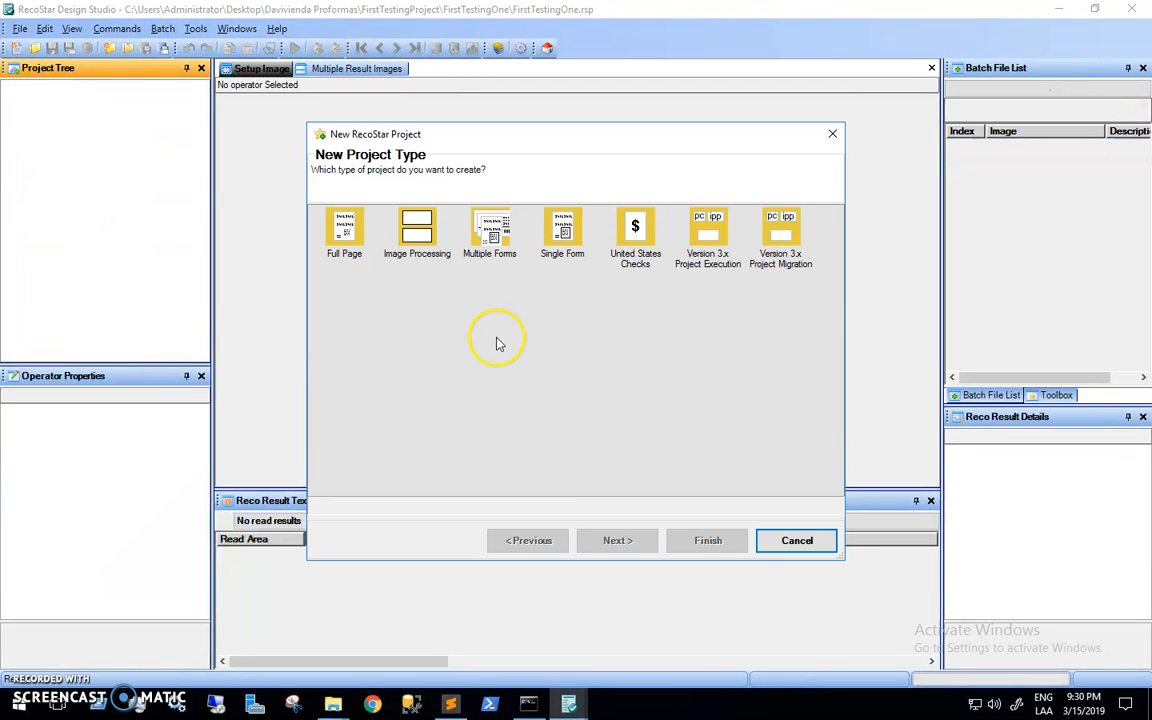
pyautogui.click(560, 255)
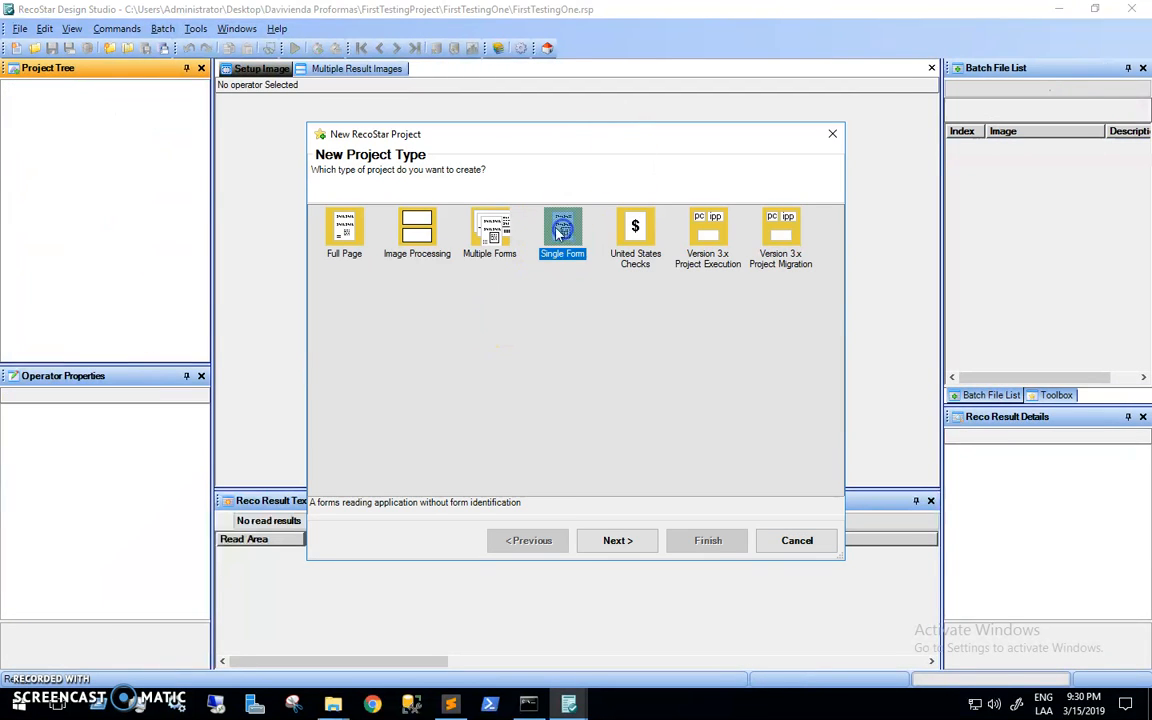
pyautogui.click(615, 541)
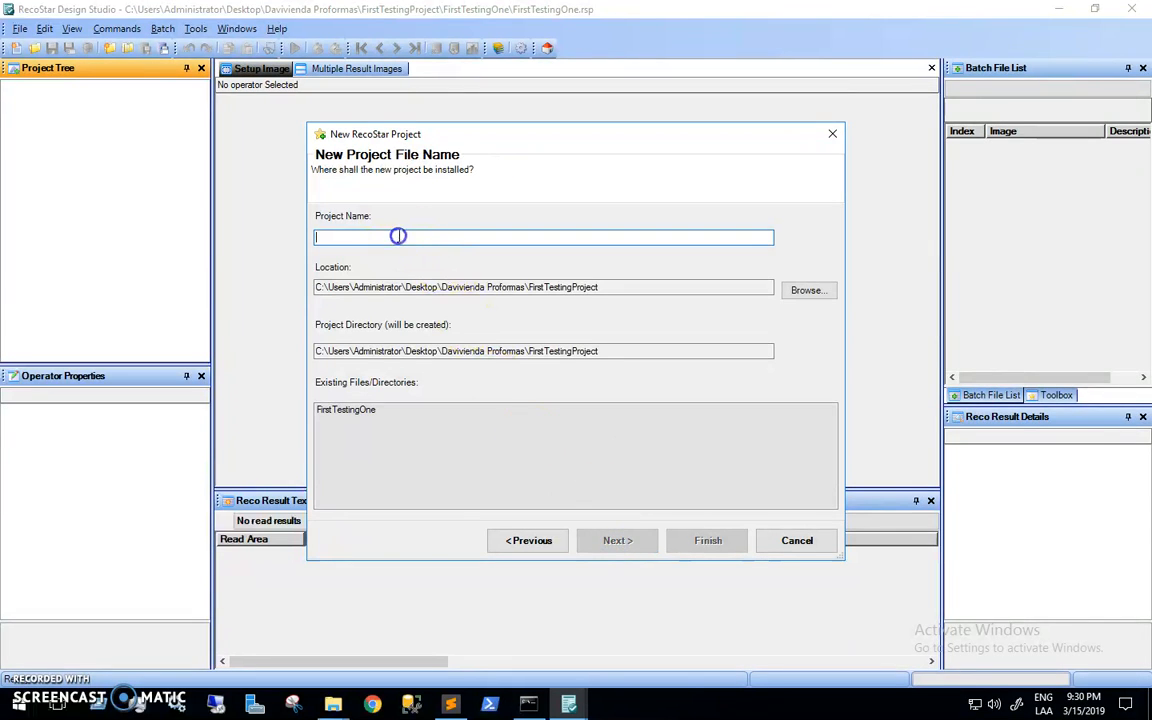
# Name the new project GFDGFDGFD and keep the FirstTestingProject folder as its location
pyautogui.write('GFDGFDGFD')
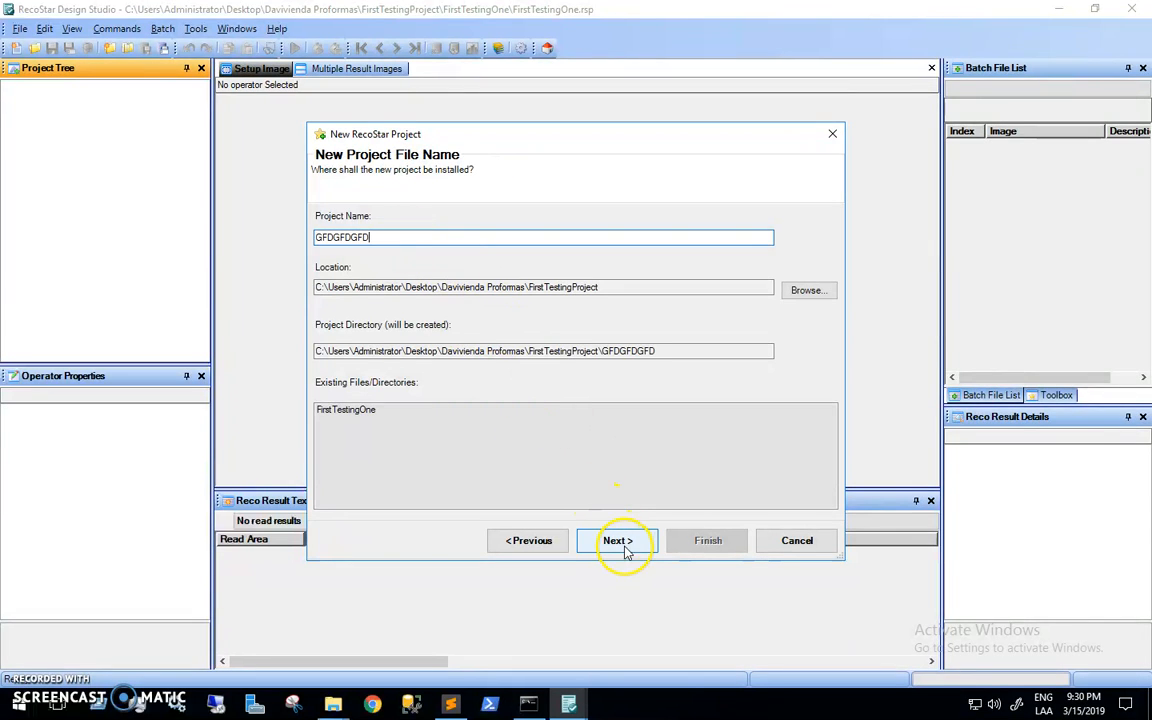
pyautogui.click(809, 295)
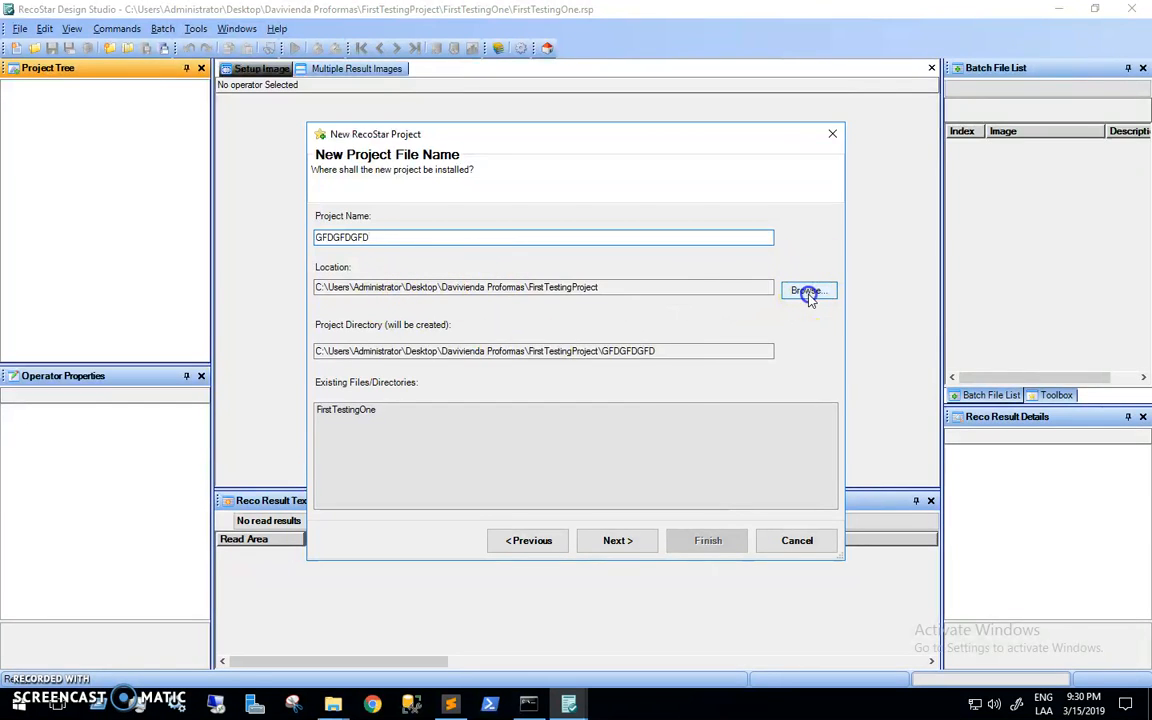
pyautogui.click(660, 450)
pyautogui.click(633, 538)
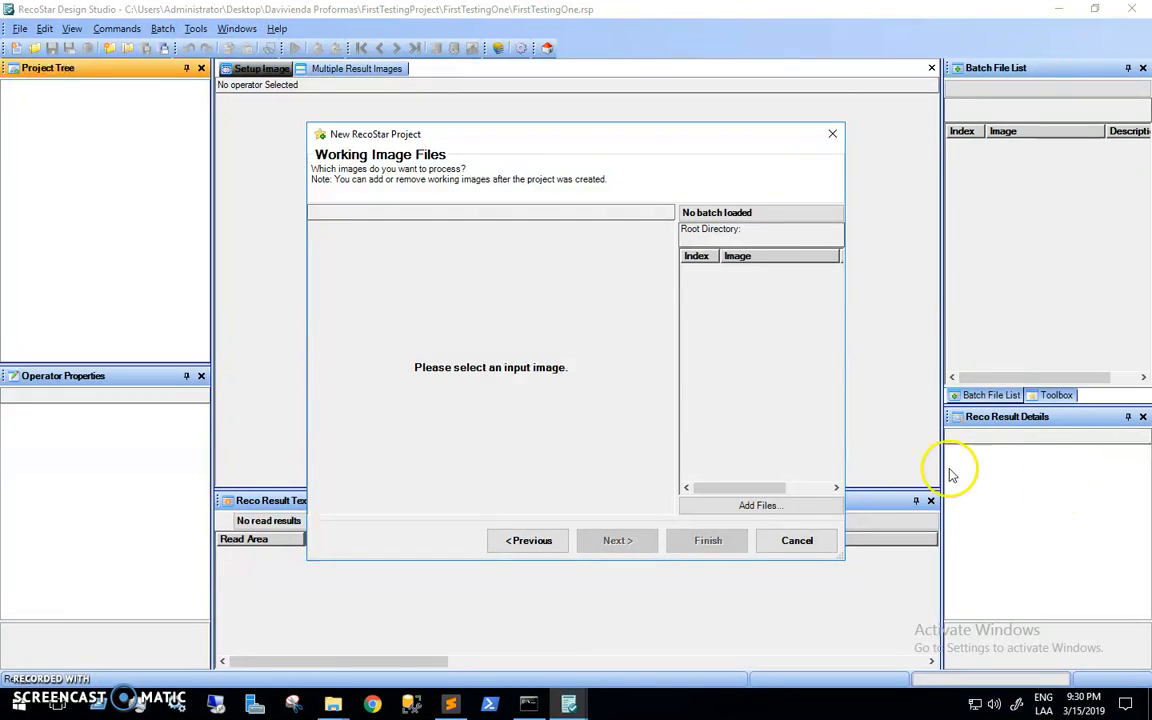
# Add BI4F3C_PG0.png and BI4F3C_PG0_displayThumb.png from the BI4F3C folder in File Explorer as the new project's working images
pyautogui.click(340, 706)
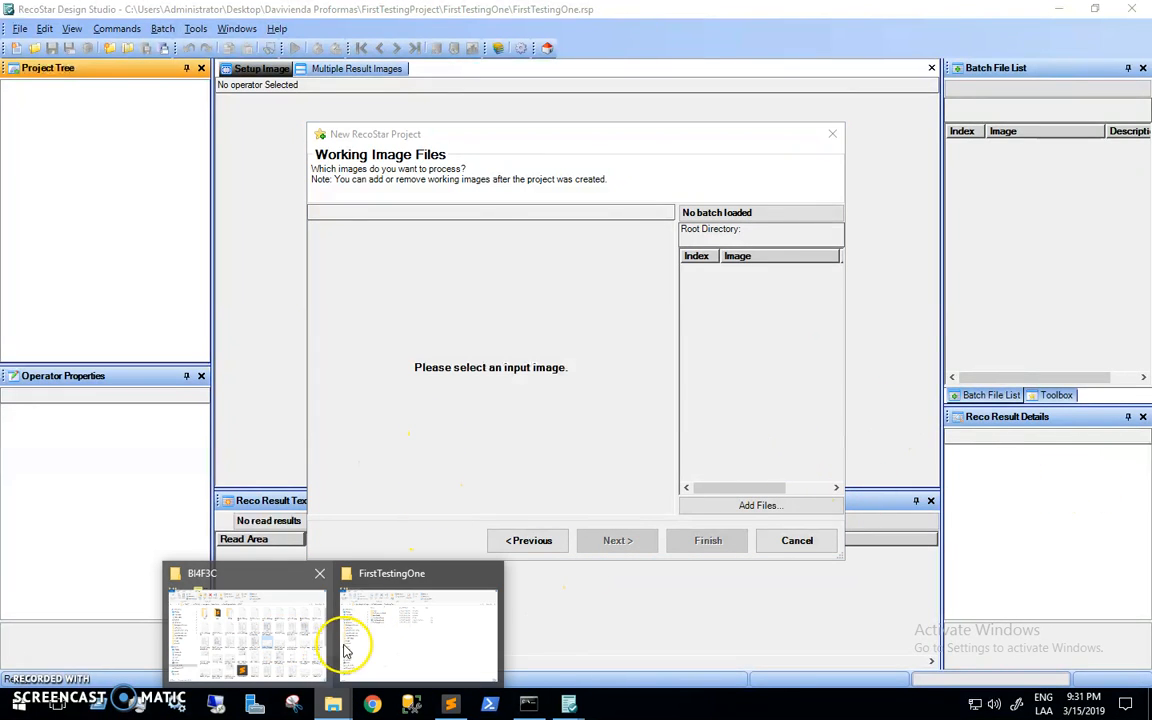
pyautogui.click(257, 625)
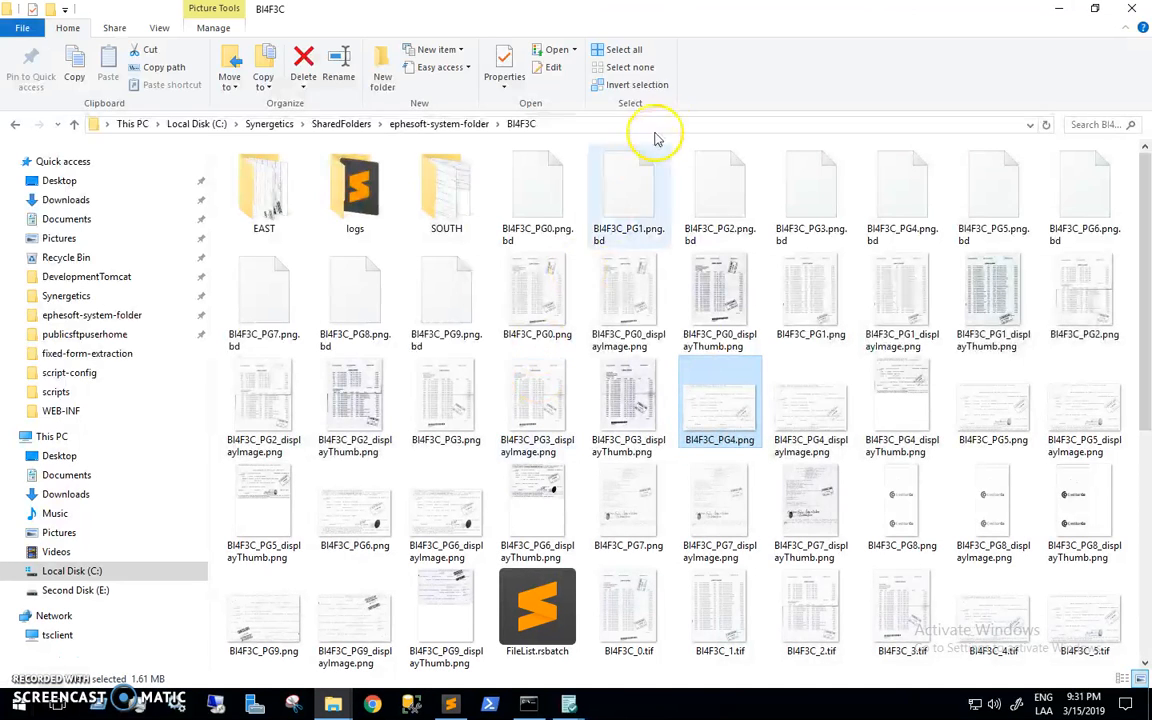
pyautogui.moveTo(780, 12); pyautogui.dragTo(349, 142)
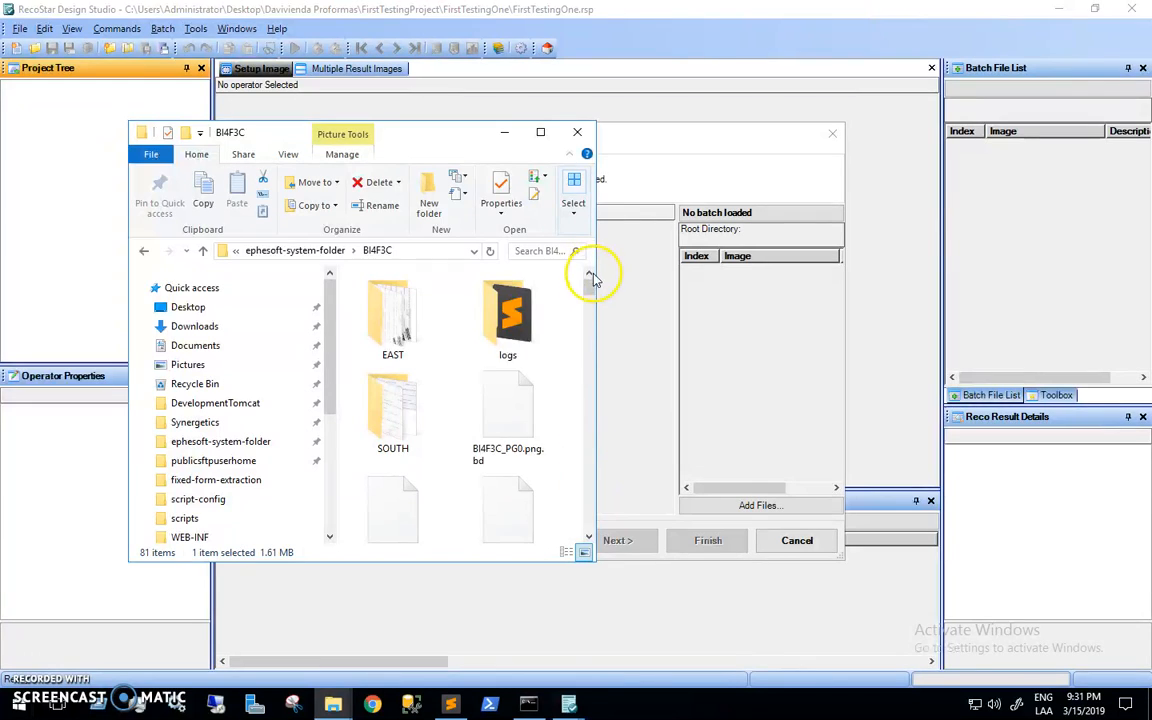
pyautogui.moveTo(586, 291); pyautogui.dragTo(580, 324)
pyautogui.click(512, 308)
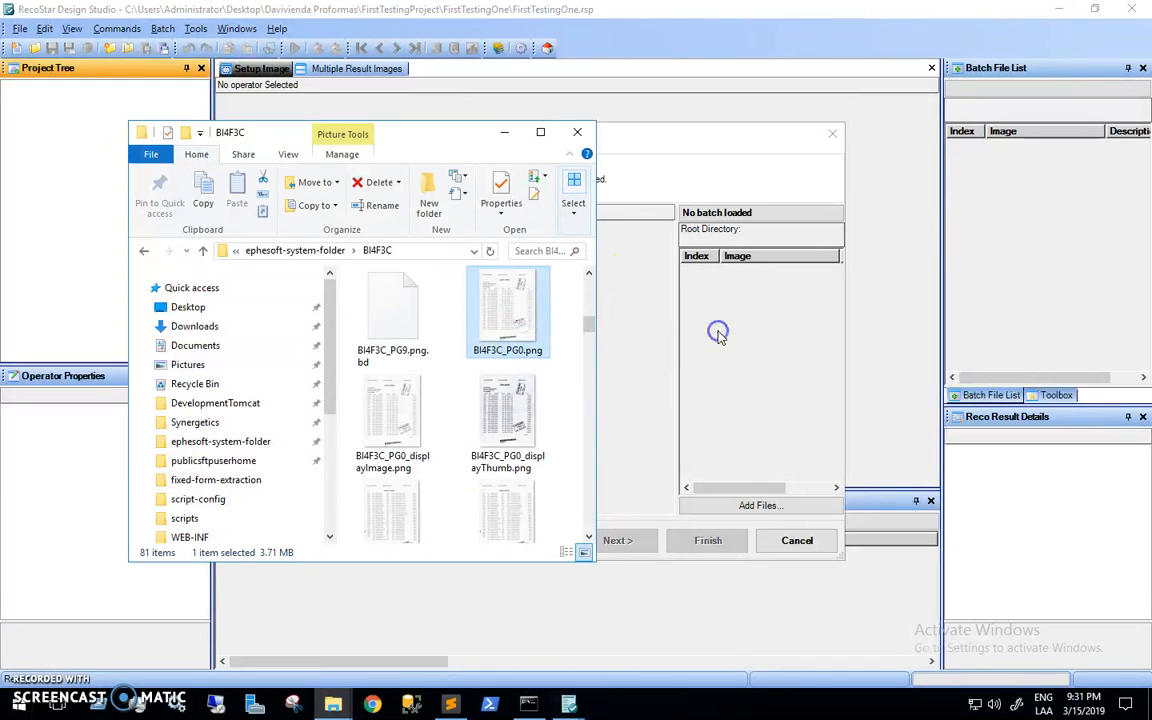
pyautogui.click(735, 277)
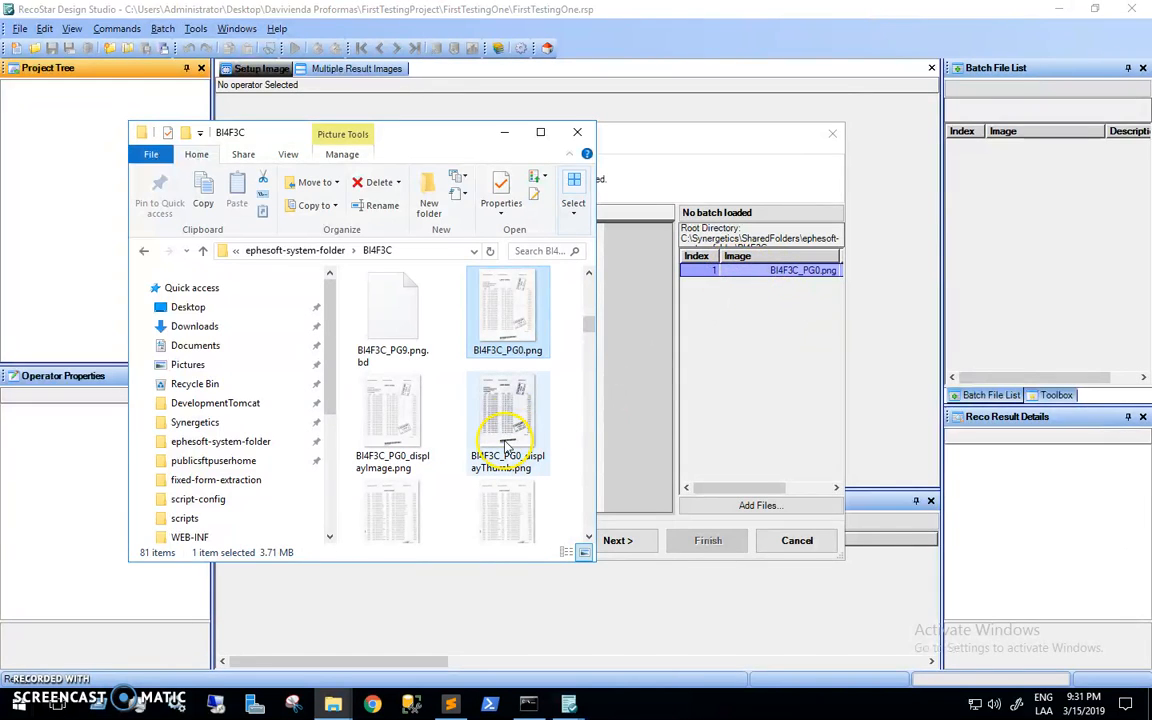
pyautogui.moveTo(507, 424); pyautogui.dragTo(647, 396)
pyautogui.moveTo(717, 377); pyautogui.dragTo(681, 411)
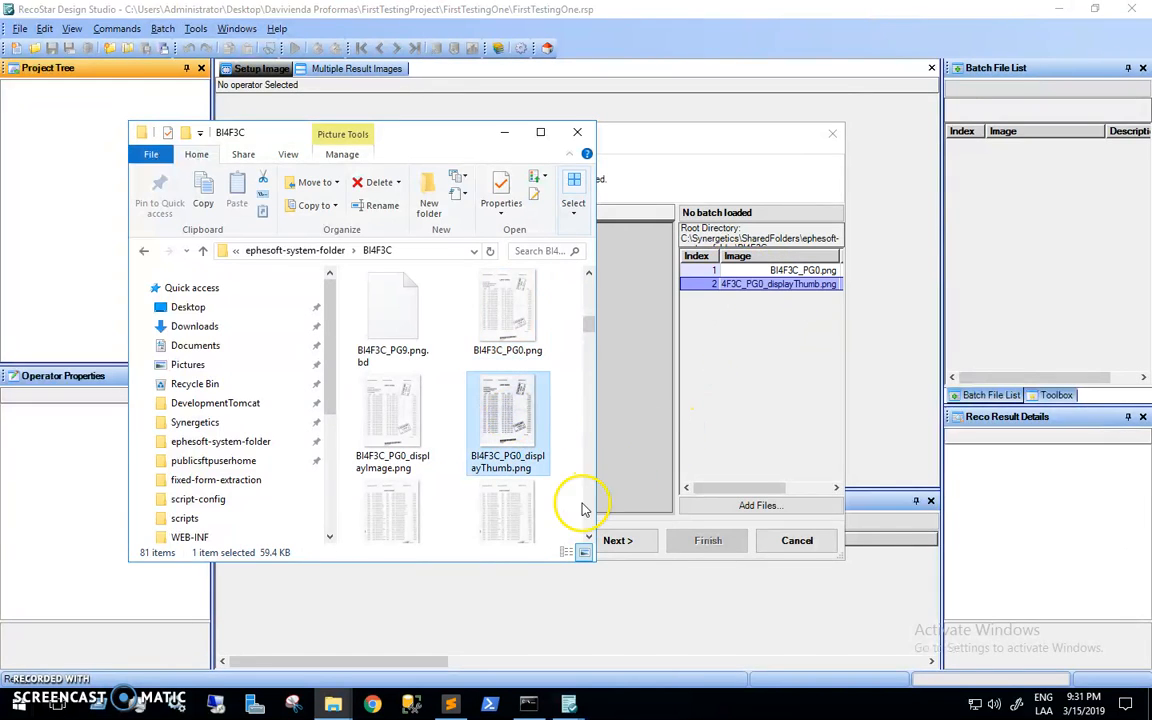
pyautogui.click(580, 134)
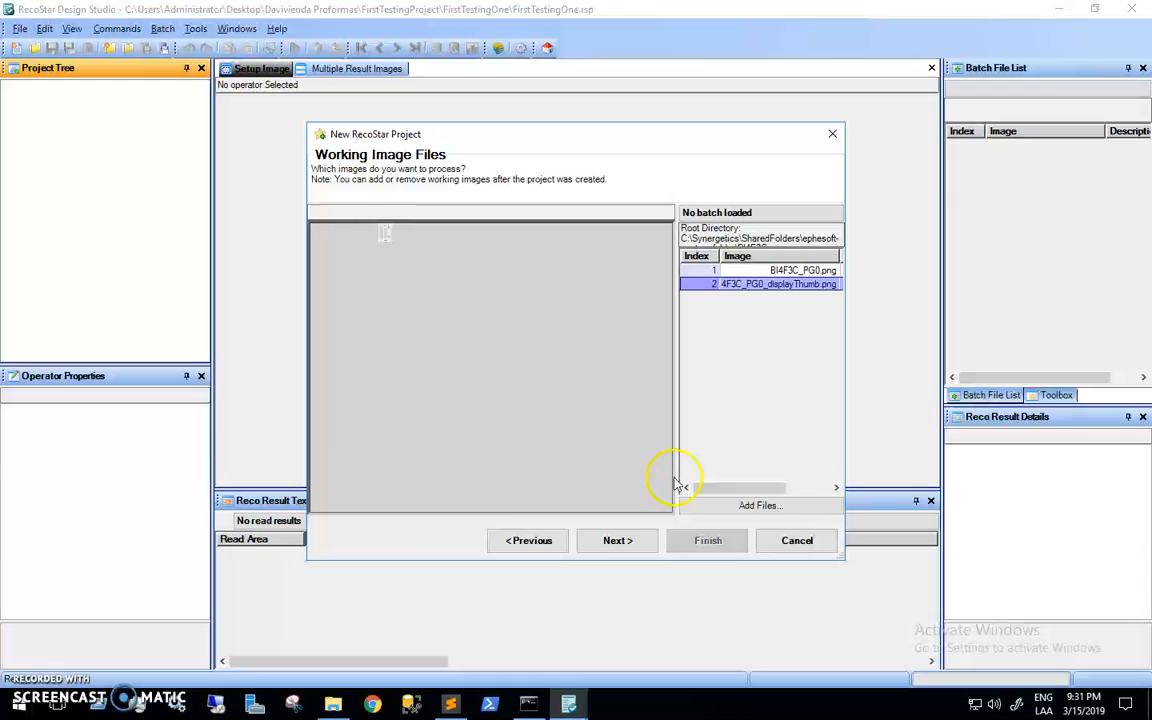
# Keep USA as the mandatory country, review the declarations and cancel the creation of the new project
pyautogui.click(617, 542)
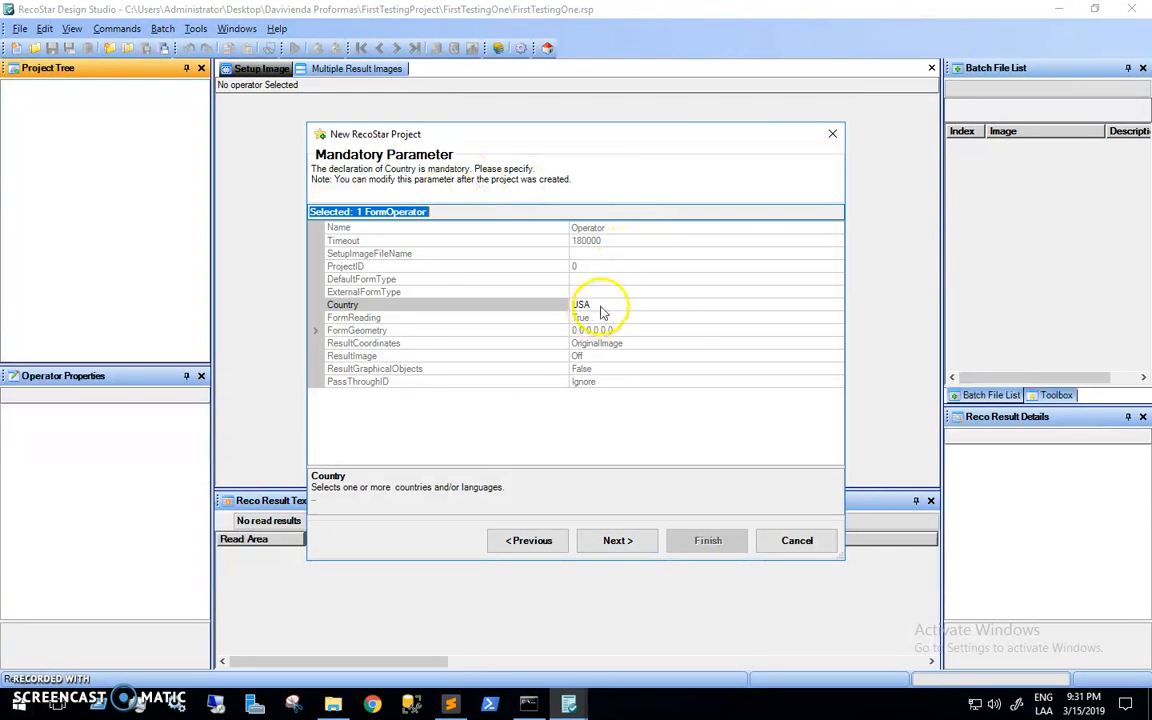
pyautogui.click(617, 540)
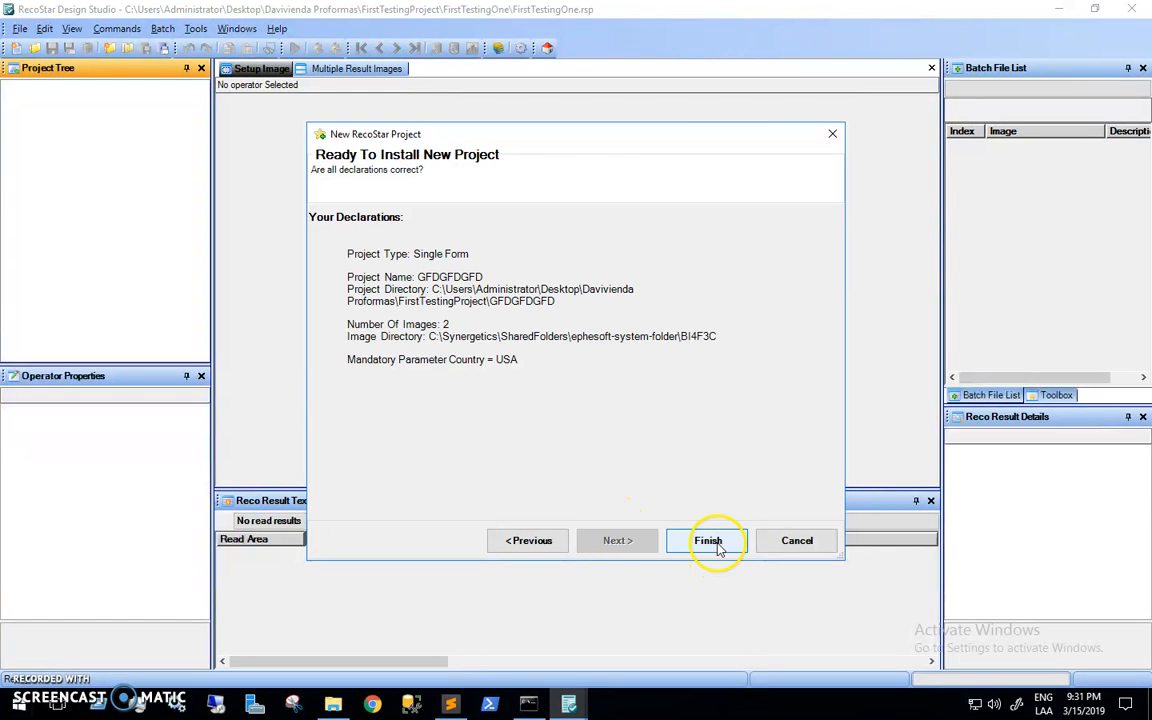
pyautogui.click(797, 541)
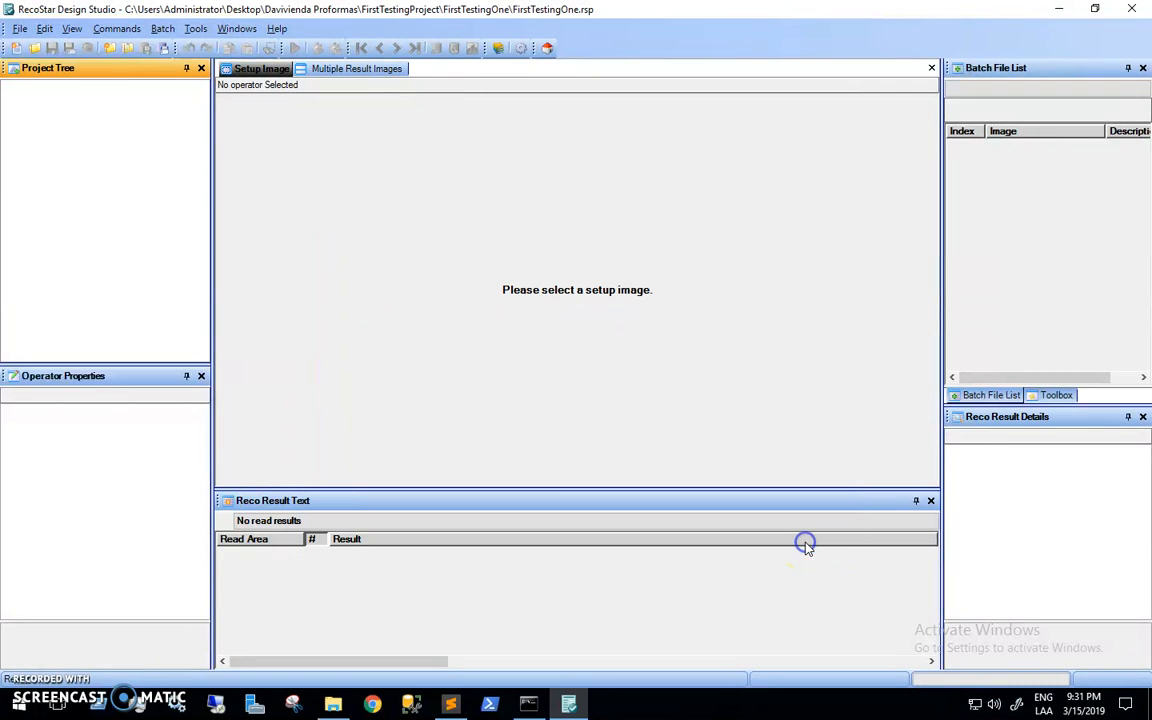
# Open the existing project FirstTestingOne.rsp
pyautogui.click(20, 29)
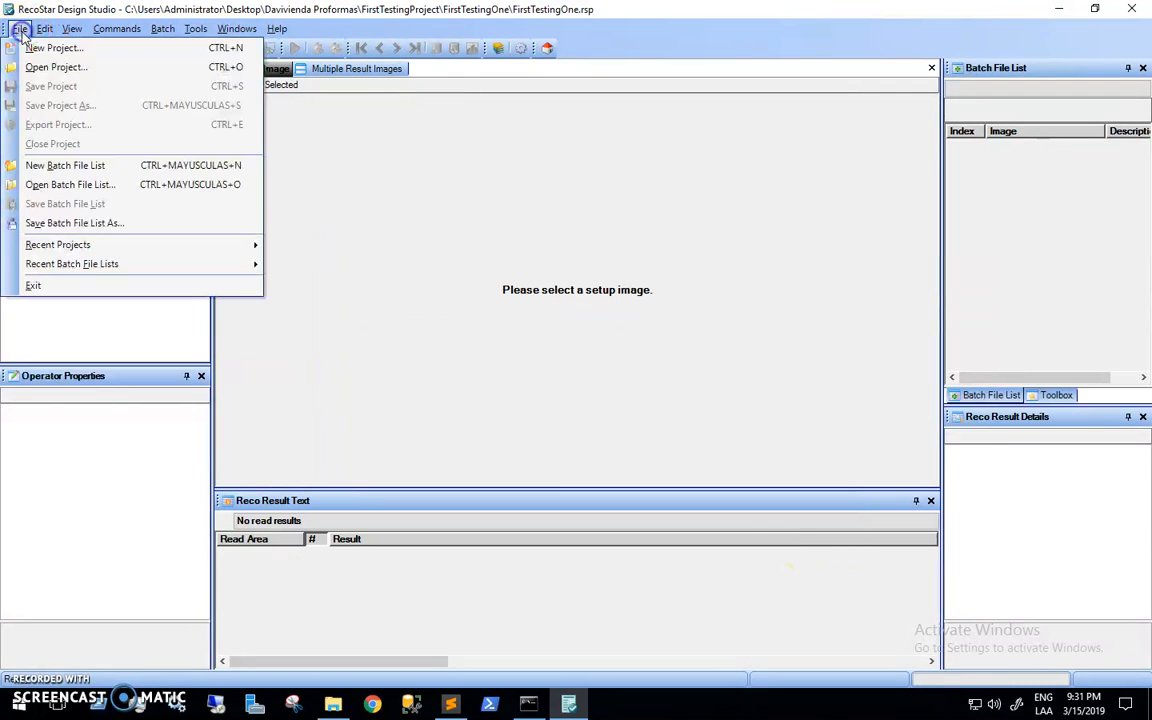
pyautogui.click(56, 67)
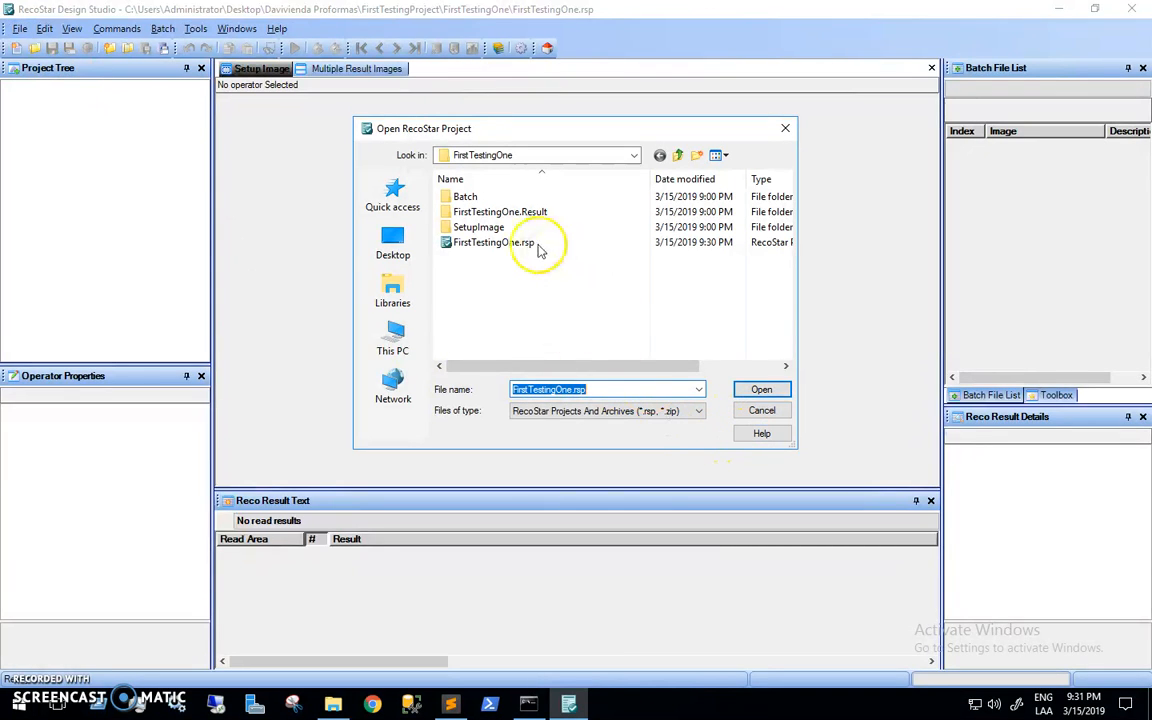
pyautogui.click(768, 391)
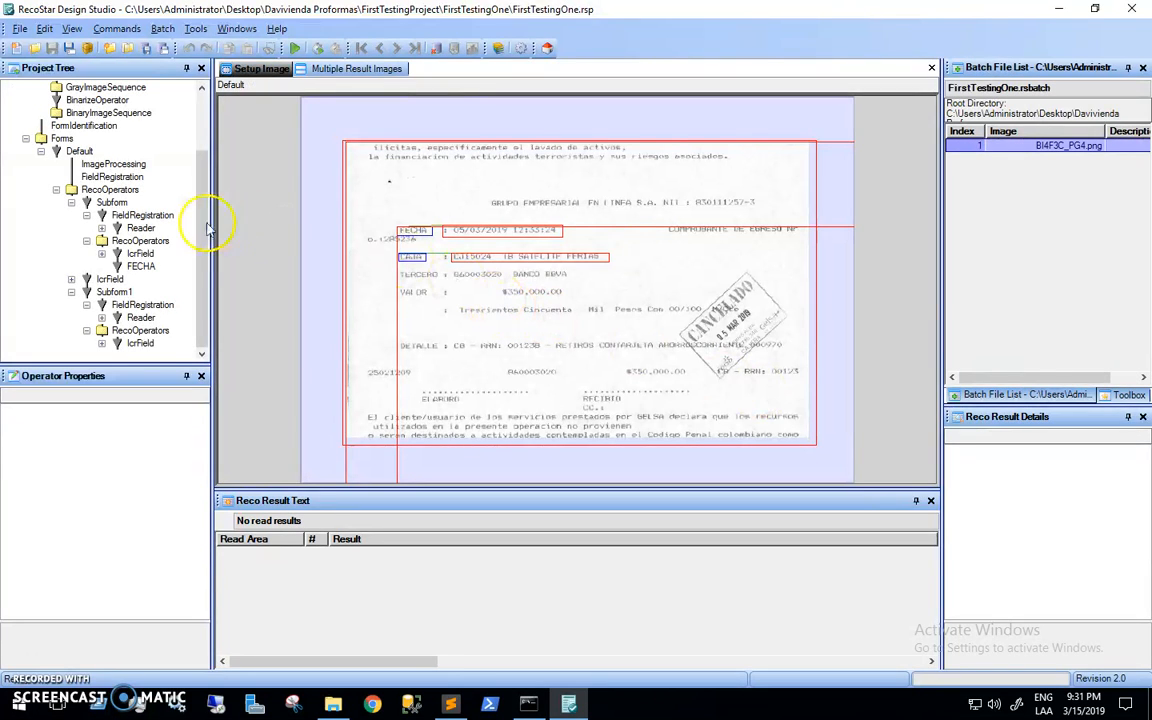
# Examine the Forms branch of the project tree, including the Default form, its RecoOperators, the IcrField zone and the first Subform
pyautogui.moveTo(202, 268); pyautogui.dragTo(197, 178)
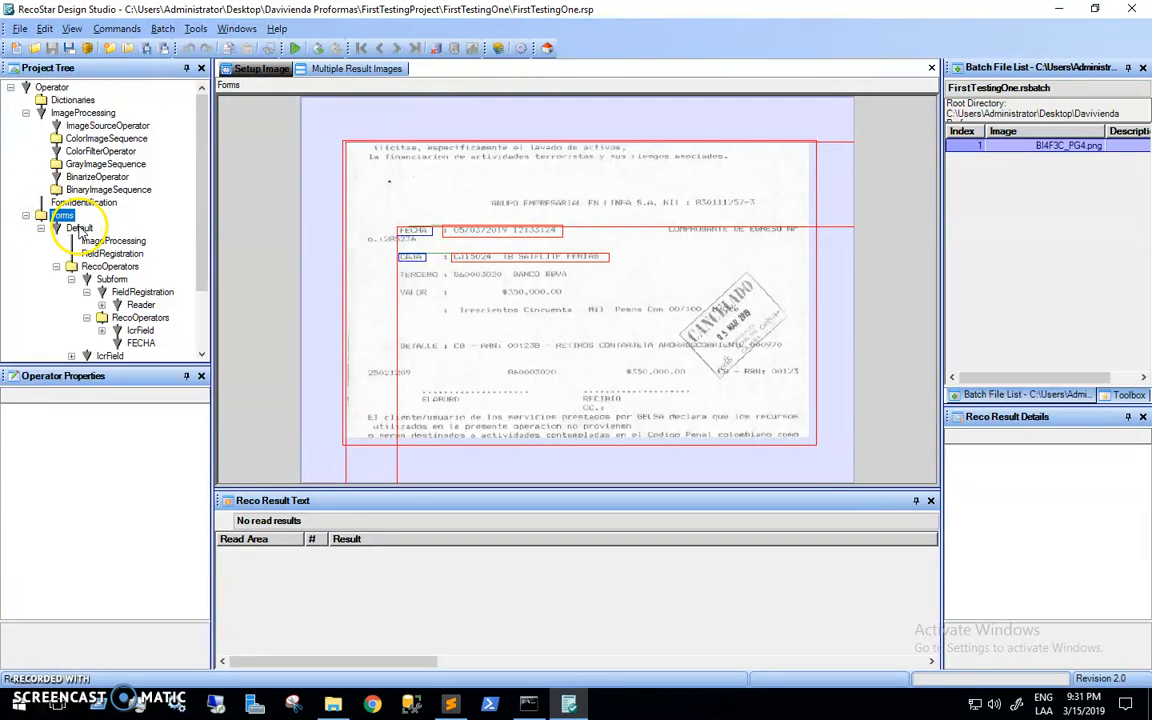
pyautogui.click(80, 228)
pyautogui.click(105, 266)
pyautogui.moveTo(200, 272); pyautogui.dragTo(202, 300)
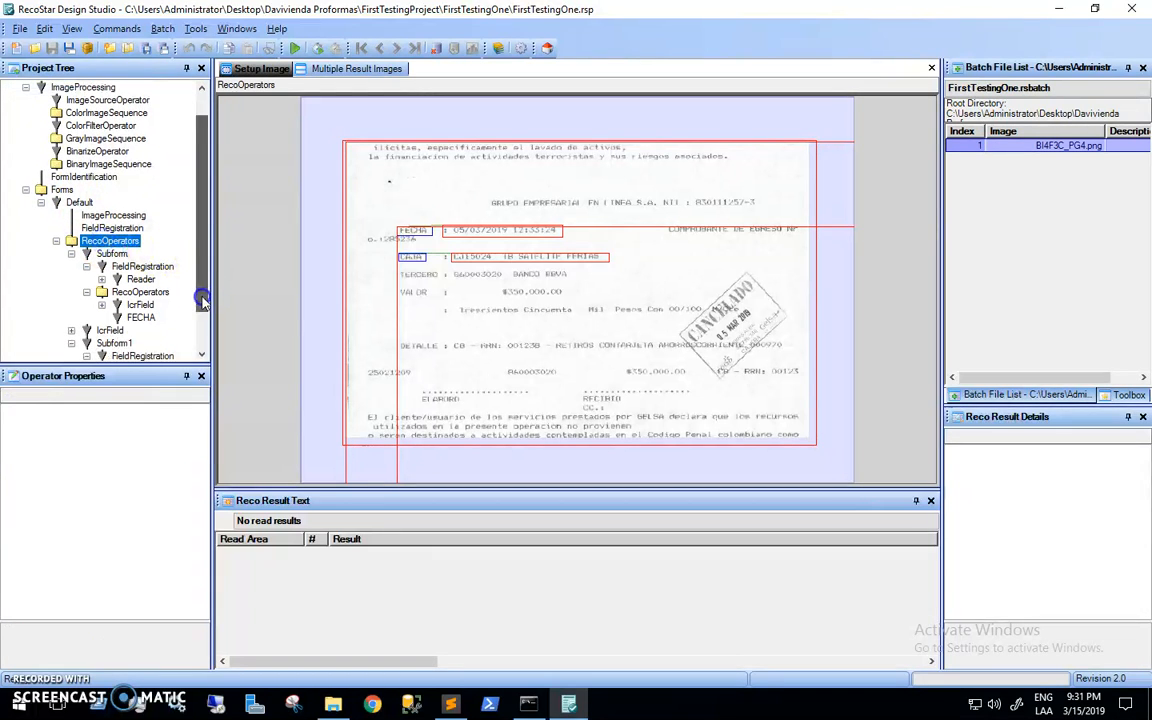
pyautogui.click(112, 331)
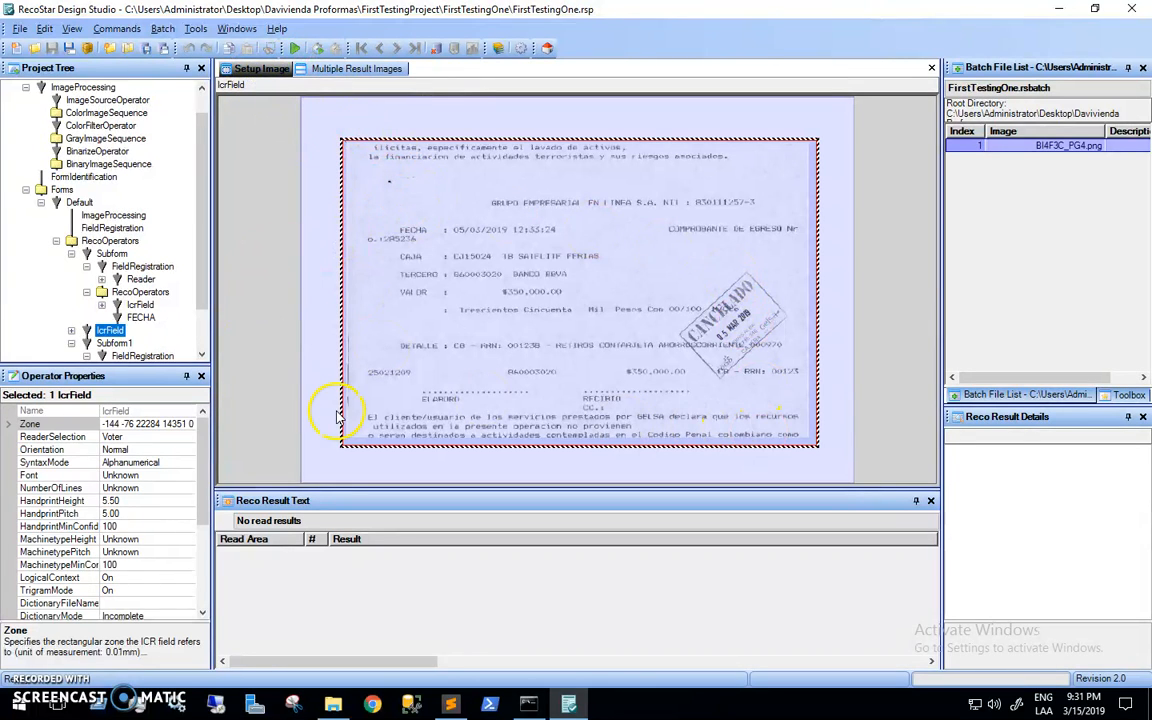
pyautogui.moveTo(200, 293)
pyautogui.mouseDown()
pyautogui.moveTo(212, 345)
pyautogui.moveTo(183, 268)
pyautogui.mouseUp()
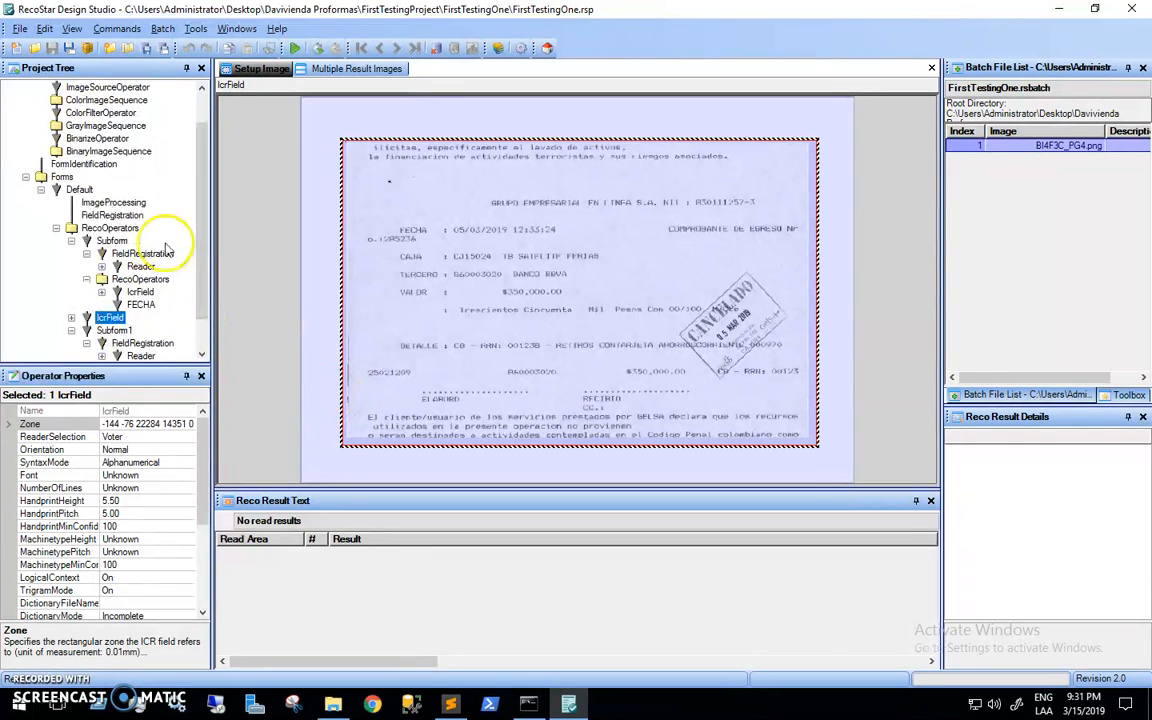
pyautogui.click(62, 177)
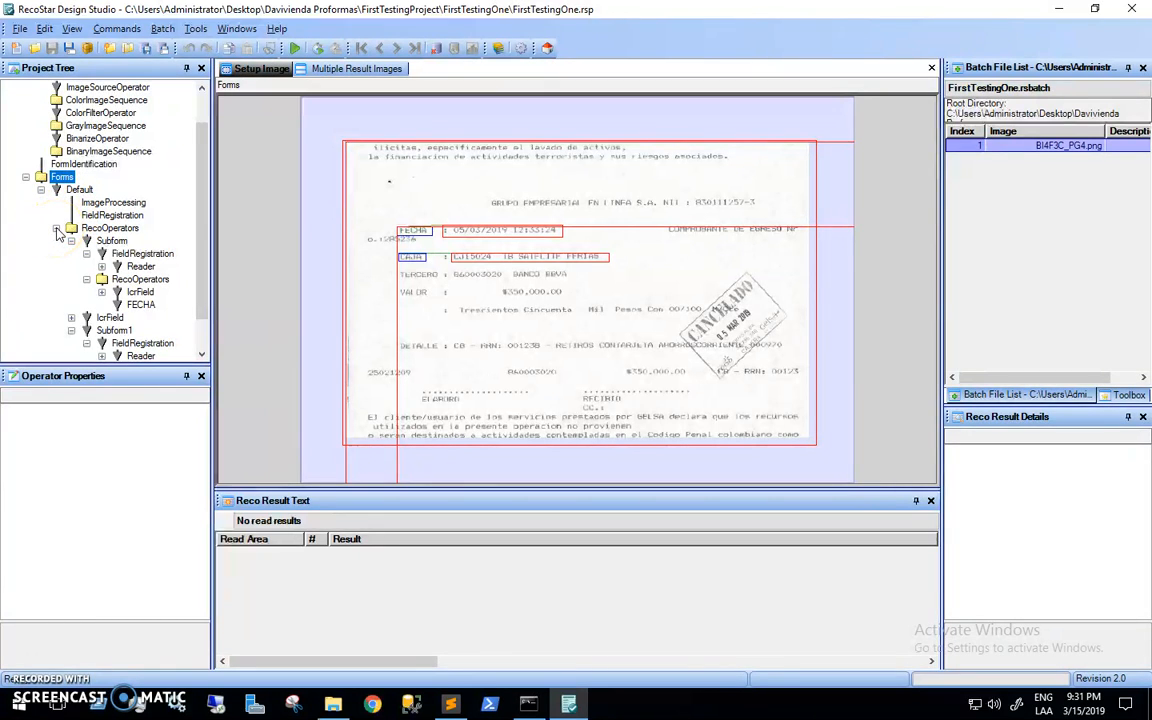
pyautogui.click(78, 251)
pyautogui.click(112, 241)
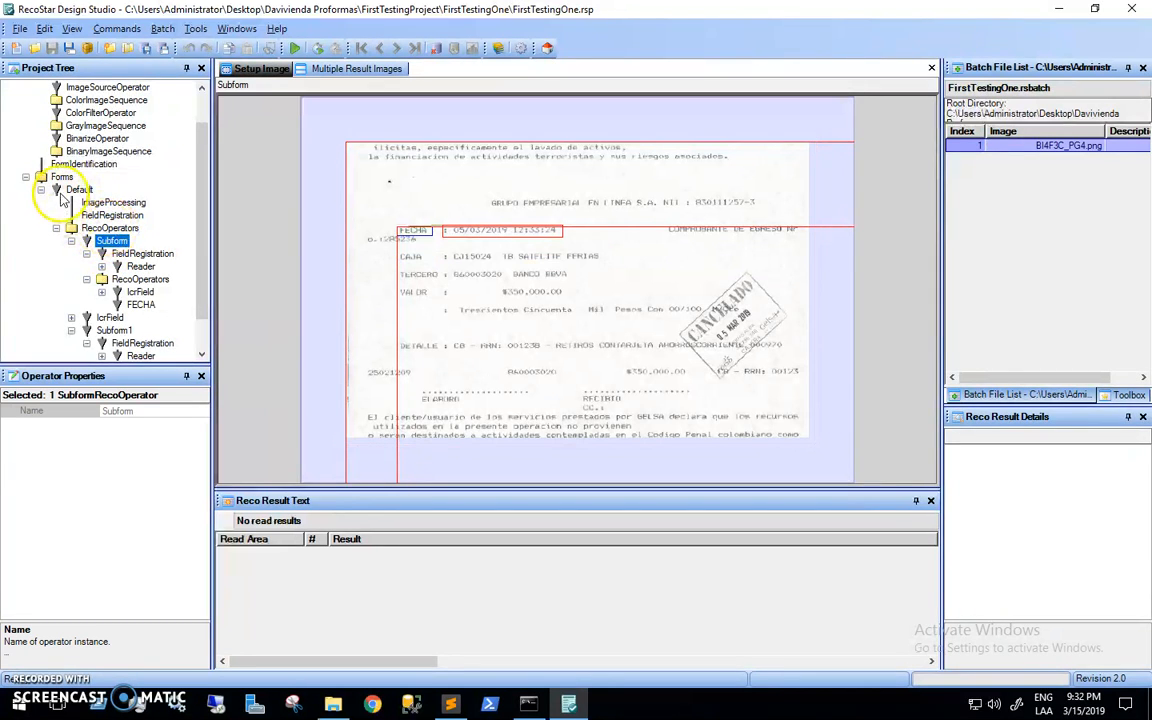
pyautogui.click(105, 229)
pyautogui.click(58, 177)
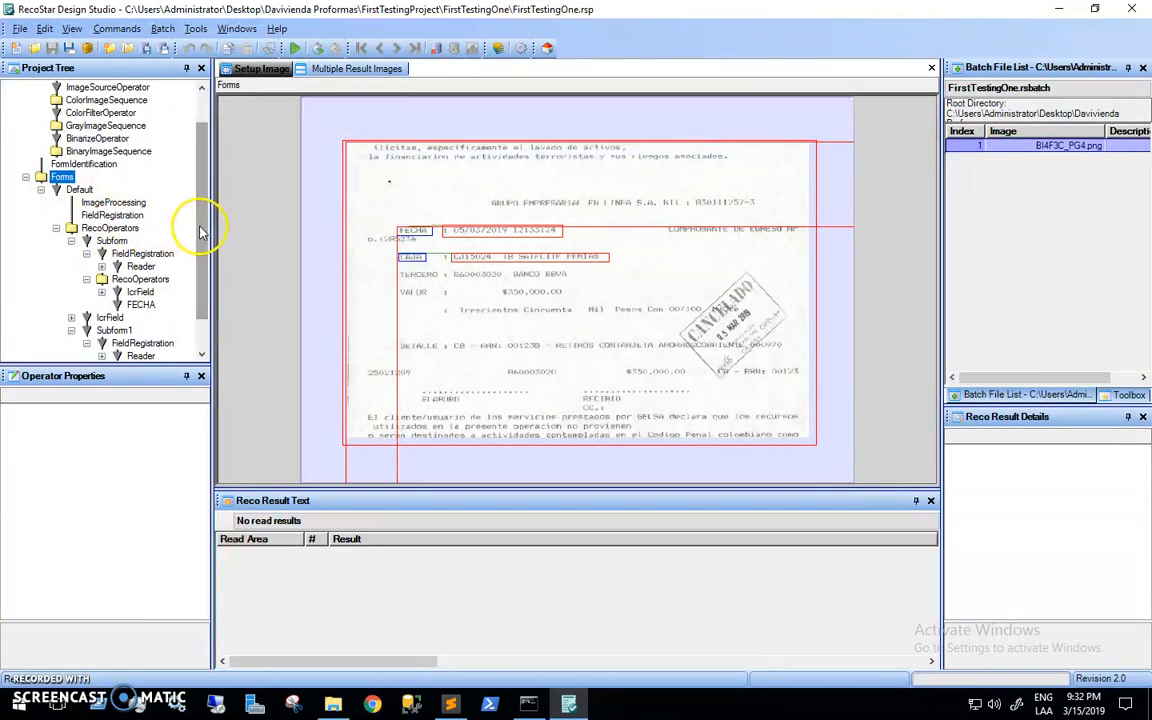
# Review the operator types that can be added to the Default form's RecoOperators
pyautogui.scroll(1, 202, 228)
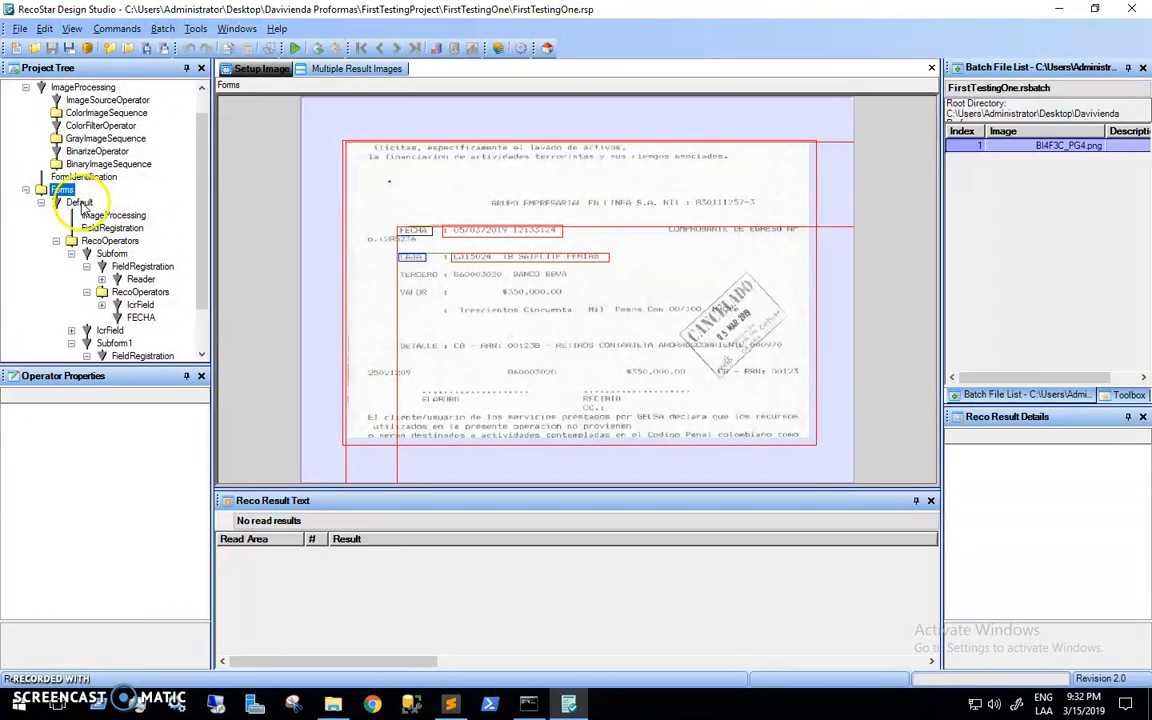
pyautogui.click(80, 203)
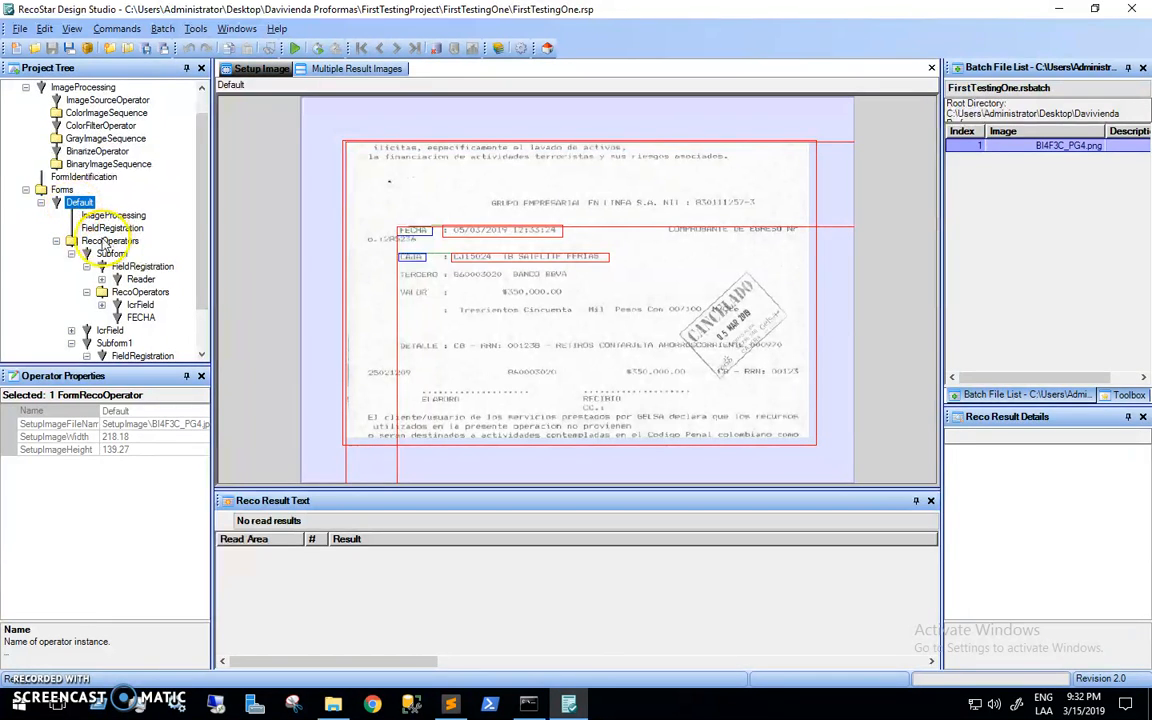
pyautogui.click(105, 241)
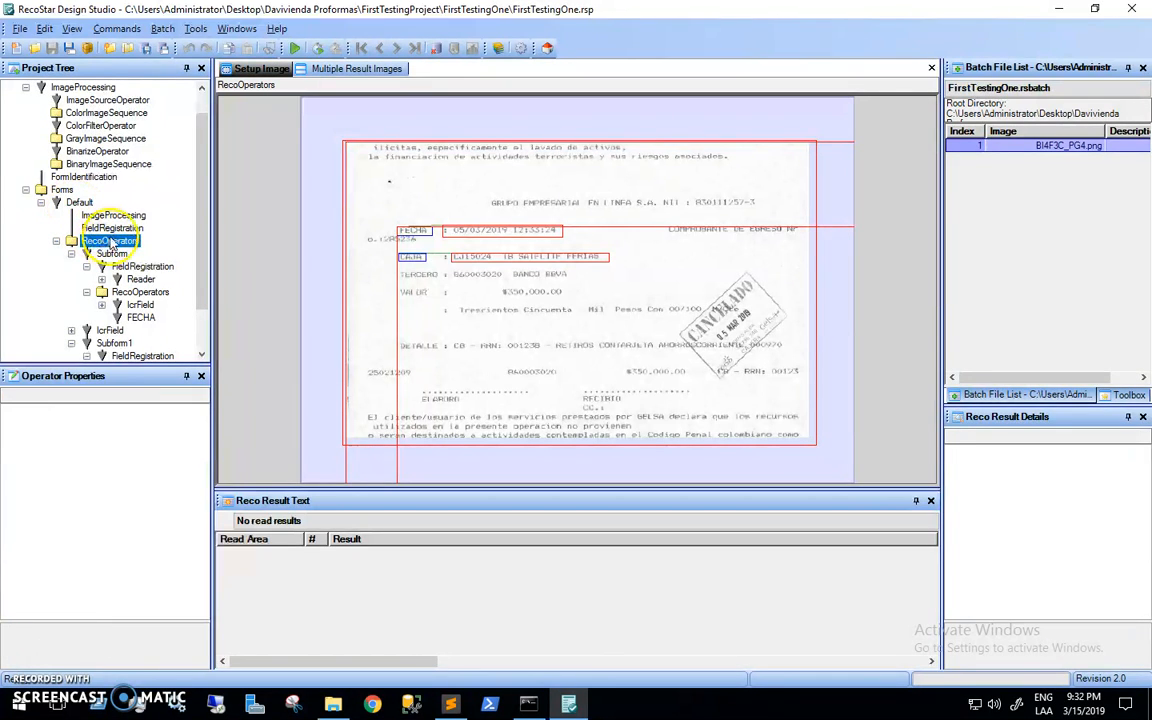
pyautogui.rightClick(93, 245)
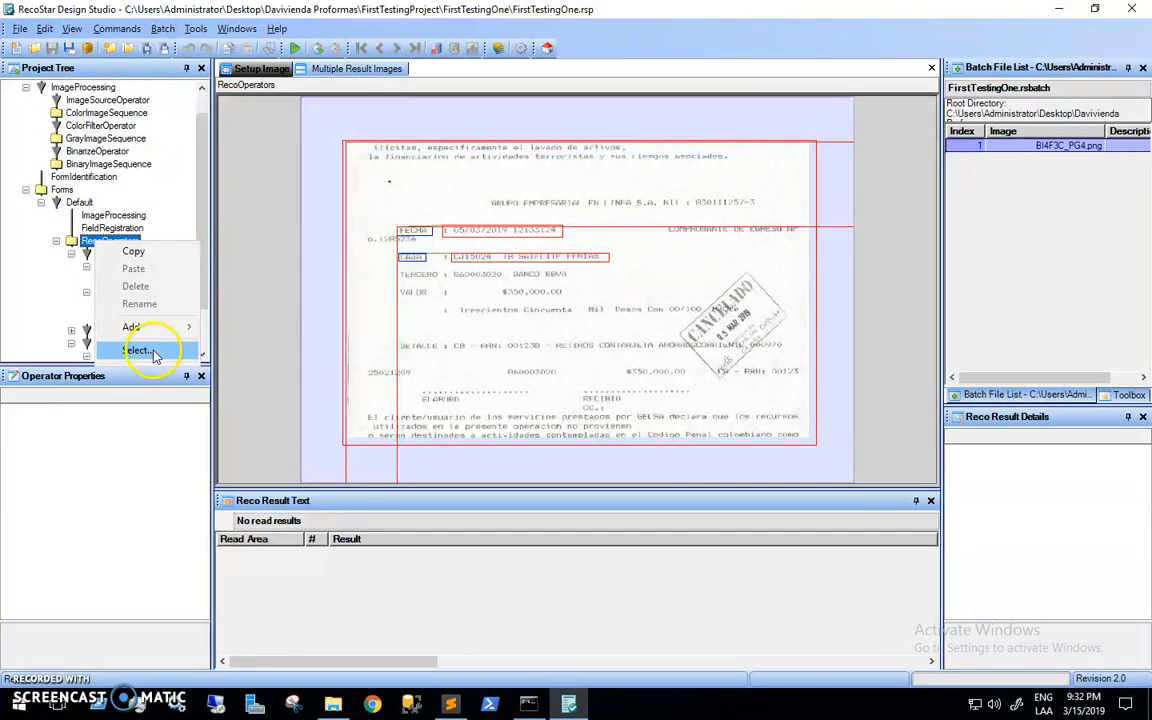
pyautogui.moveTo(140, 330)
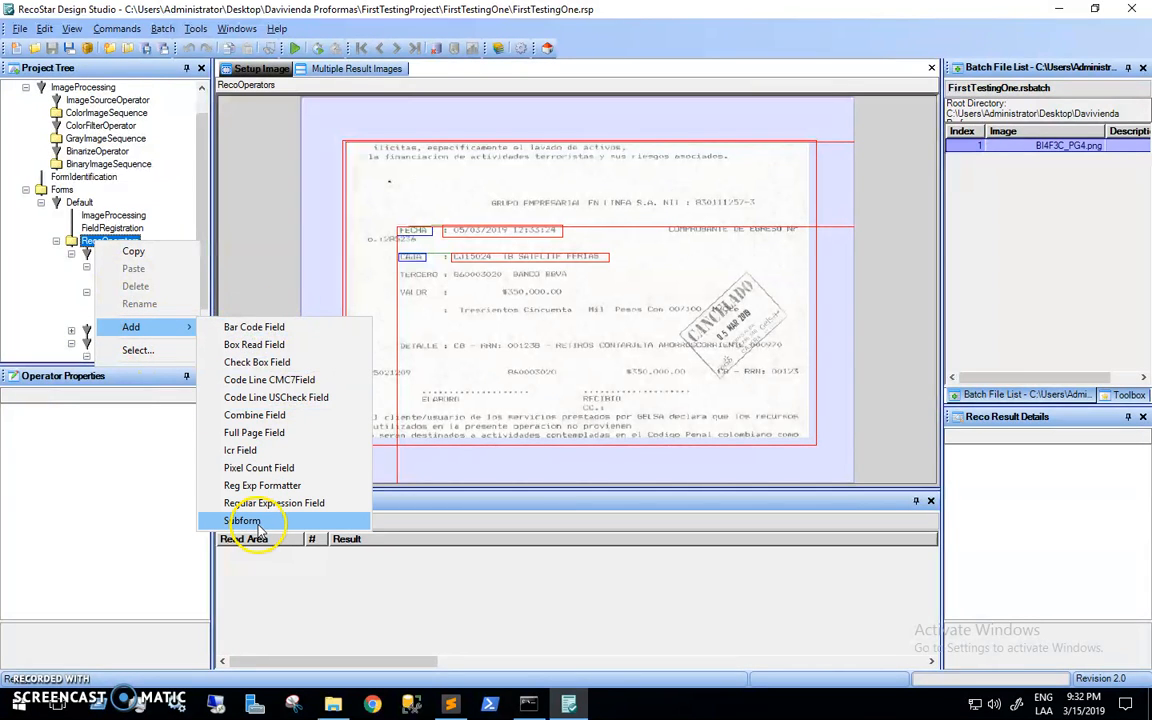
pyautogui.click(203, 165)
# Examine the first Subform's FieldRegistration, its replace option and its RecoOperators, and the Subform1 branch below it
pyautogui.click(112, 254)
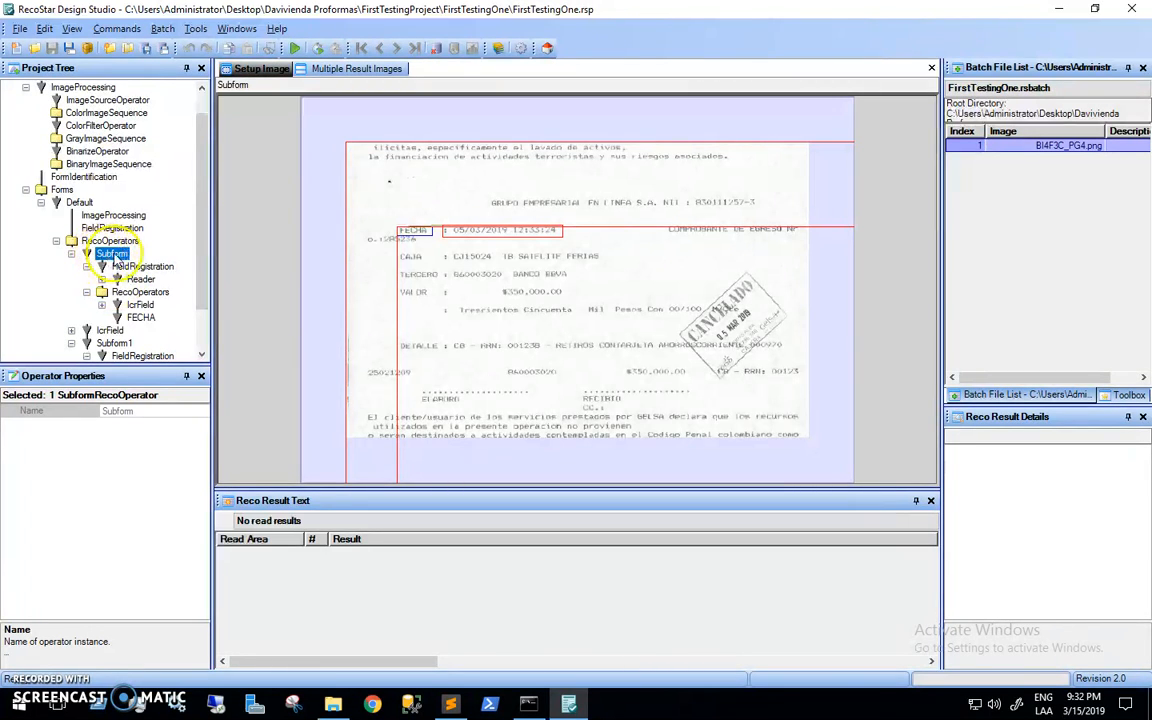
pyautogui.click(87, 267)
pyautogui.click(130, 267)
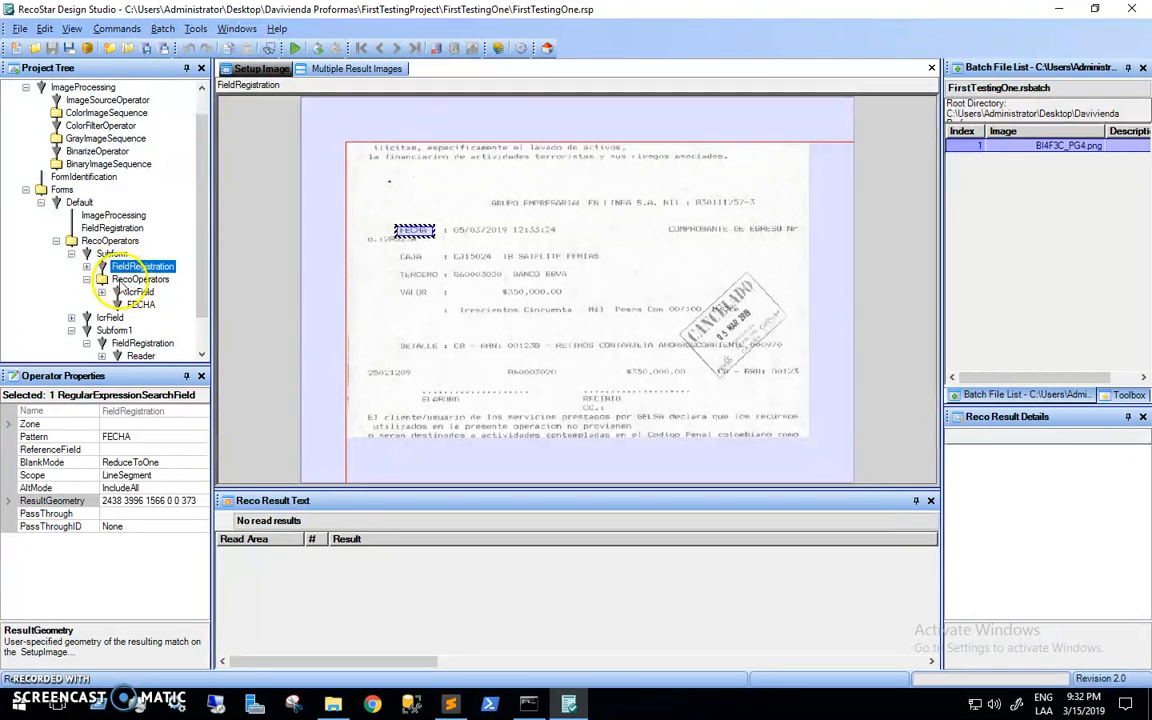
pyautogui.click(135, 280)
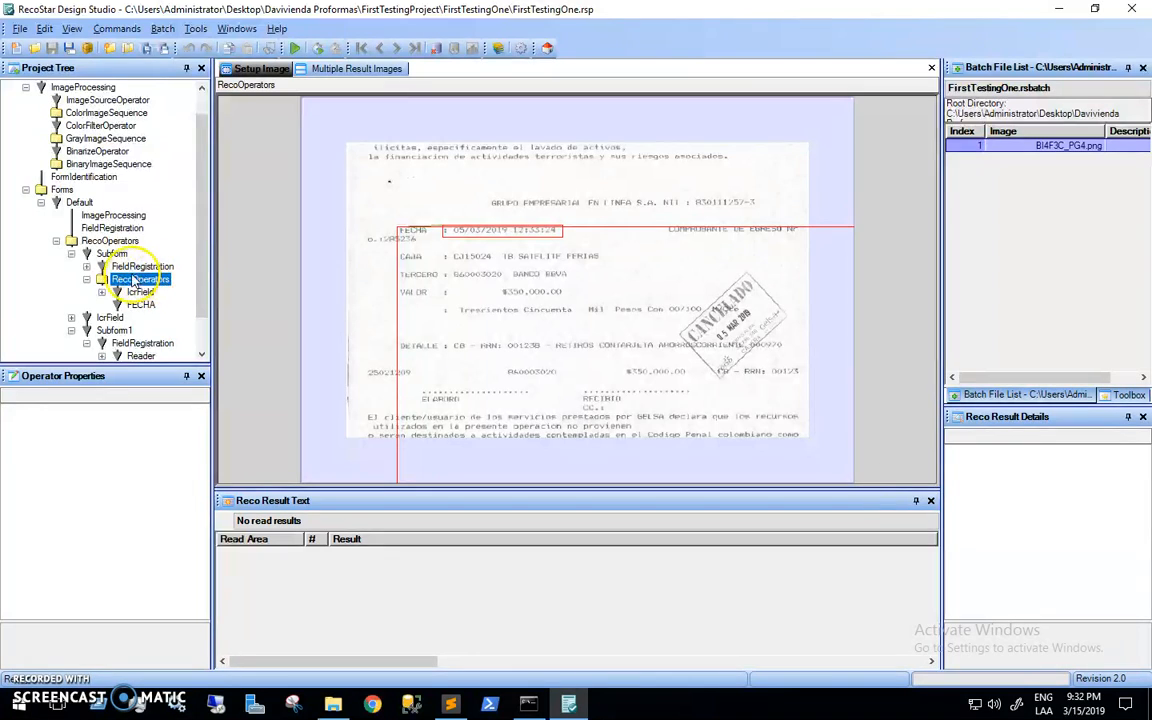
pyautogui.click(111, 254)
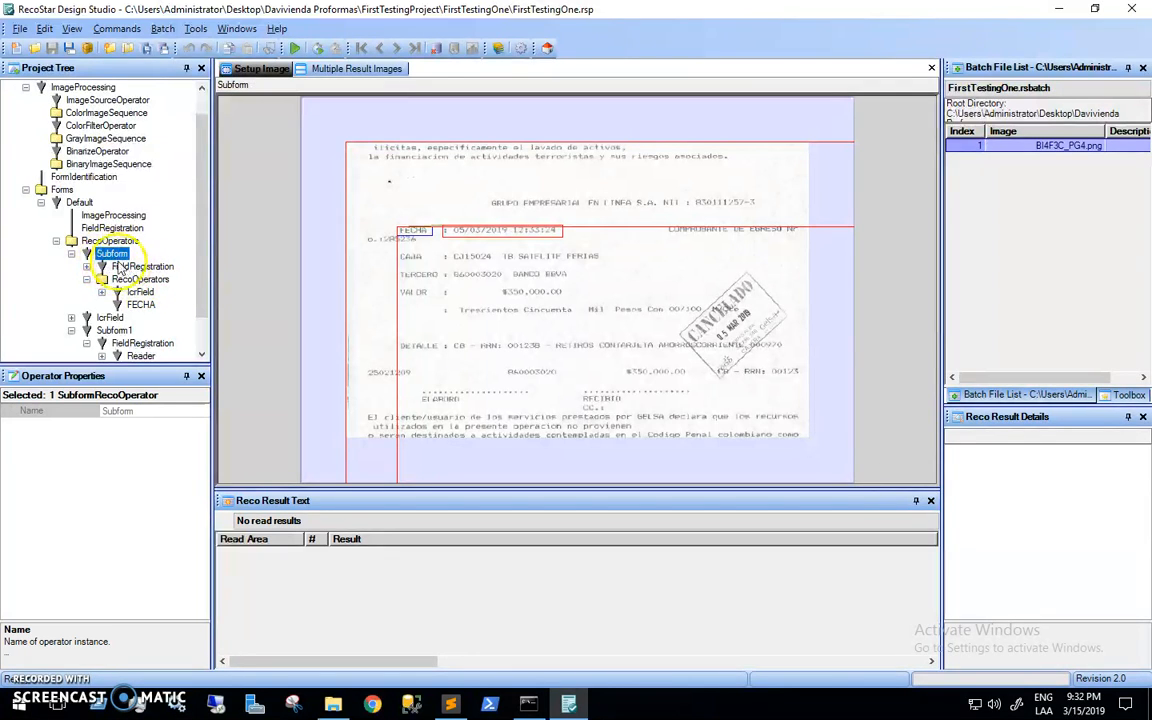
pyautogui.click(140, 267)
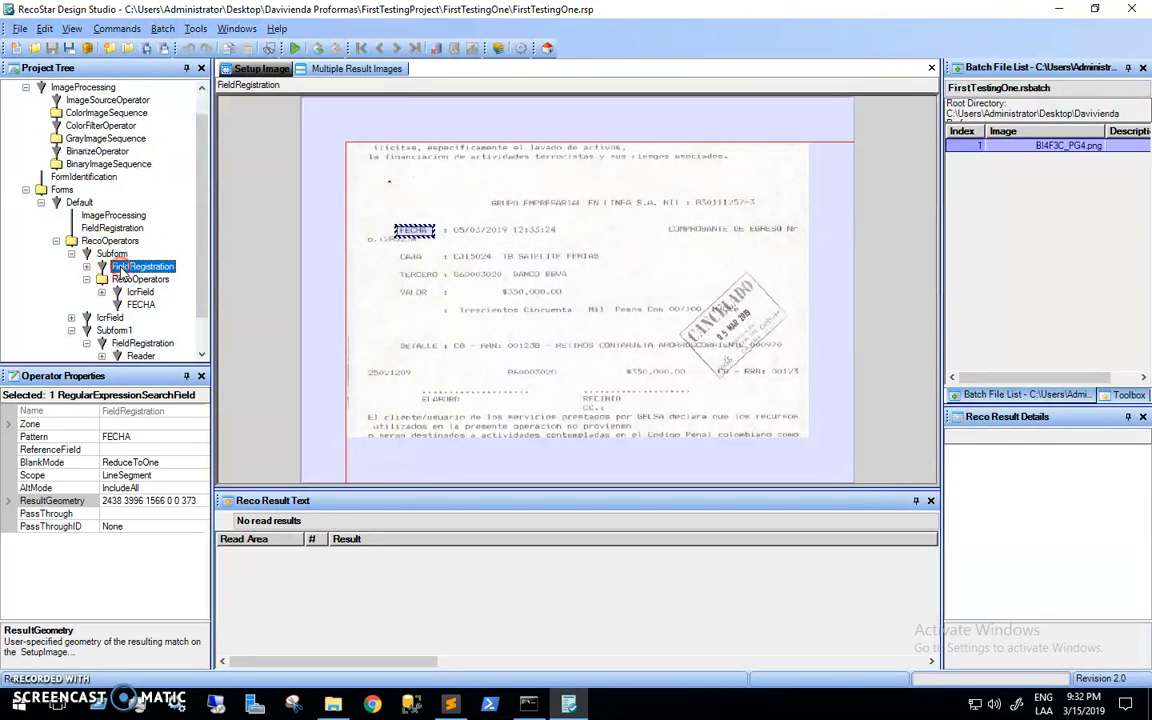
pyautogui.rightClick(119, 269)
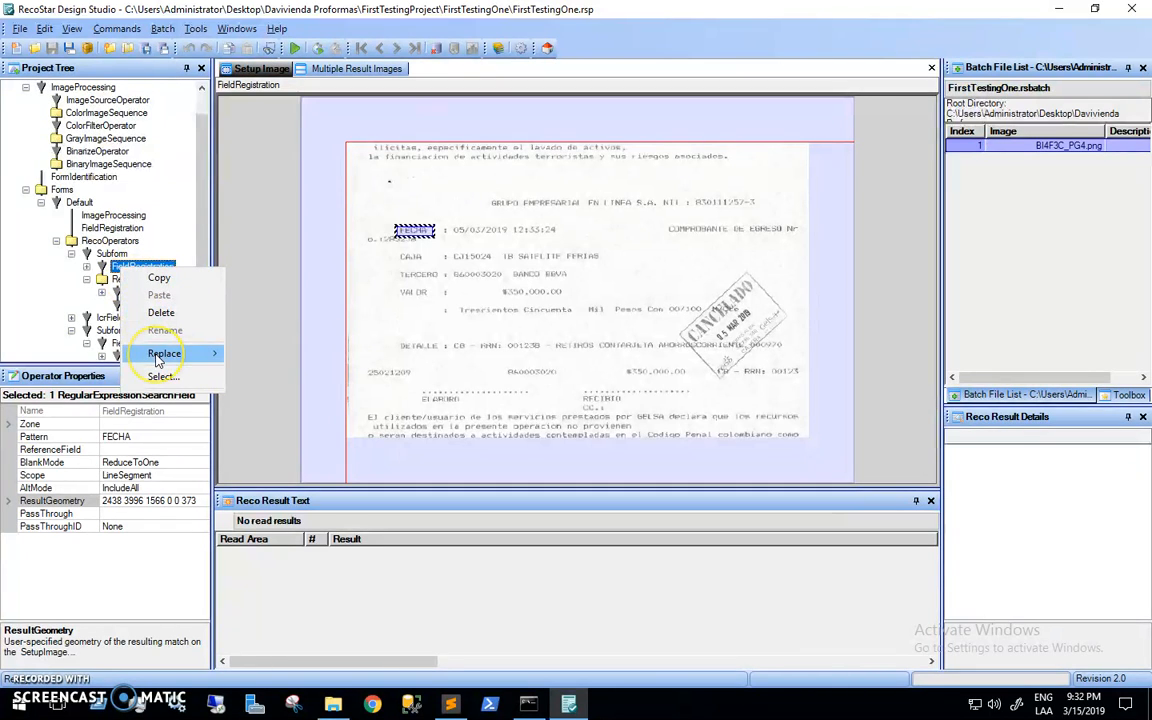
pyautogui.moveTo(157, 360)
pyautogui.click(86, 318)
pyautogui.scroll(-1, 100, 300)
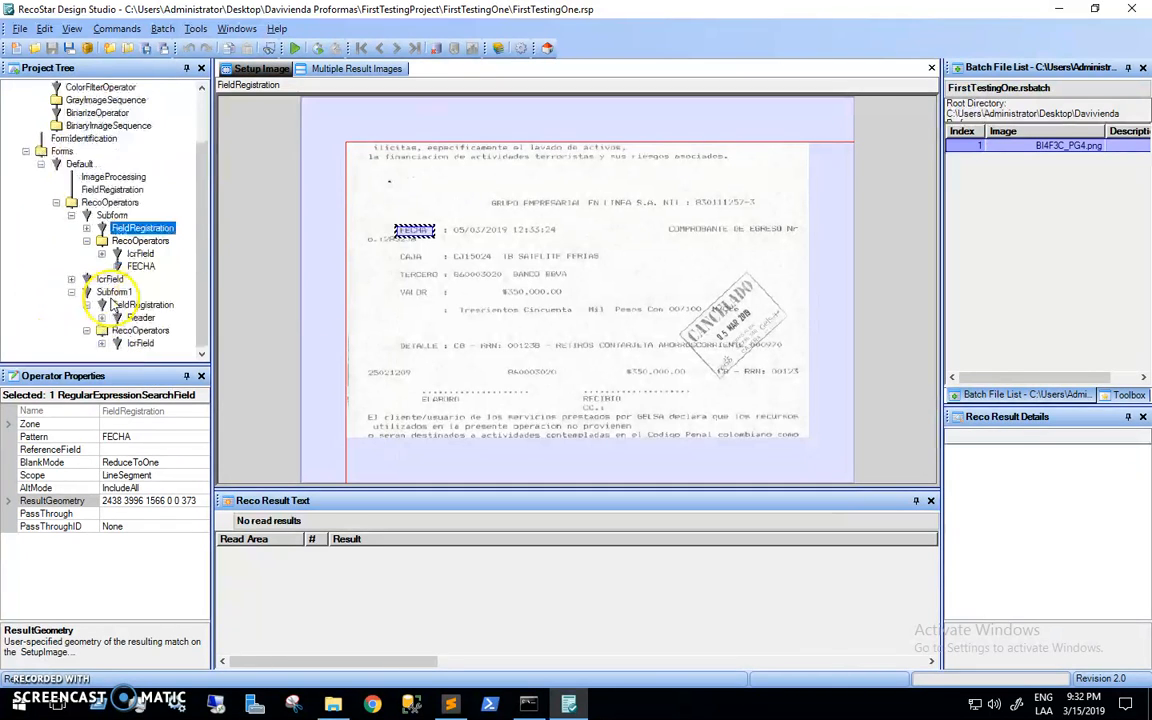
pyautogui.click(112, 296)
pyautogui.rightClick(112, 298)
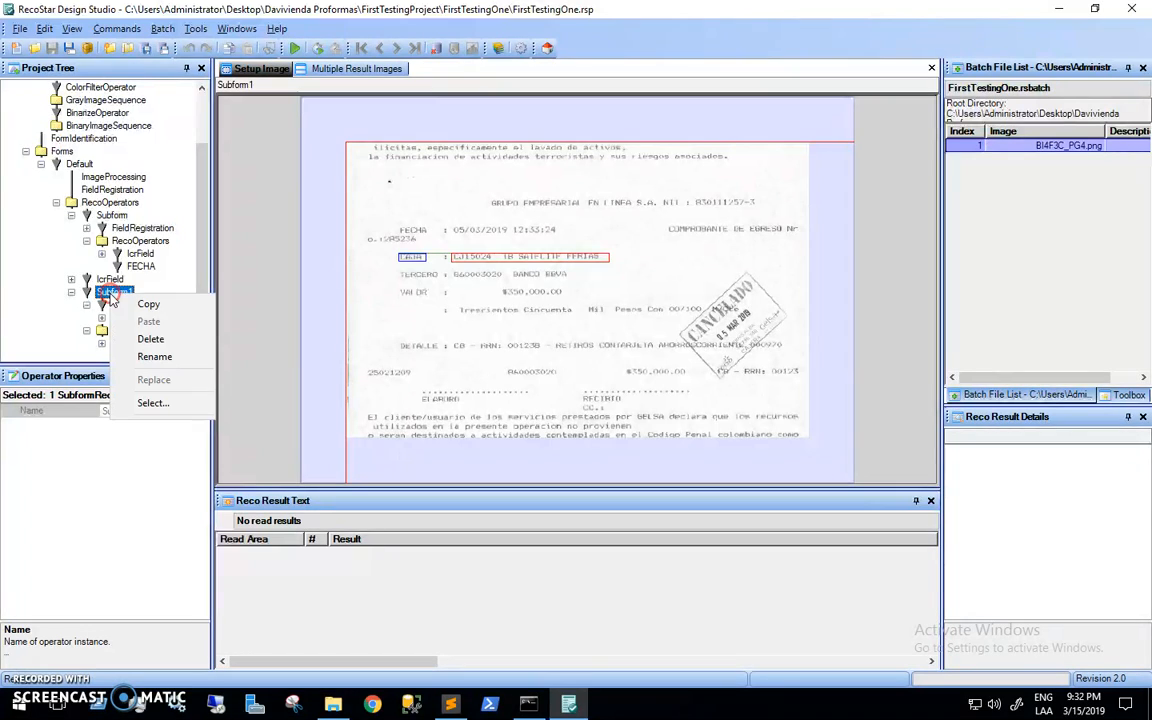
pyautogui.click(30, 298)
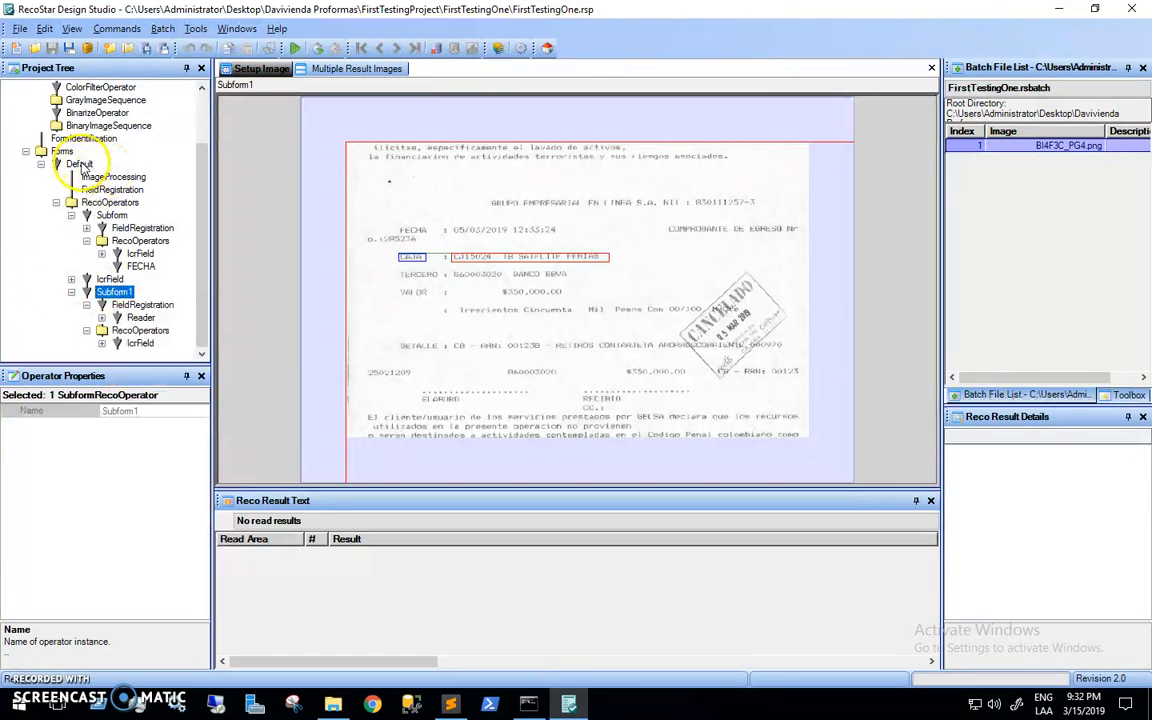
# Add a Subform to the Default form's RecoOperators
pyautogui.click(80, 163)
pyautogui.click(108, 202)
pyautogui.rightClick(108, 202)
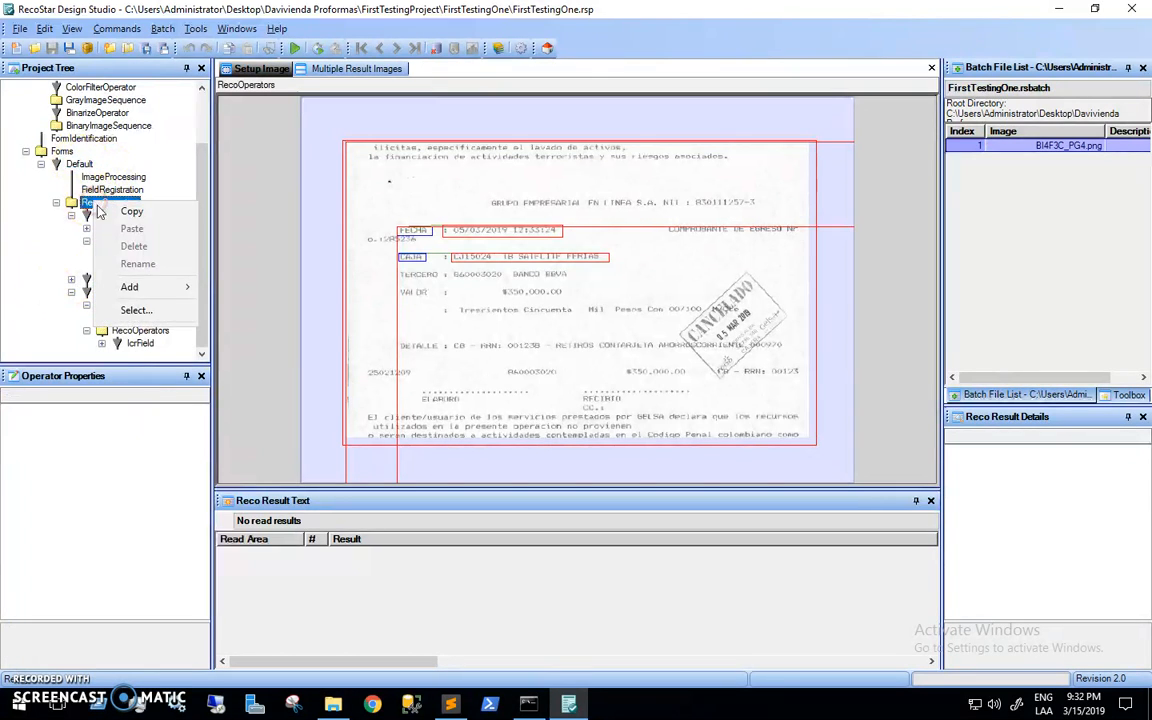
pyautogui.moveTo(137, 298)
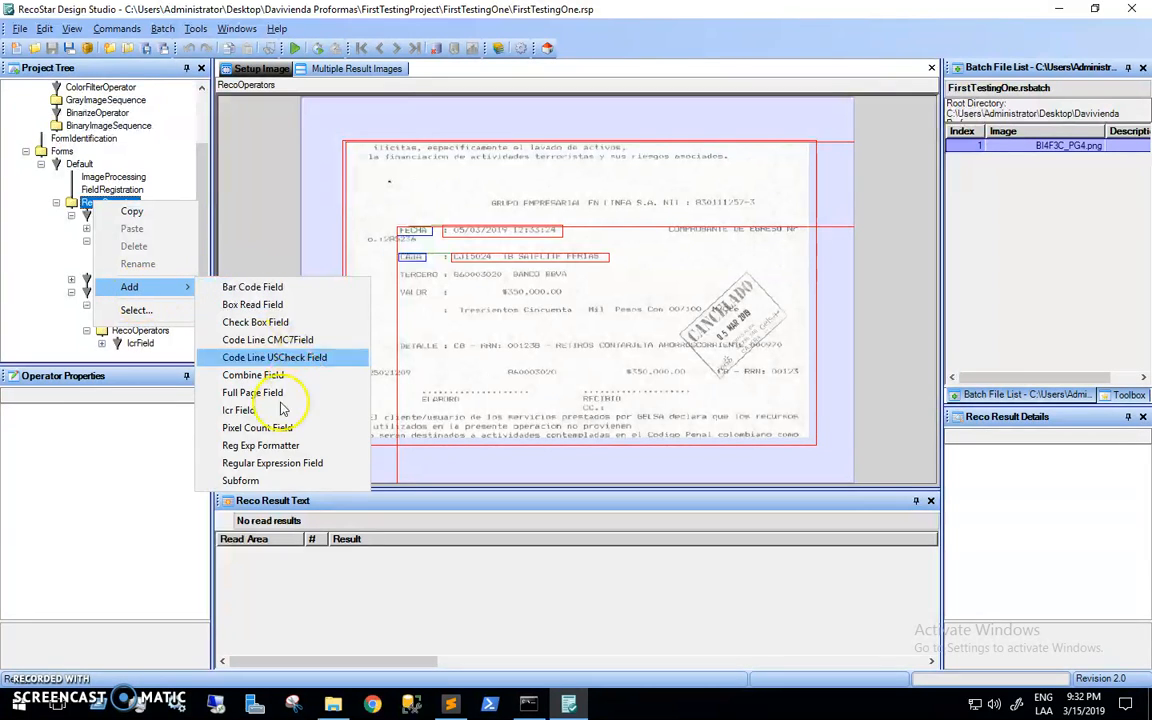
pyautogui.click(245, 479)
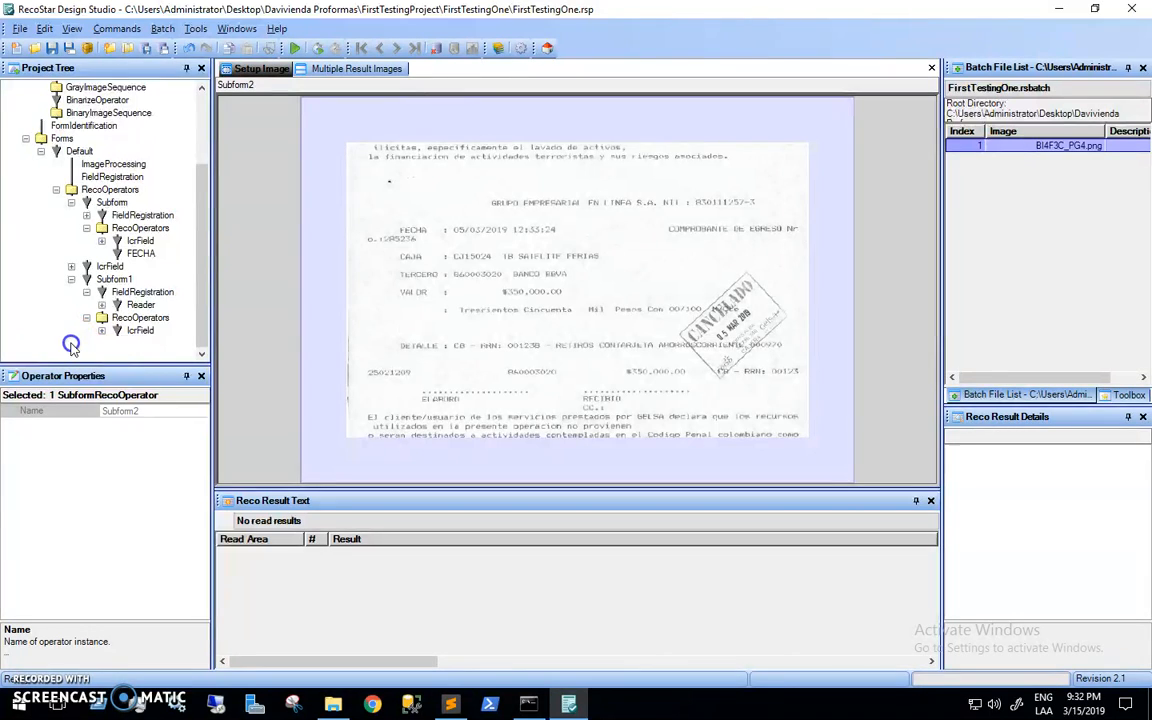
# Insert a Regular Expression Search Field as the new subform's FieldRegistration and open its Pattern value for editing
pyautogui.click(70, 344)
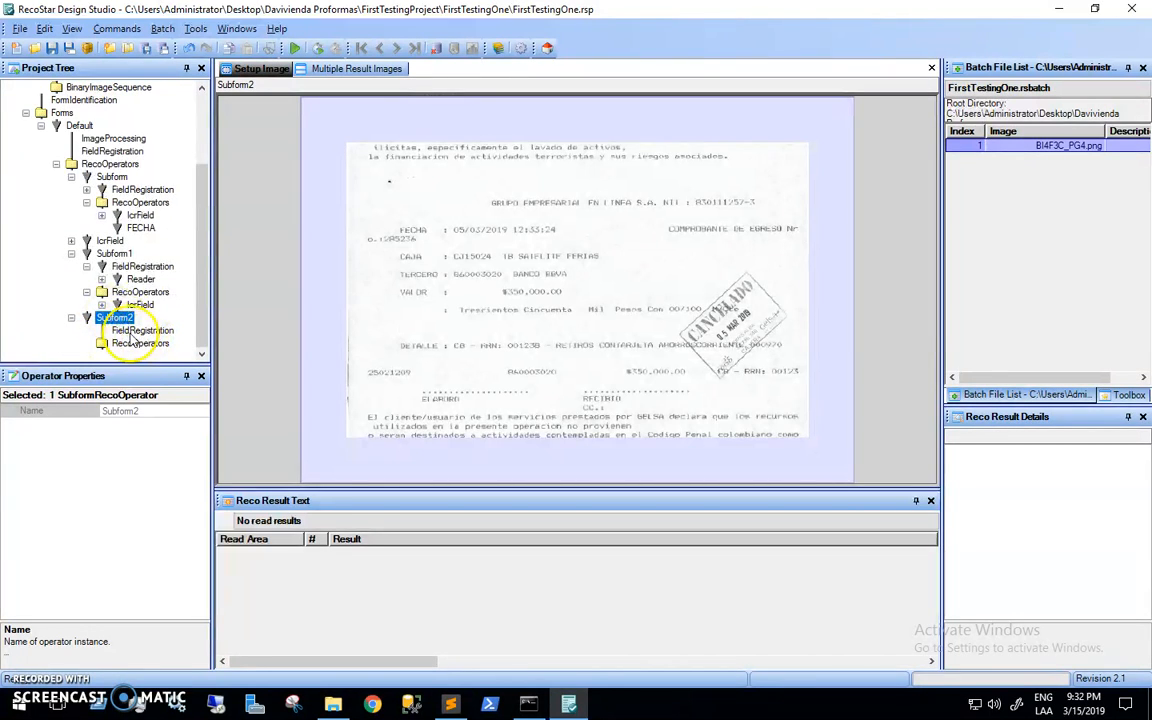
pyautogui.click(124, 331)
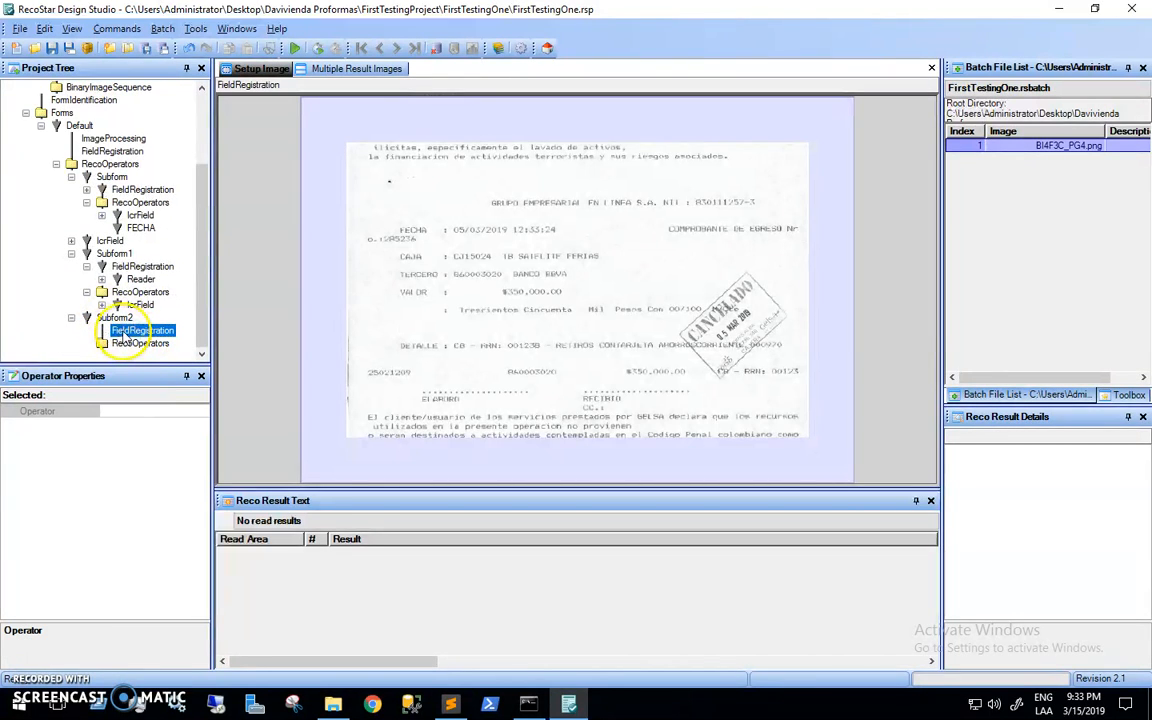
pyautogui.rightClick(124, 333)
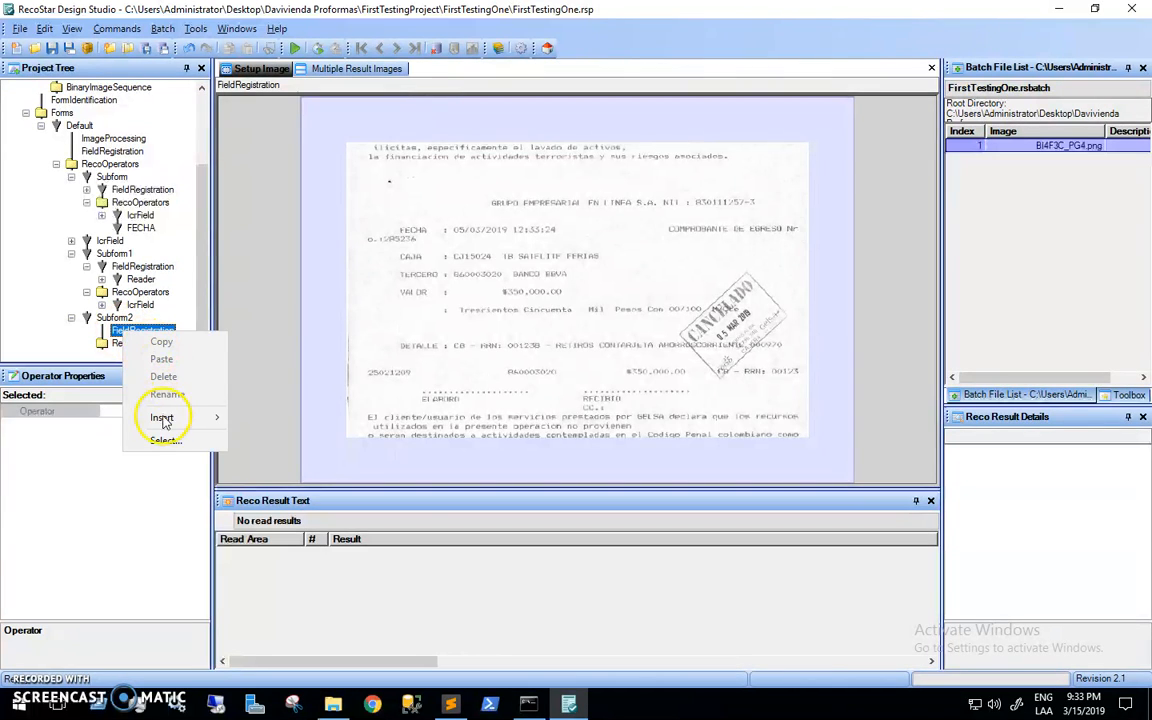
pyautogui.moveTo(161, 423)
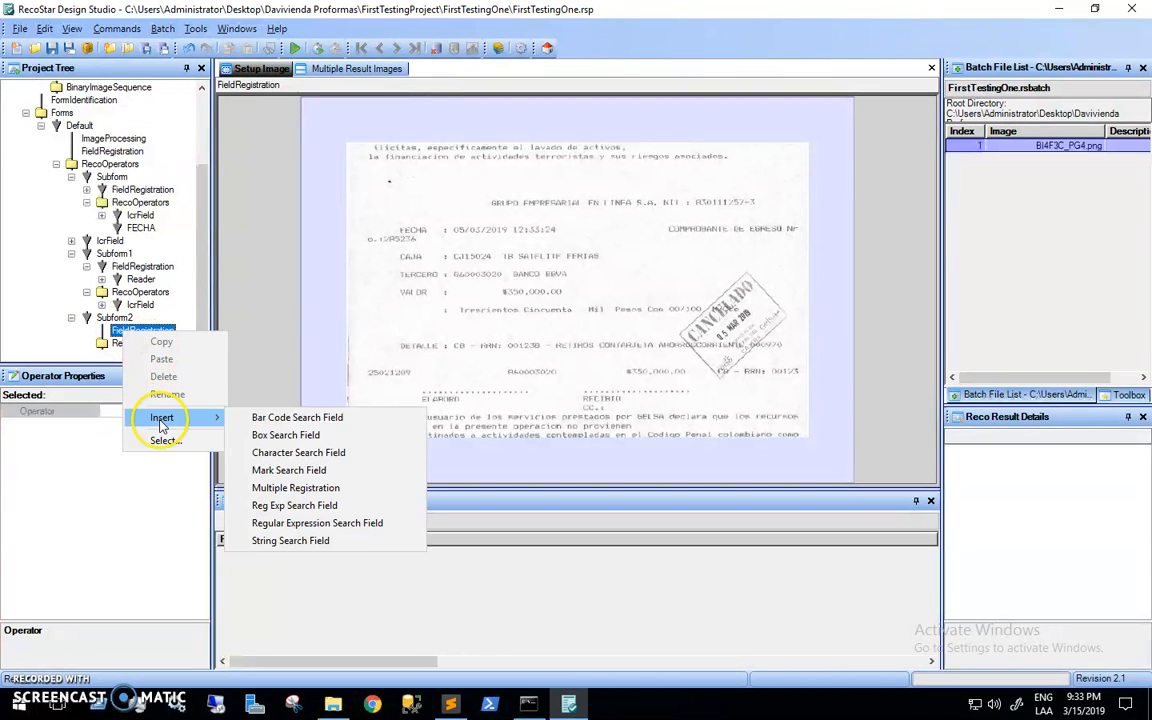
pyautogui.click(307, 528)
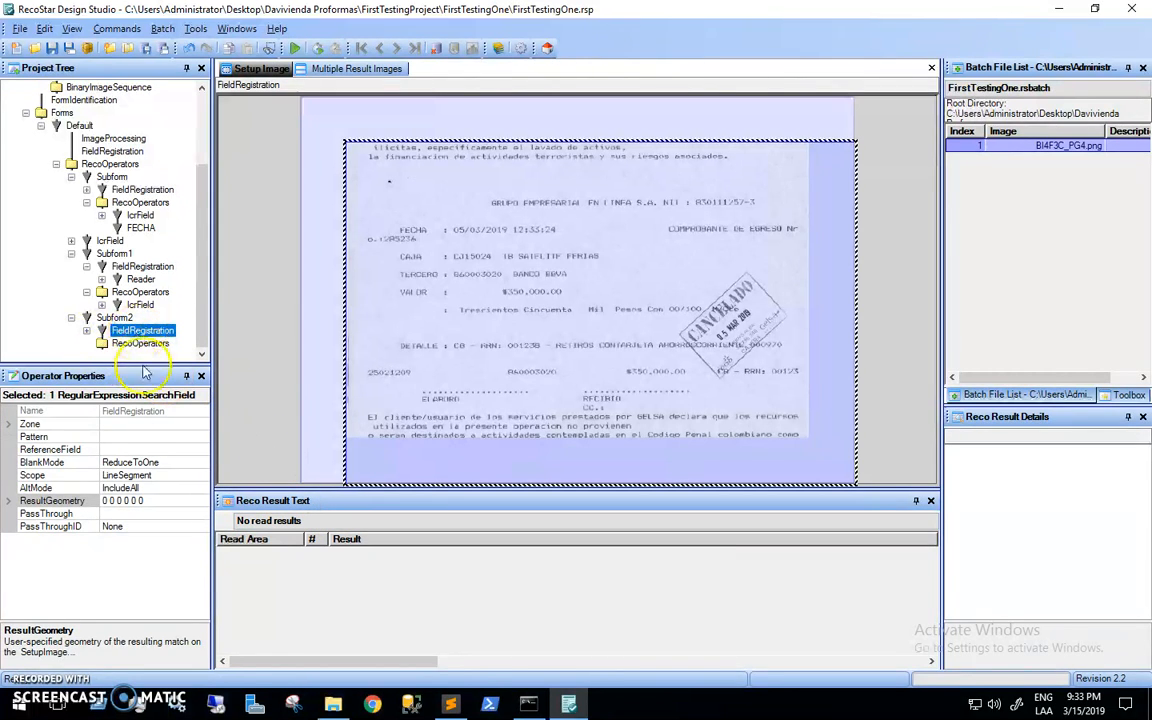
pyautogui.click(110, 437)
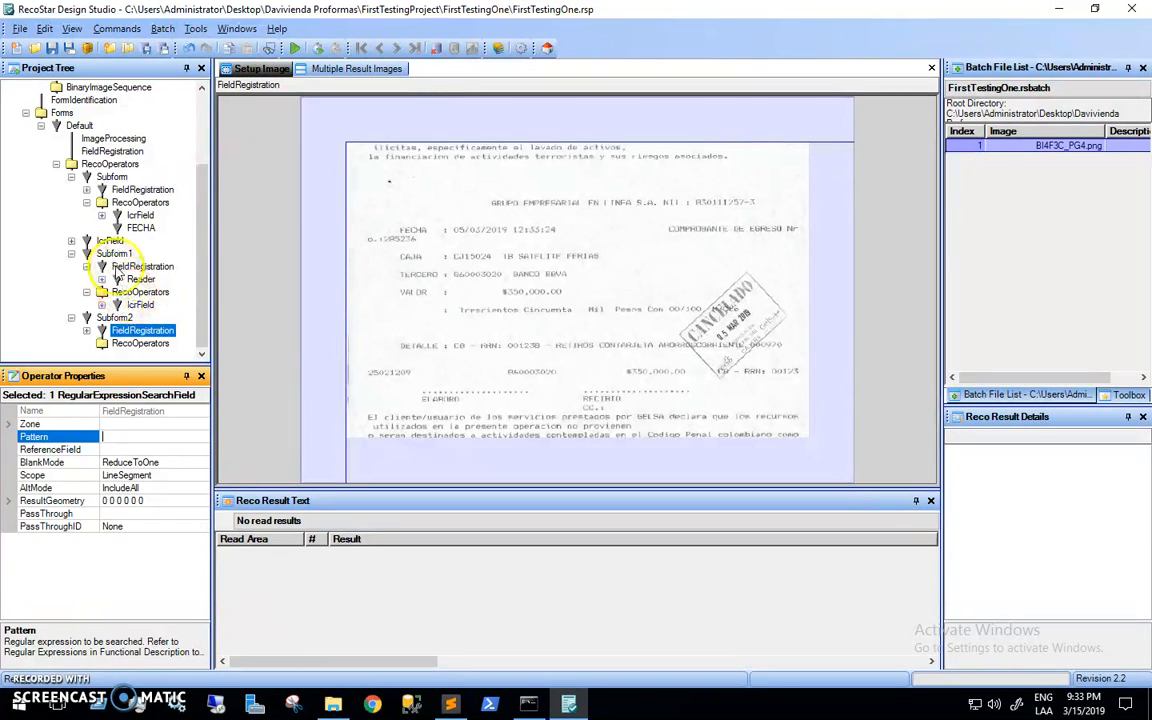
# Delete the IcrField from the RecoOperators of Subform1
pyautogui.click(114, 254)
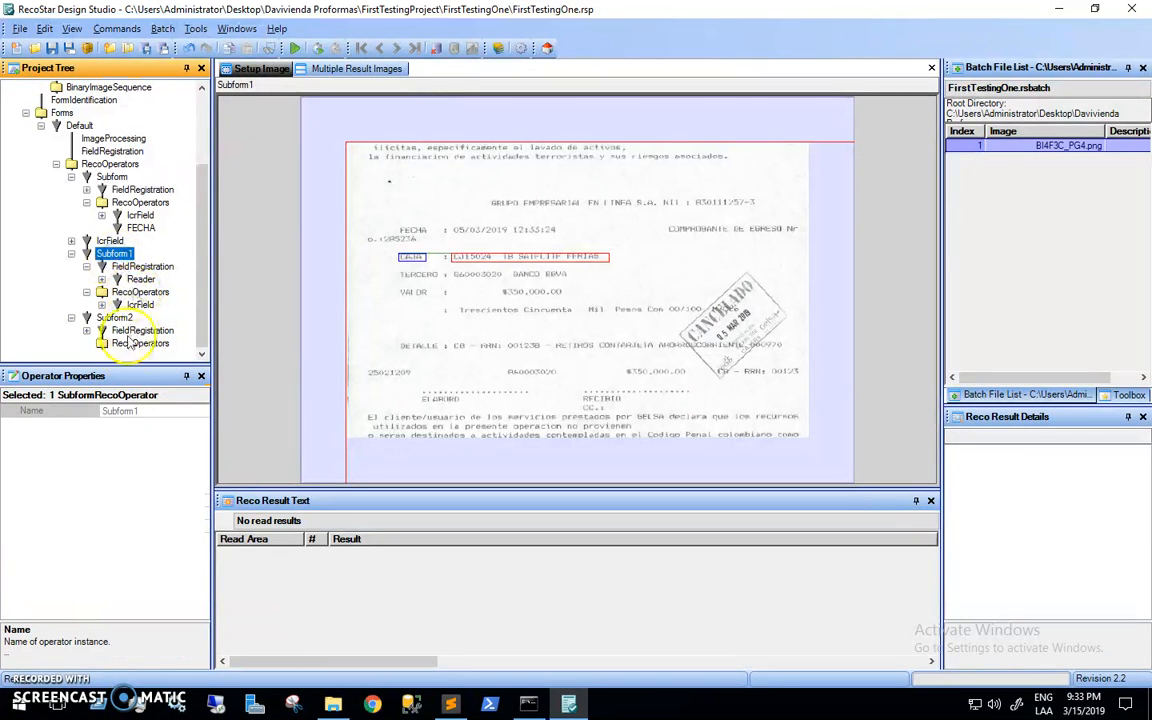
pyautogui.click(145, 291)
pyautogui.rightClick(142, 292)
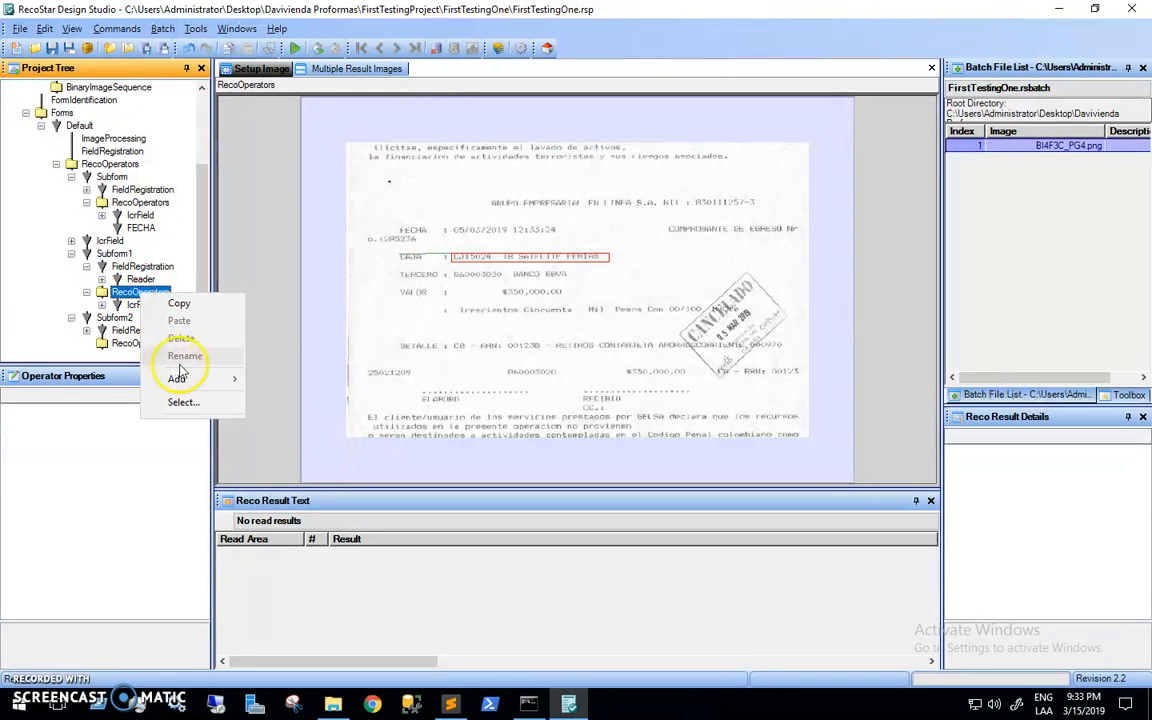
pyautogui.click(145, 304)
pyautogui.rightClick(153, 305)
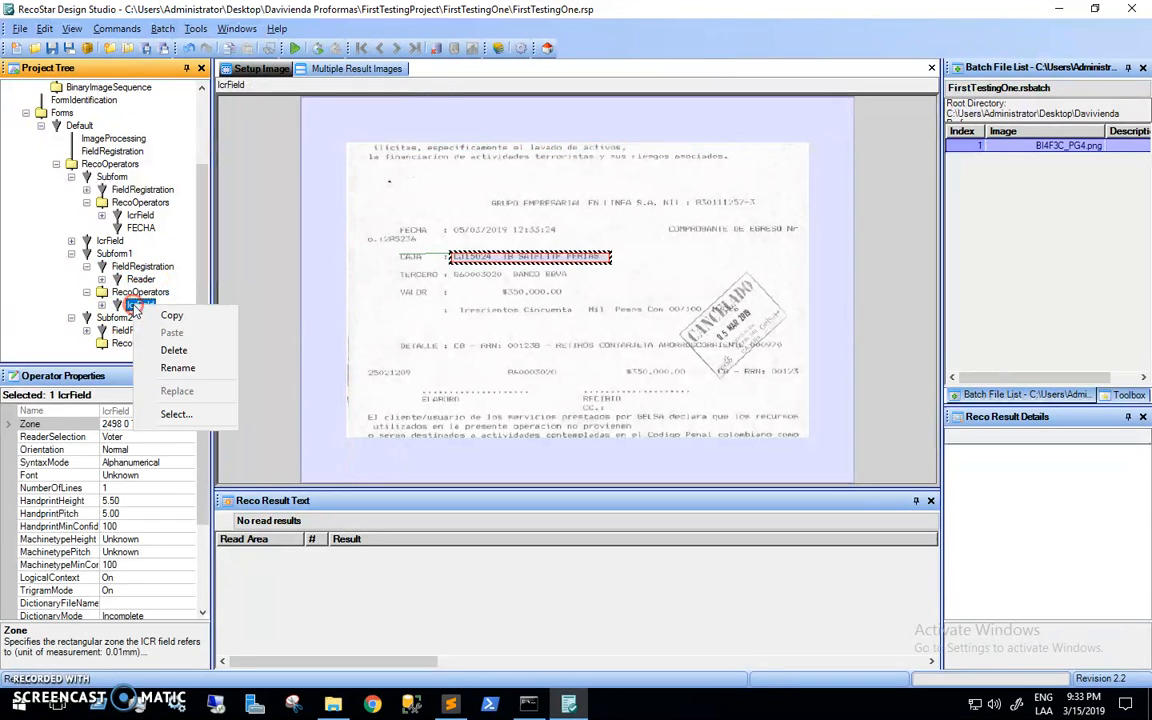
pyautogui.click(178, 351)
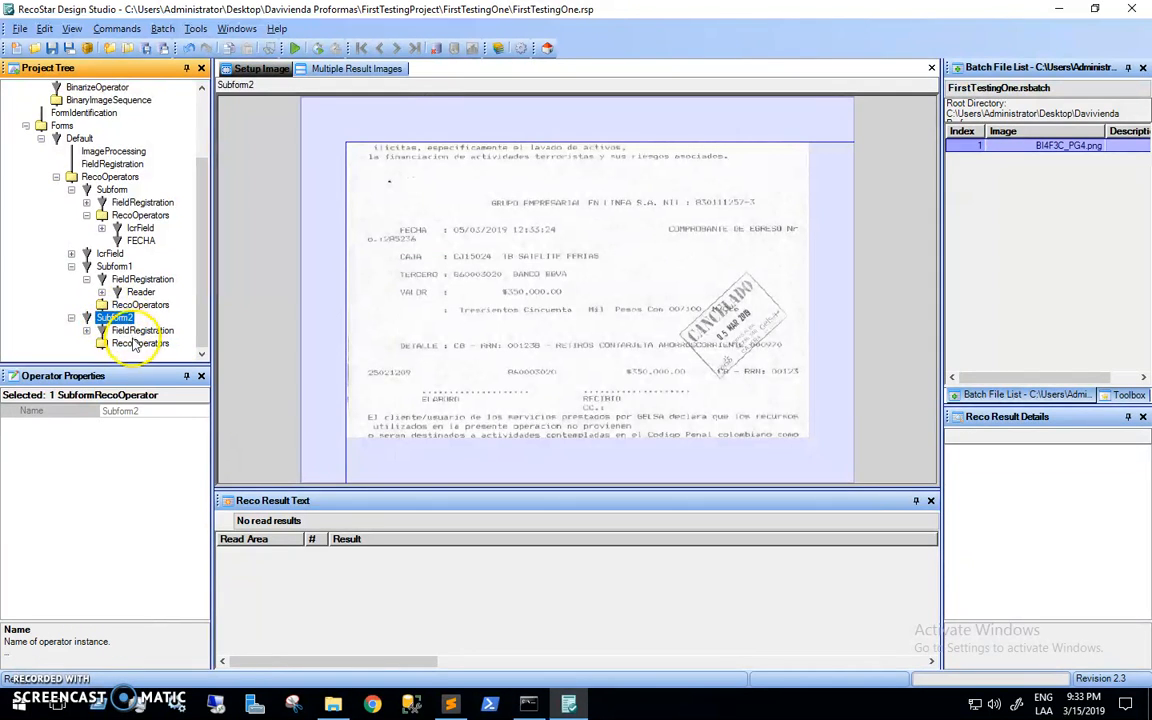
# Compare the FieldRegistration settings of Subform1 and Subform2, including their search patterns and zones on the setup image
pyautogui.click(87, 282)
pyautogui.click(113, 279)
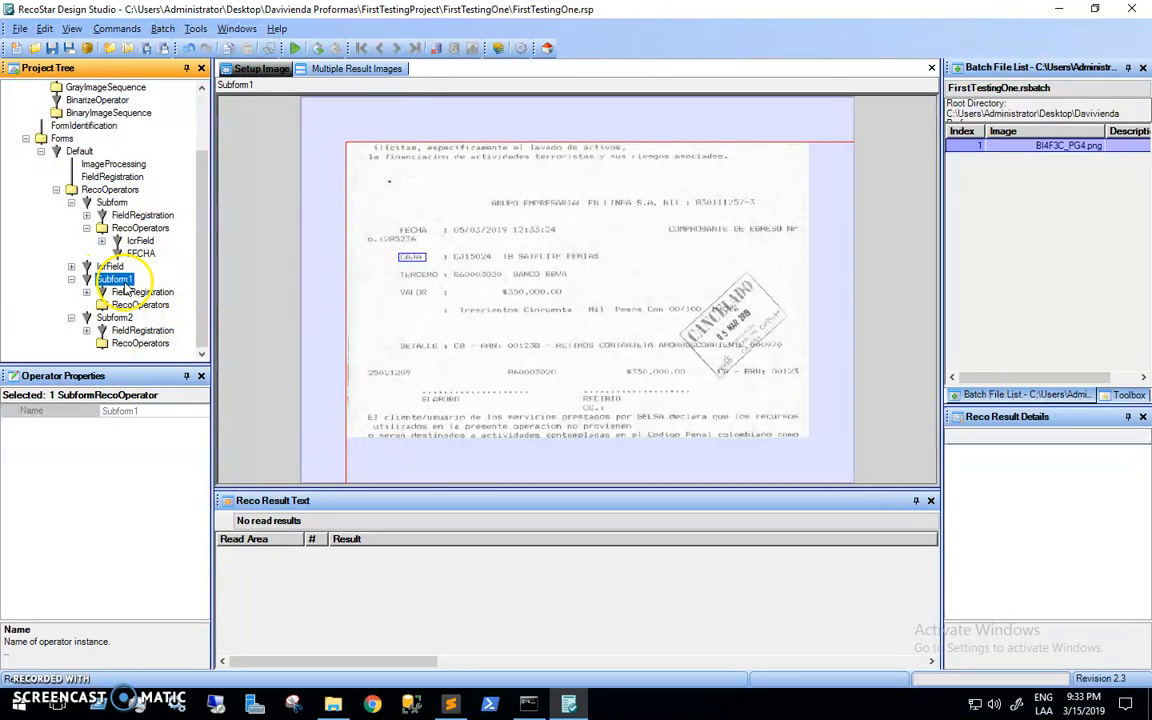
pyautogui.click(141, 292)
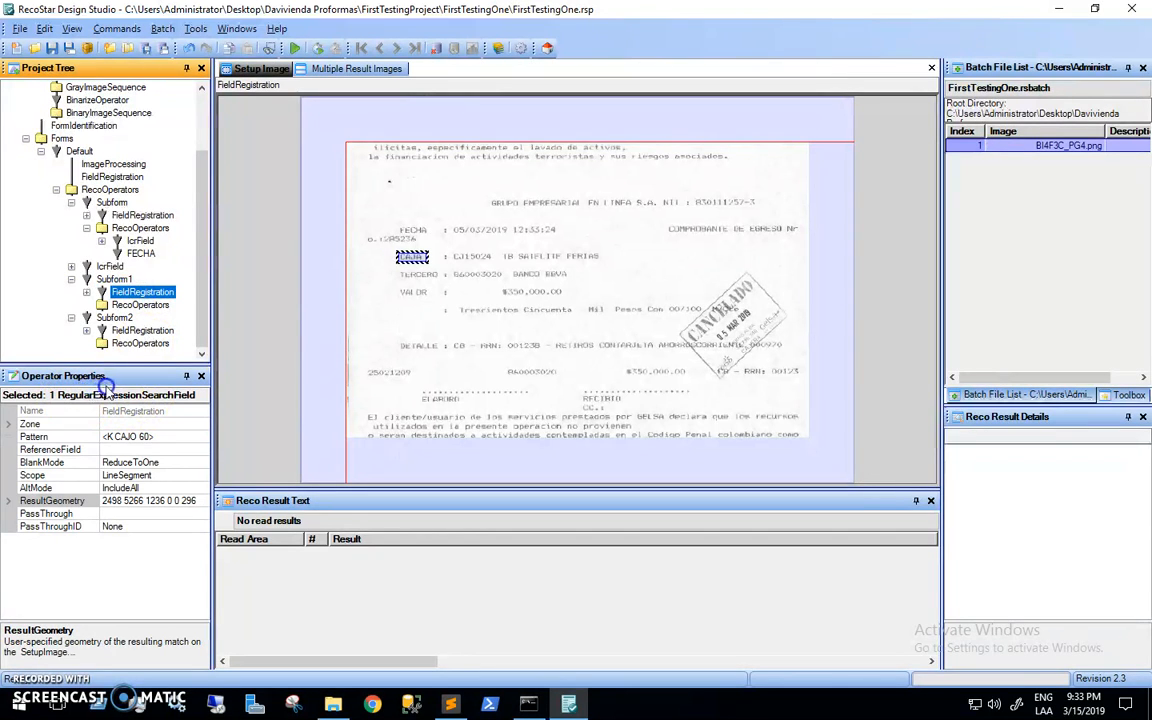
pyautogui.click(115, 319)
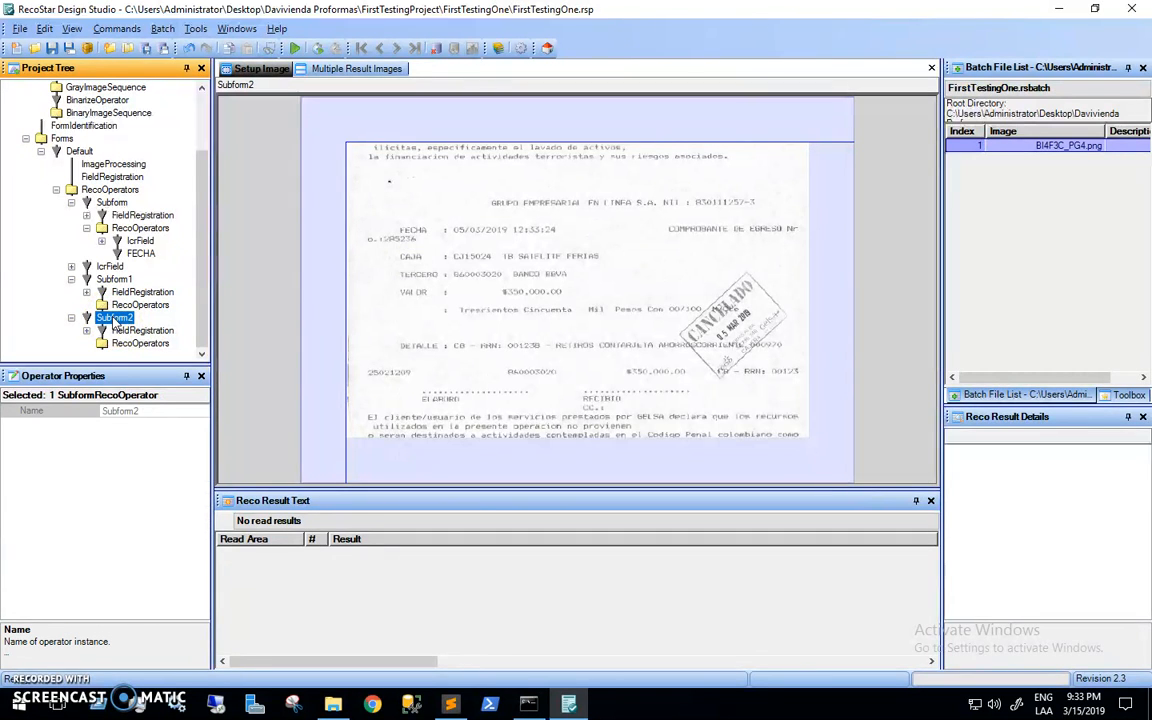
pyautogui.click(135, 331)
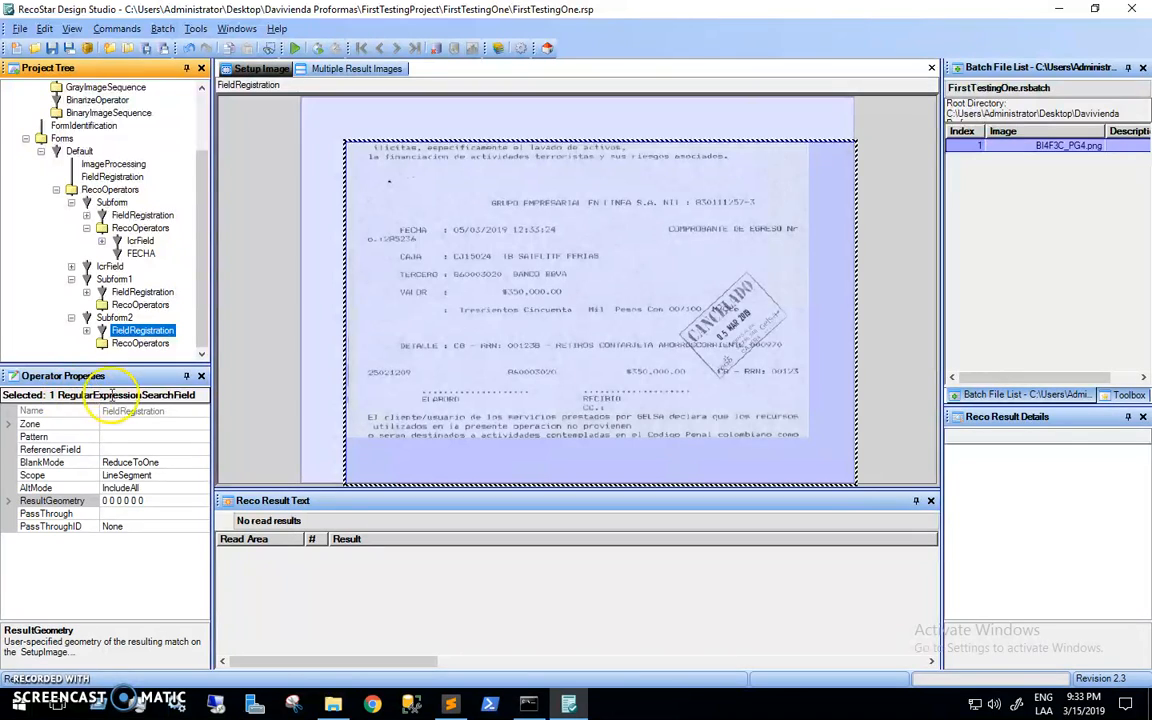
pyautogui.click(115, 318)
pyautogui.click(113, 279)
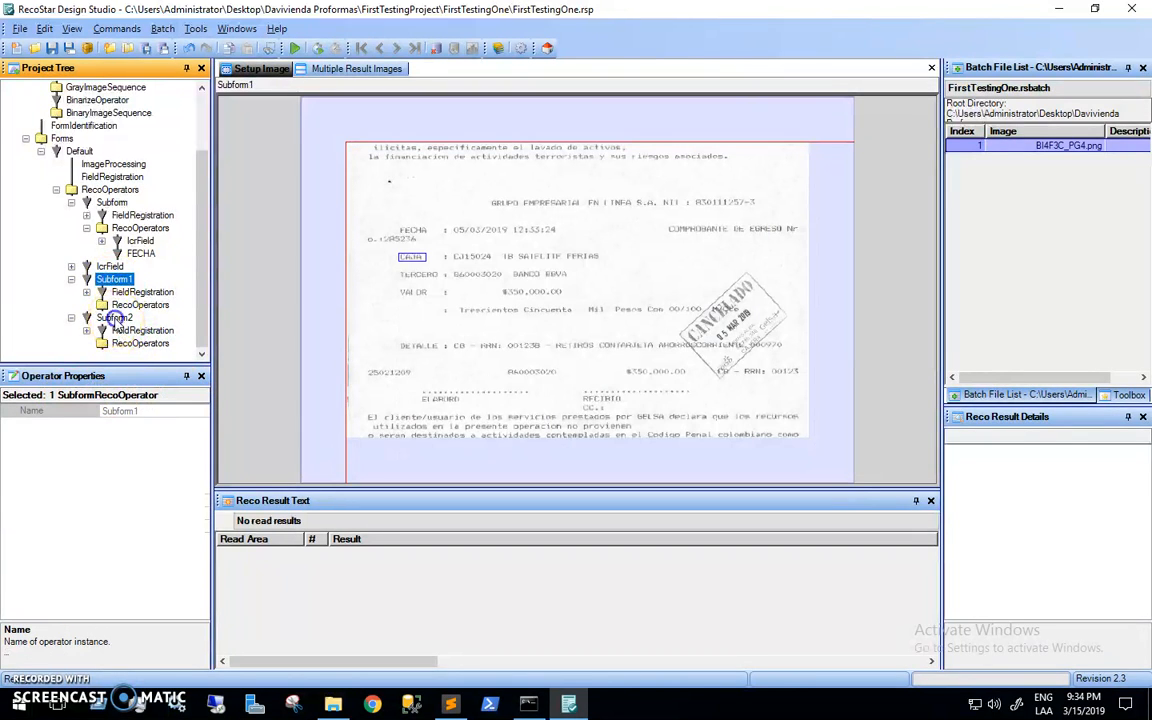
pyautogui.click(115, 318)
pyautogui.click(113, 279)
# Delete Subform2 from the Default form's RecoOperators
pyautogui.click(114, 318)
pyautogui.rightClick(114, 325)
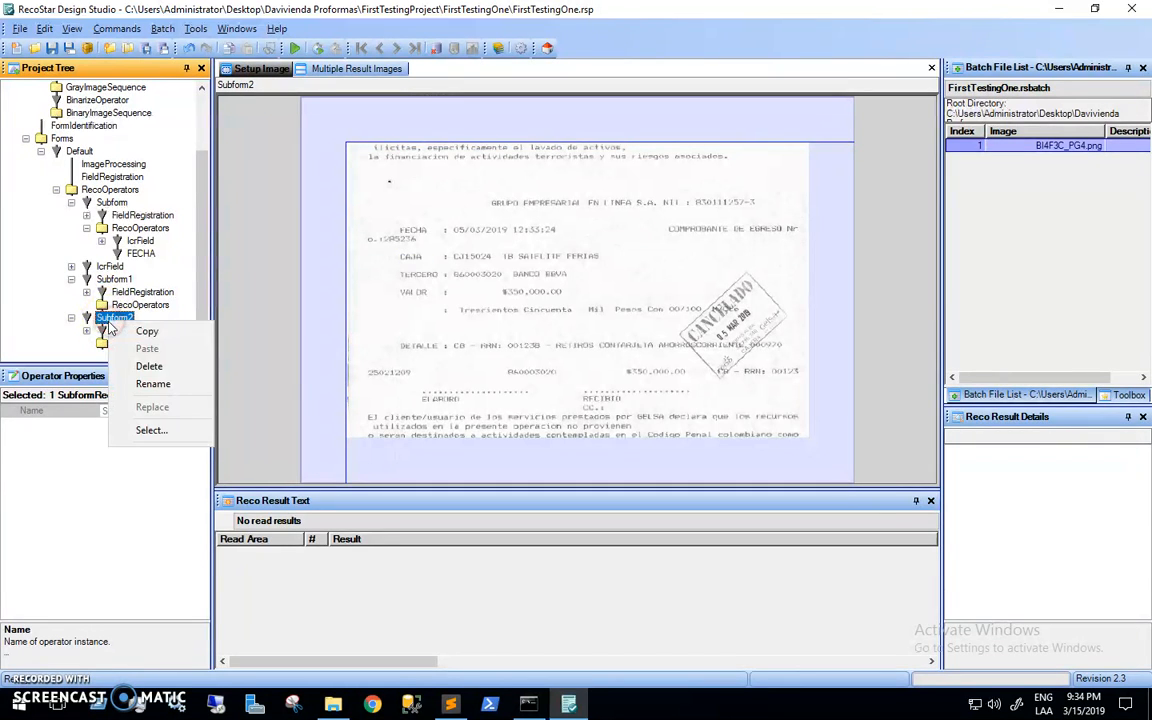
pyautogui.click(152, 365)
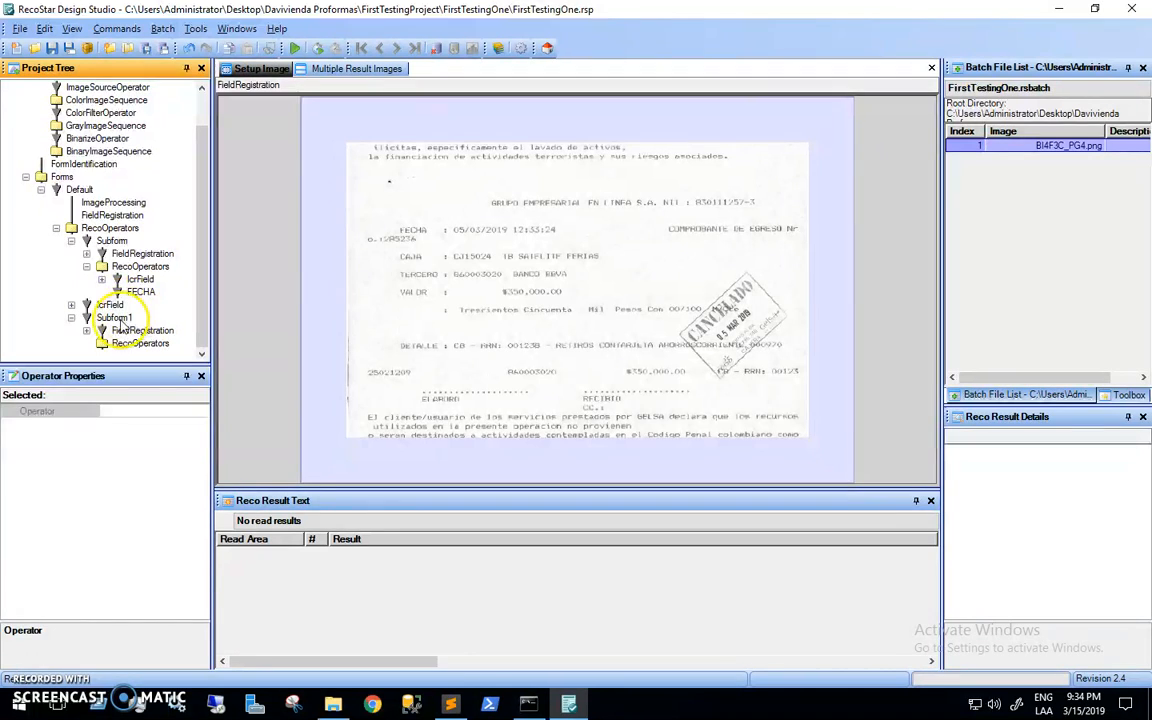
# Delete the IcrField that sits directly under the Default form's RecoOperators
pyautogui.click(114, 318)
pyautogui.rightClick(104, 304)
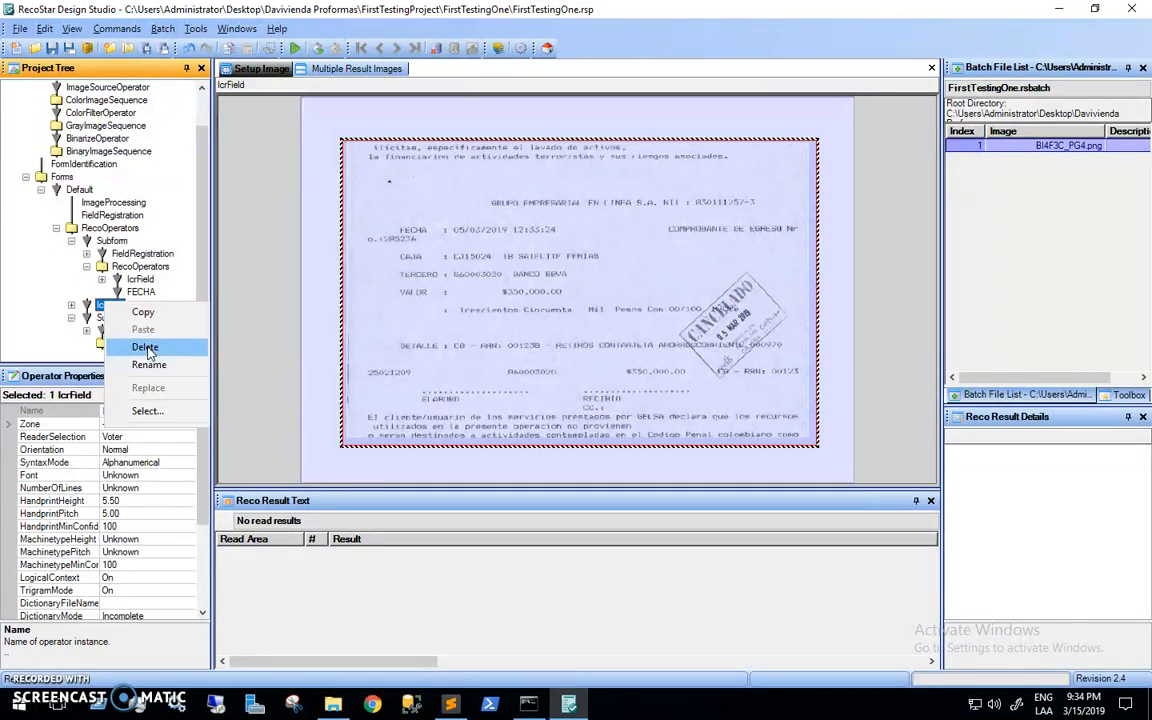
pyautogui.click(145, 347)
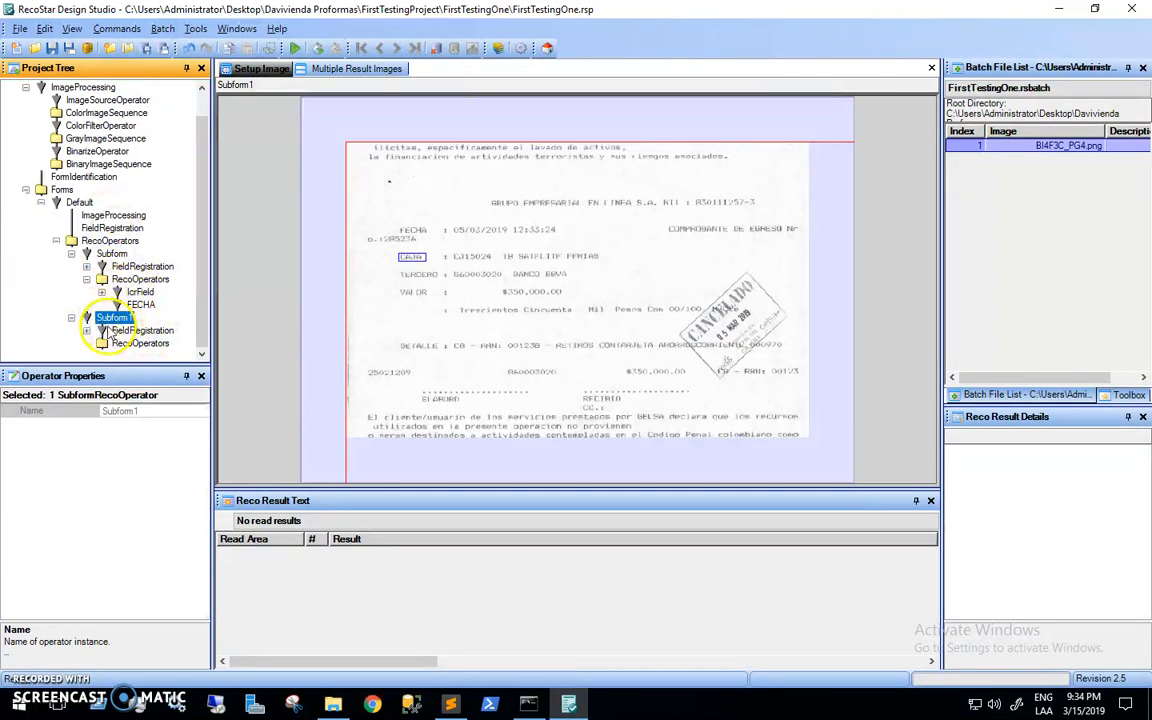
# Delete the regular expression search field with pattern <K CAJO 60> from Subform1's FieldRegistration
pyautogui.click(71, 253)
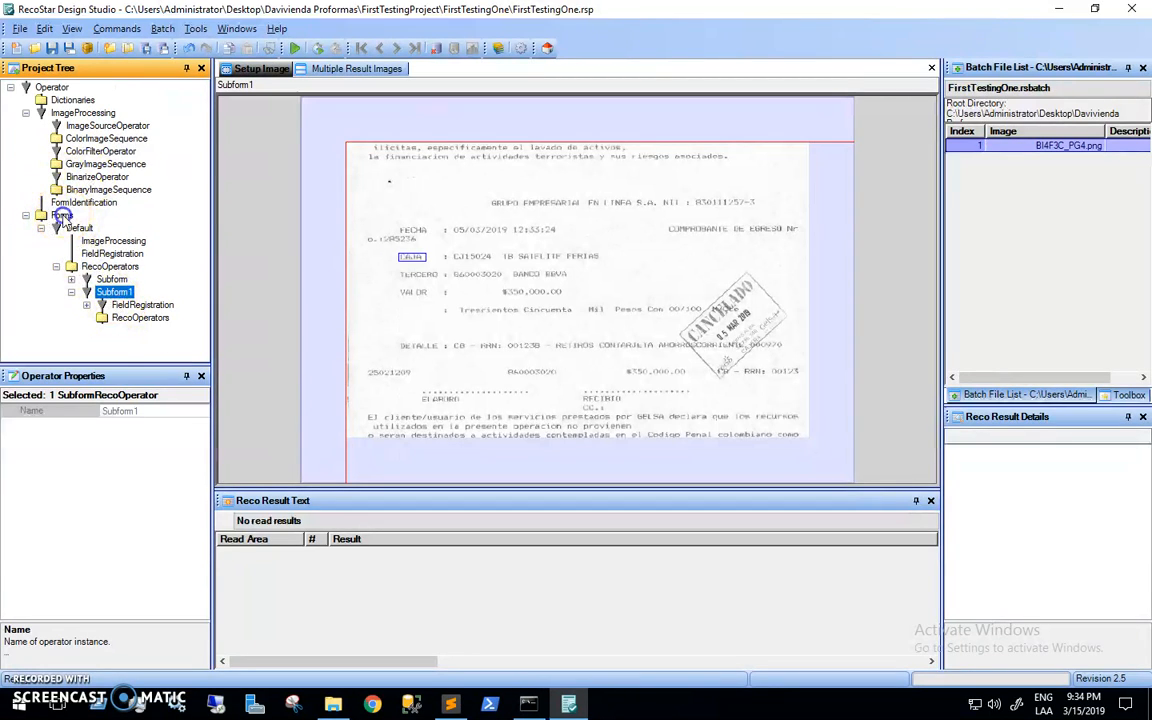
pyautogui.click(58, 215)
pyautogui.click(108, 266)
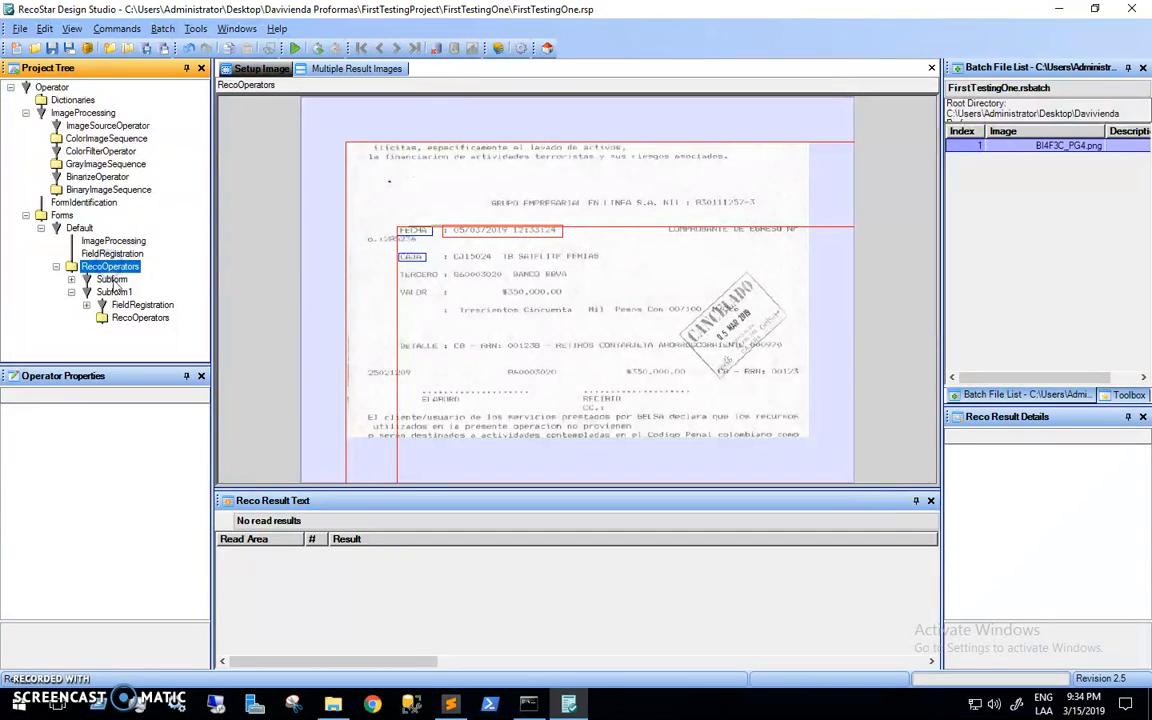
pyautogui.click(108, 291)
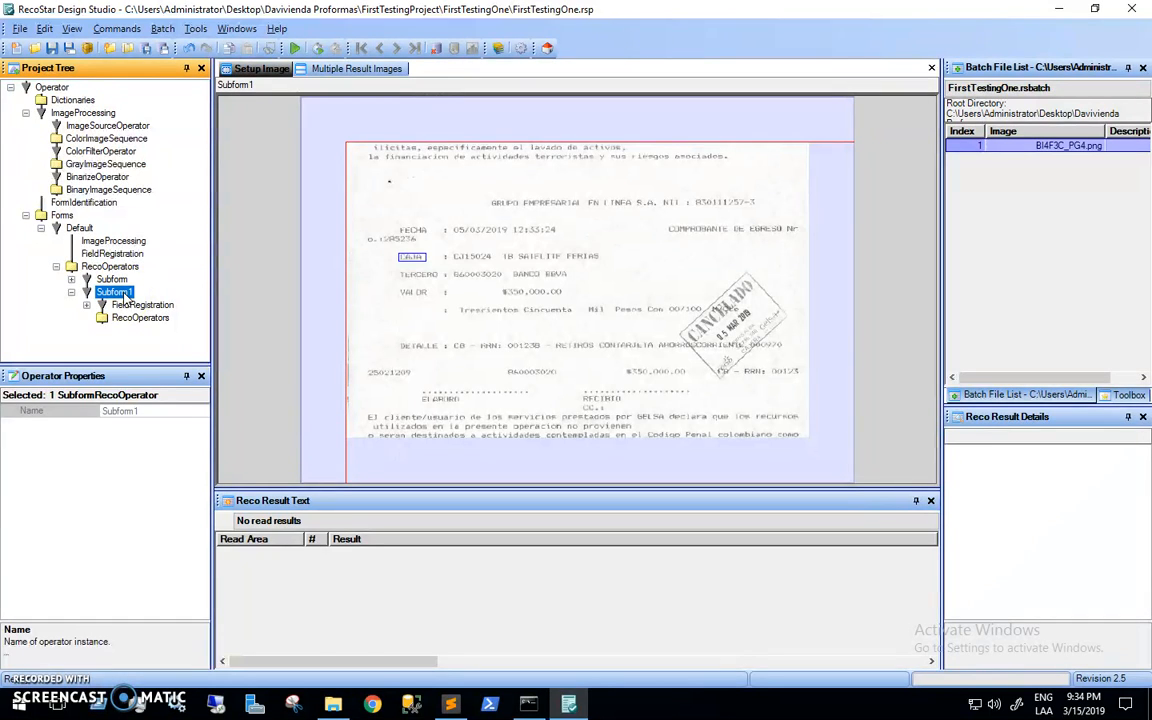
pyautogui.click(128, 305)
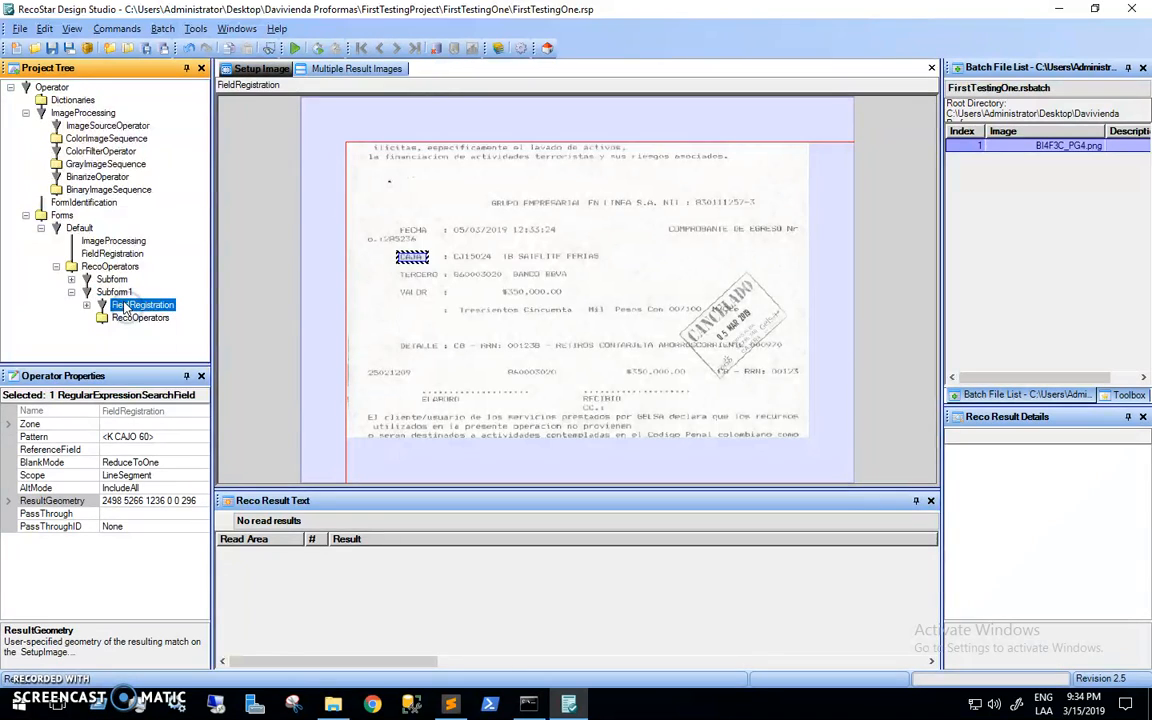
pyautogui.rightClick(126, 305)
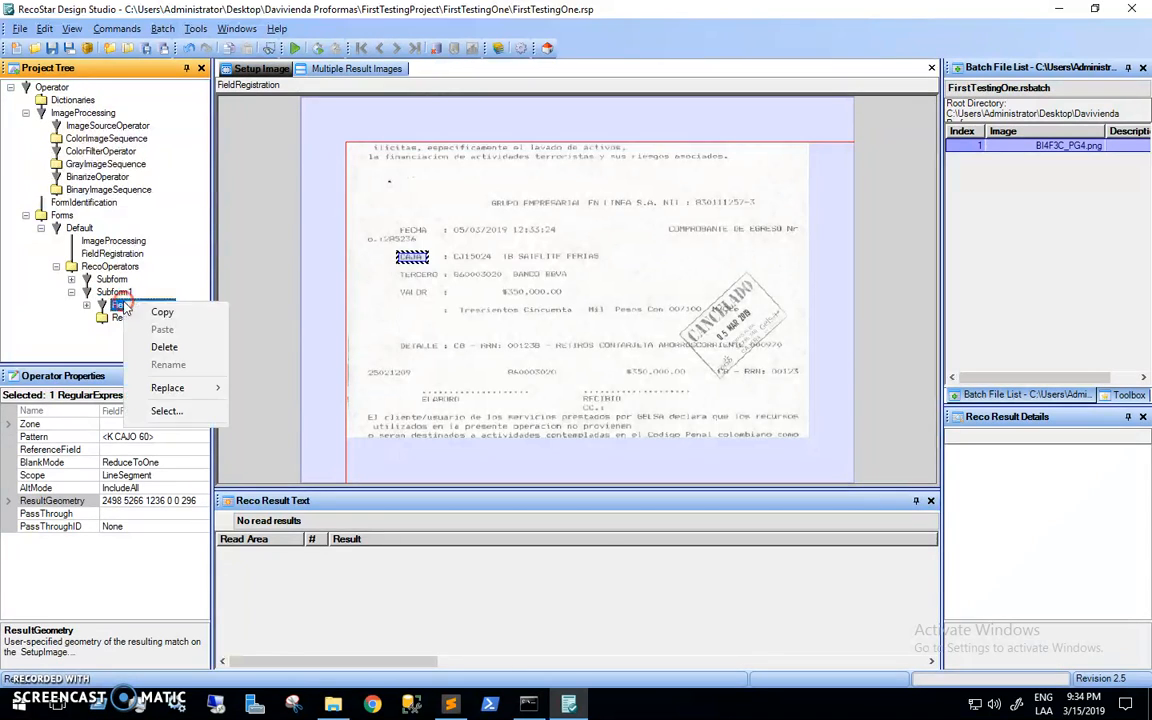
pyautogui.click(190, 345)
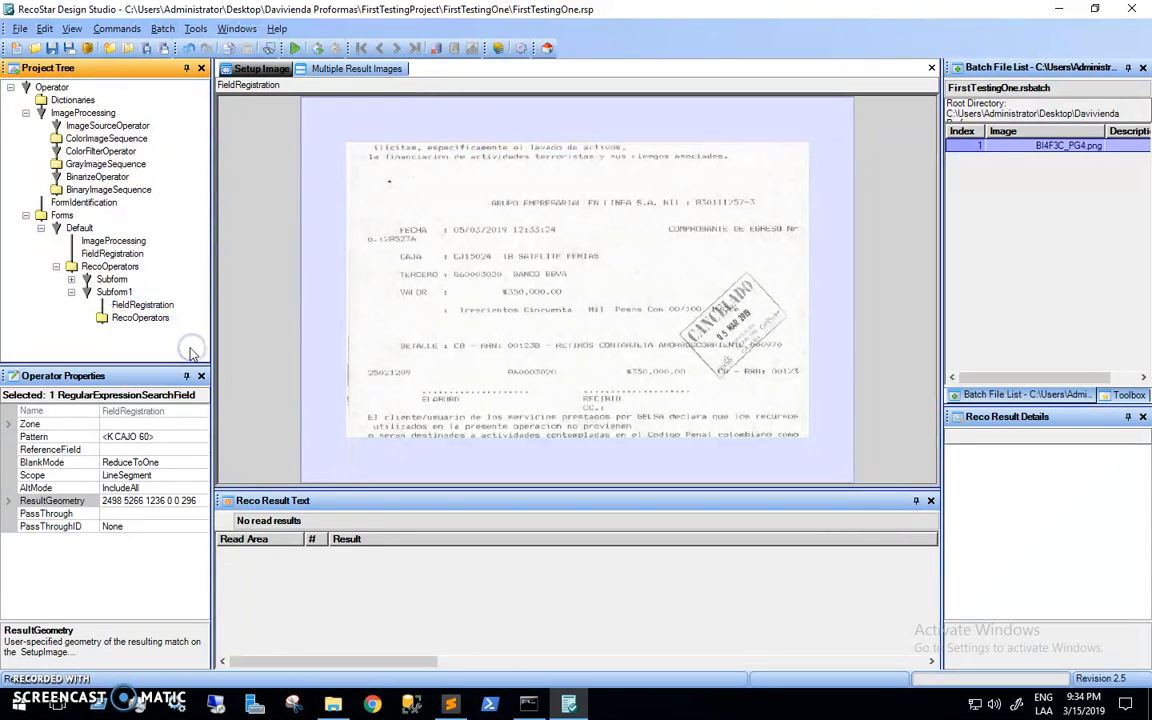
# Insert a Regular Expression Search Field as the FieldRegistration of Subform1
pyautogui.click(116, 291)
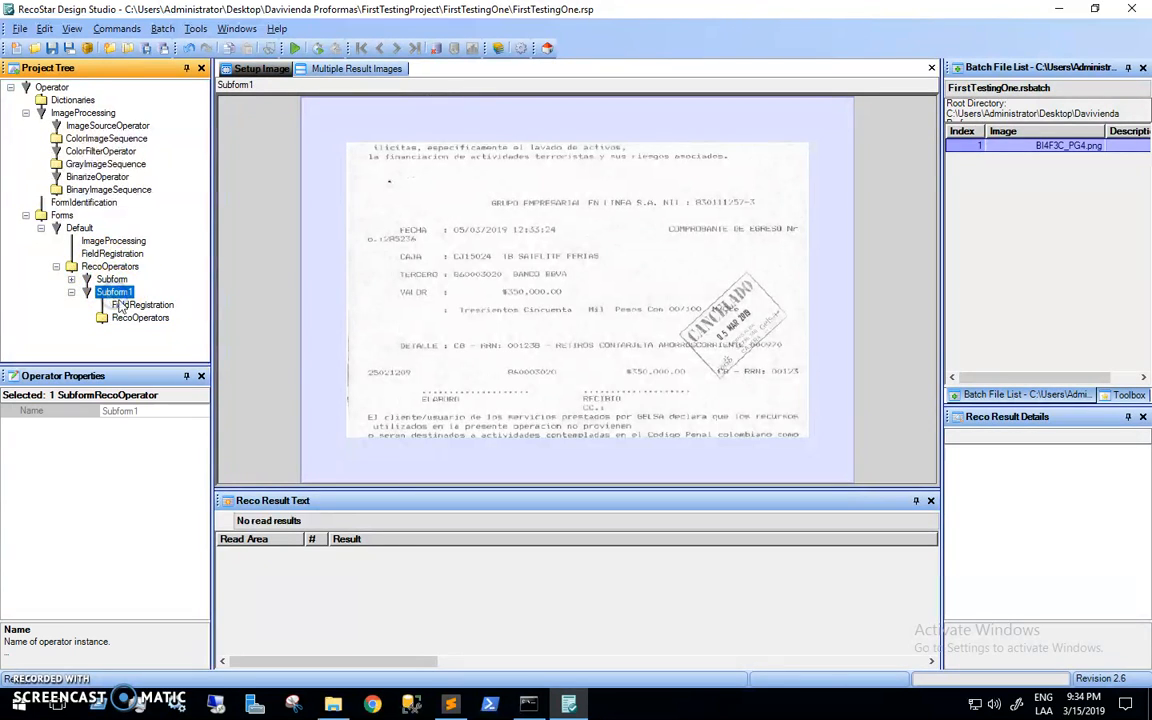
pyautogui.click(120, 304)
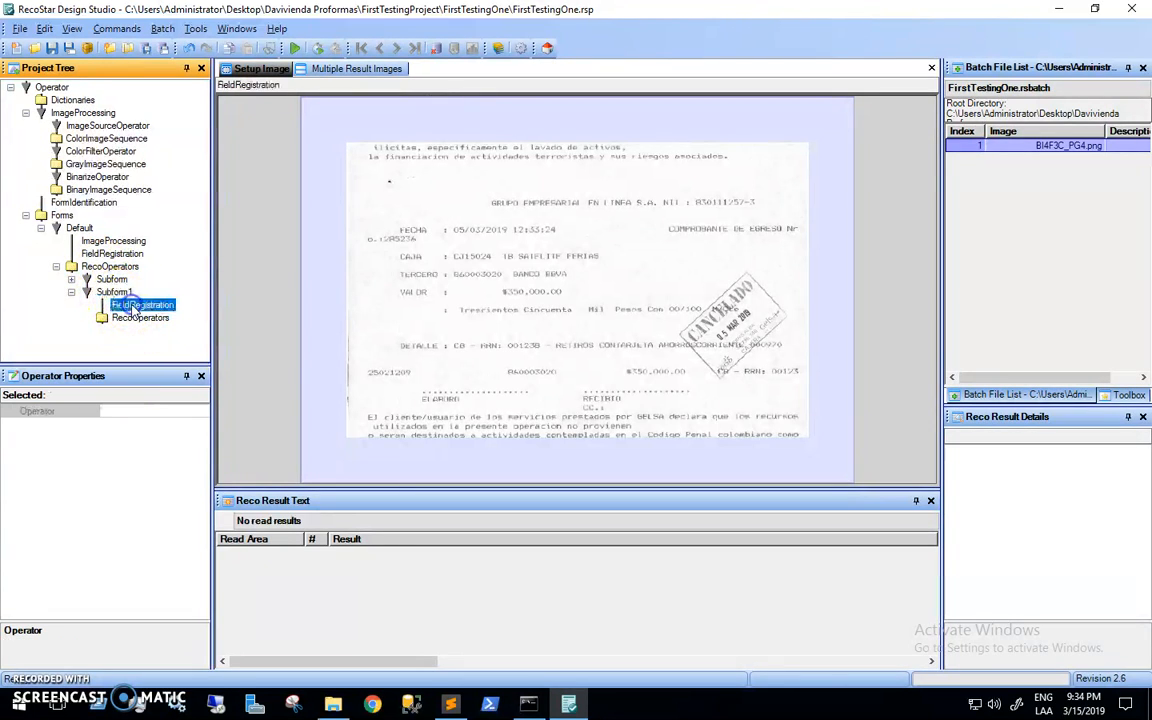
pyautogui.rightClick(131, 304)
pyautogui.moveTo(198, 392)
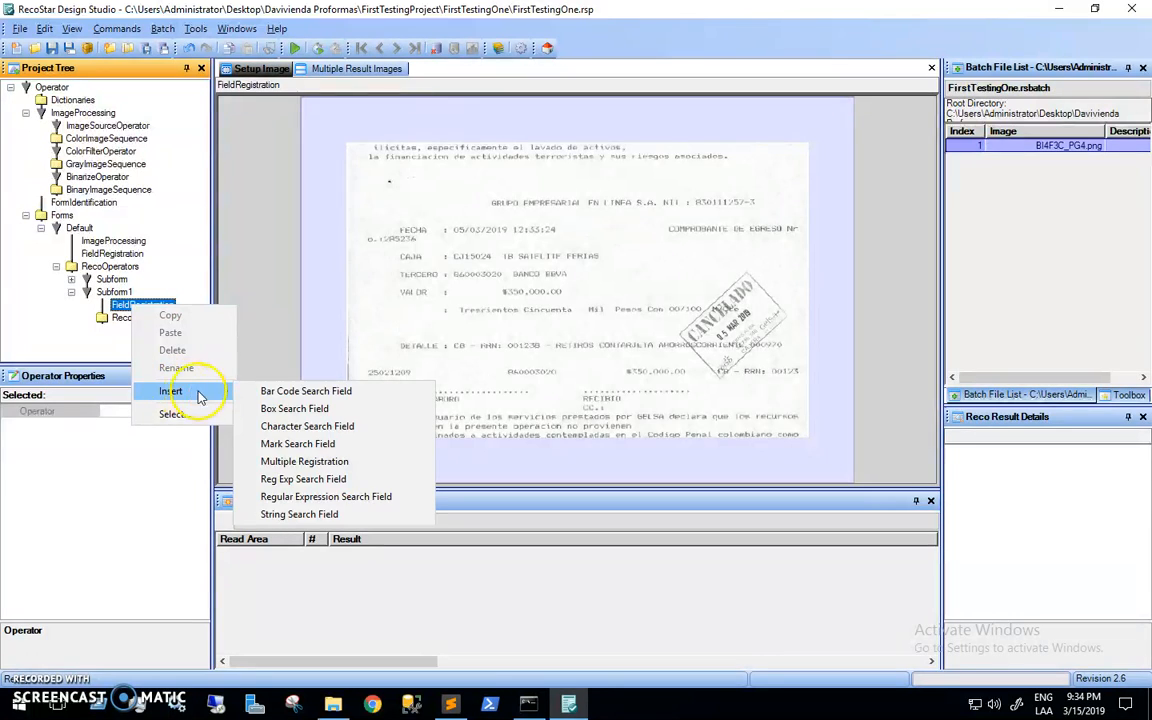
pyautogui.click(323, 498)
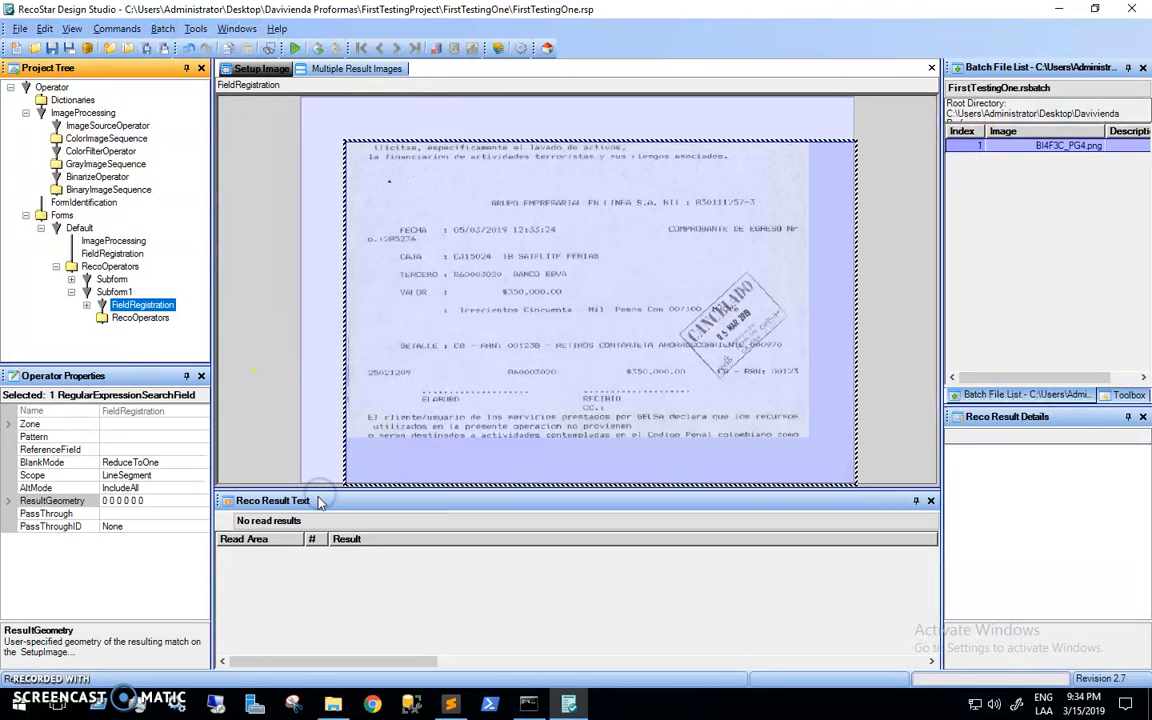
# Set the search pattern of Subform1's FieldRegistration to CAJA and create its result geometry on the setup image
pyautogui.click(124, 437)
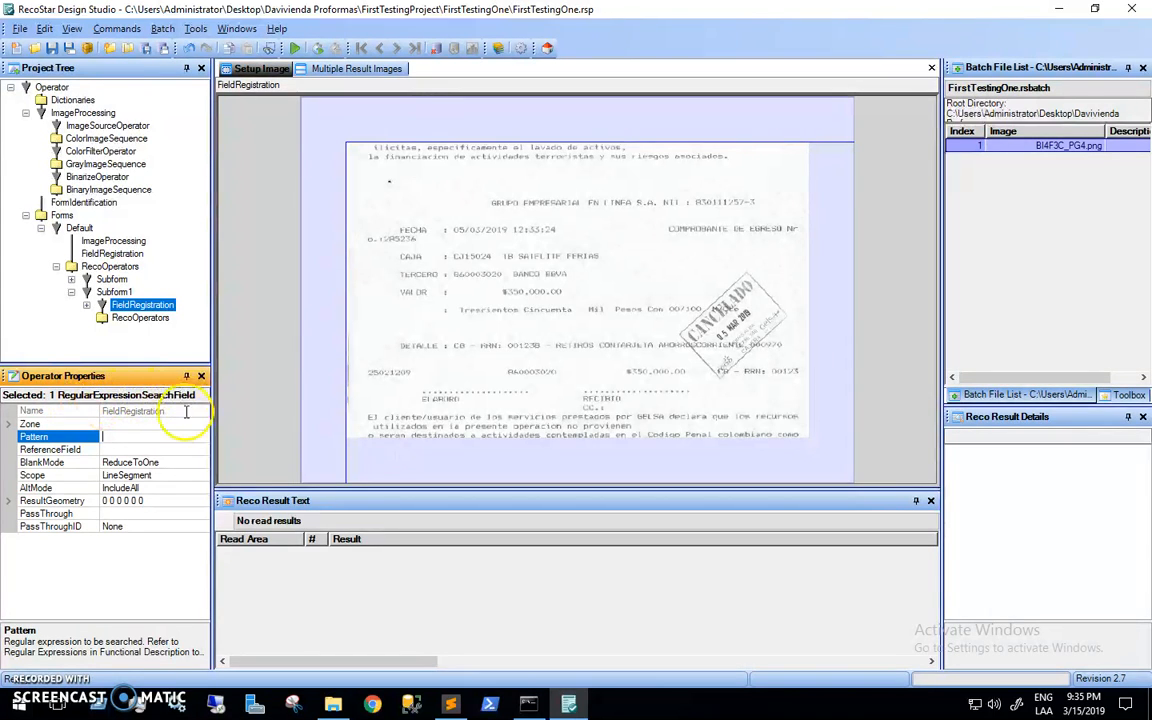
pyautogui.click(119, 437)
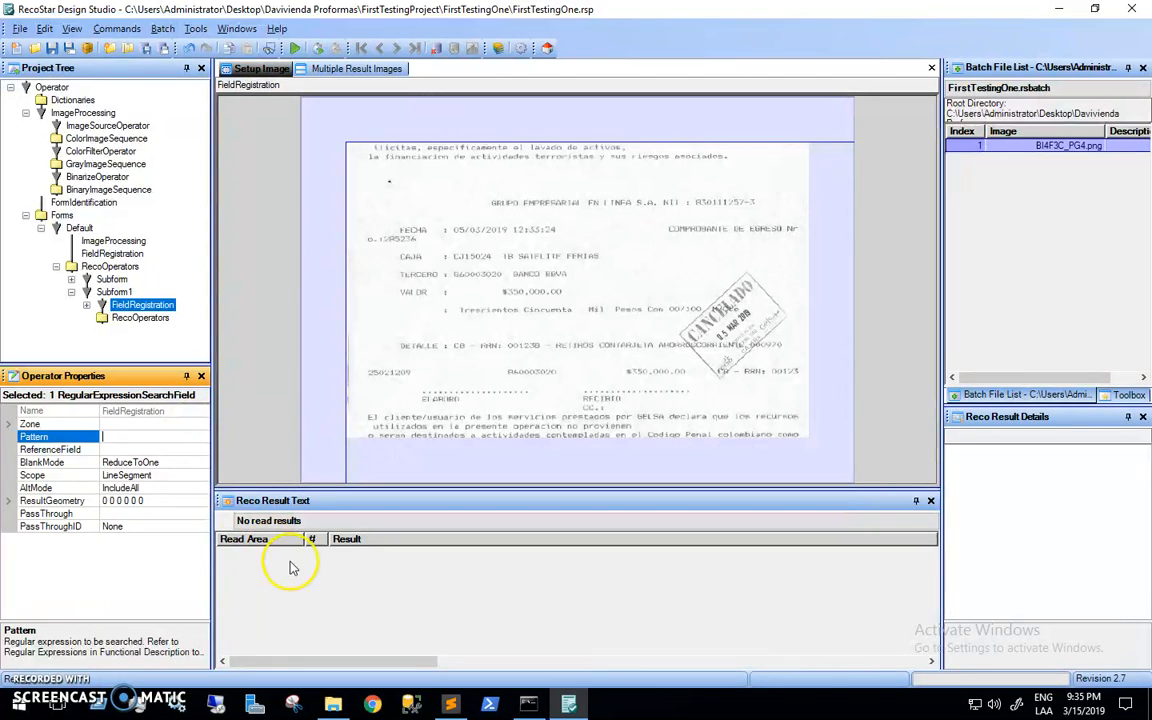
pyautogui.click(406, 258)
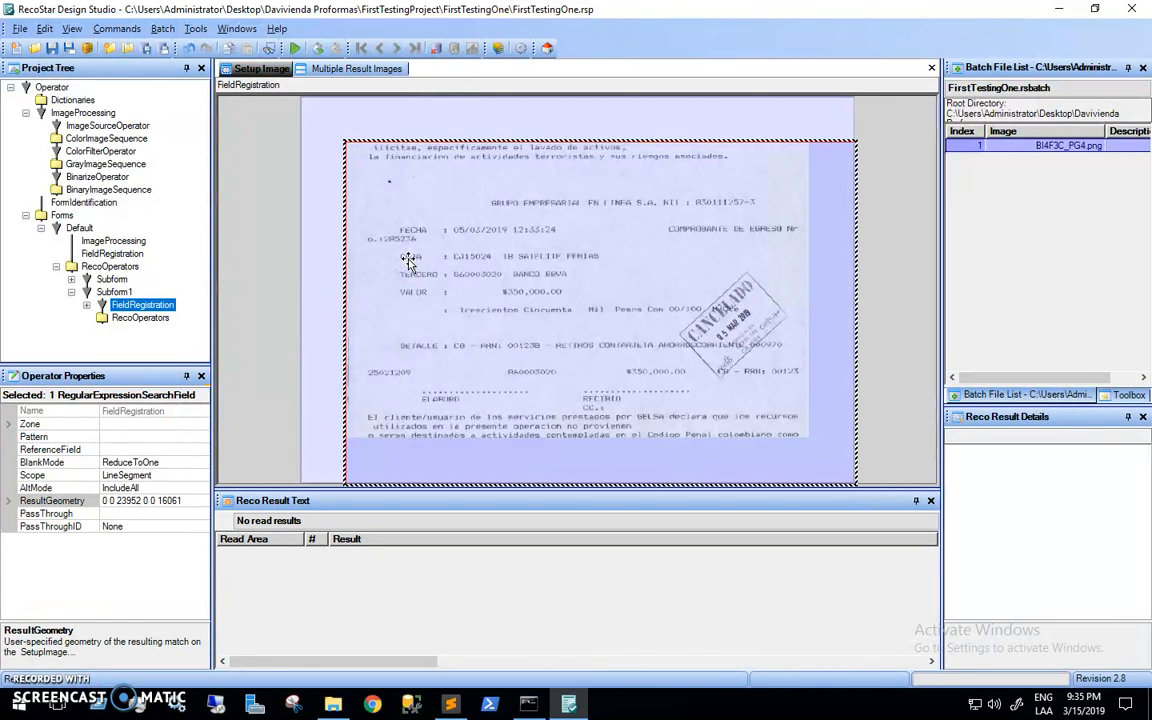
pyautogui.scroll(3, 408, 263)
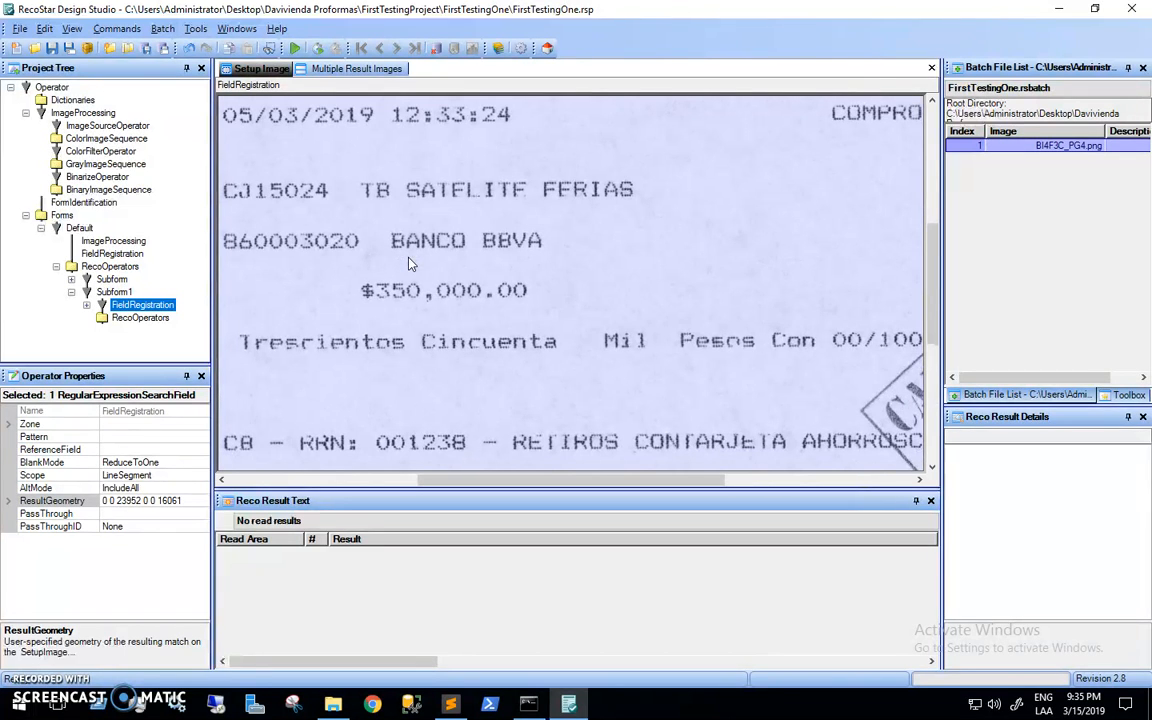
pyautogui.scroll(-3, 408, 263)
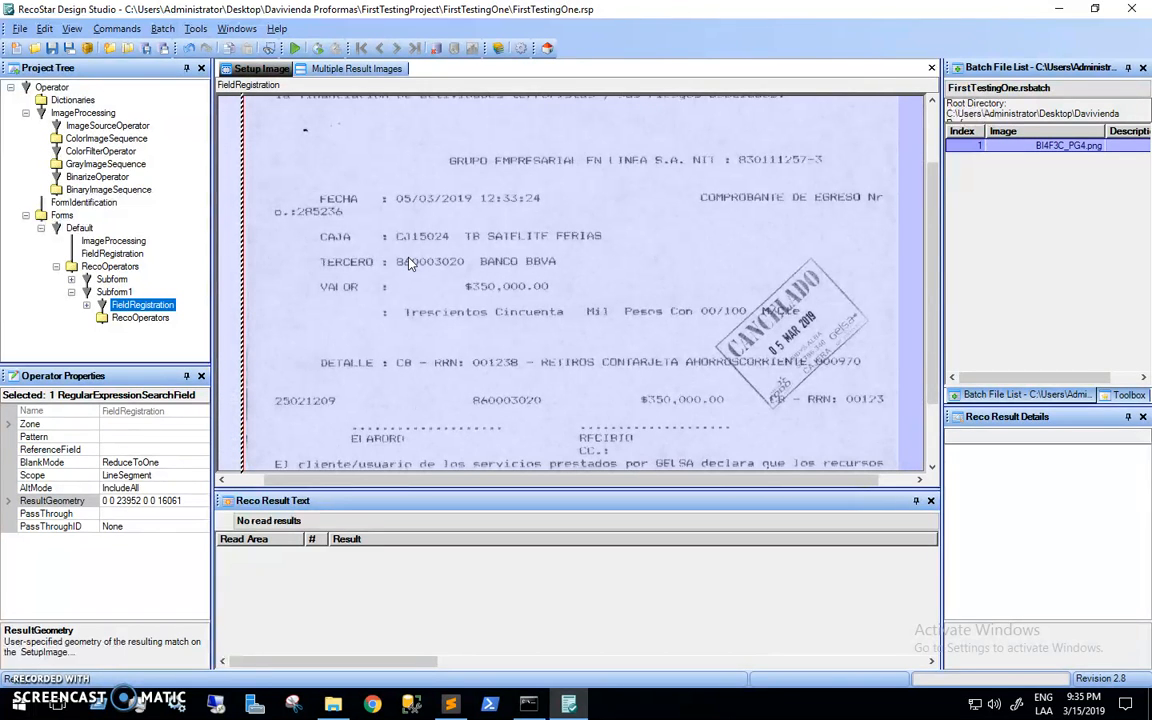
pyautogui.click(117, 437)
pyautogui.write('ca')
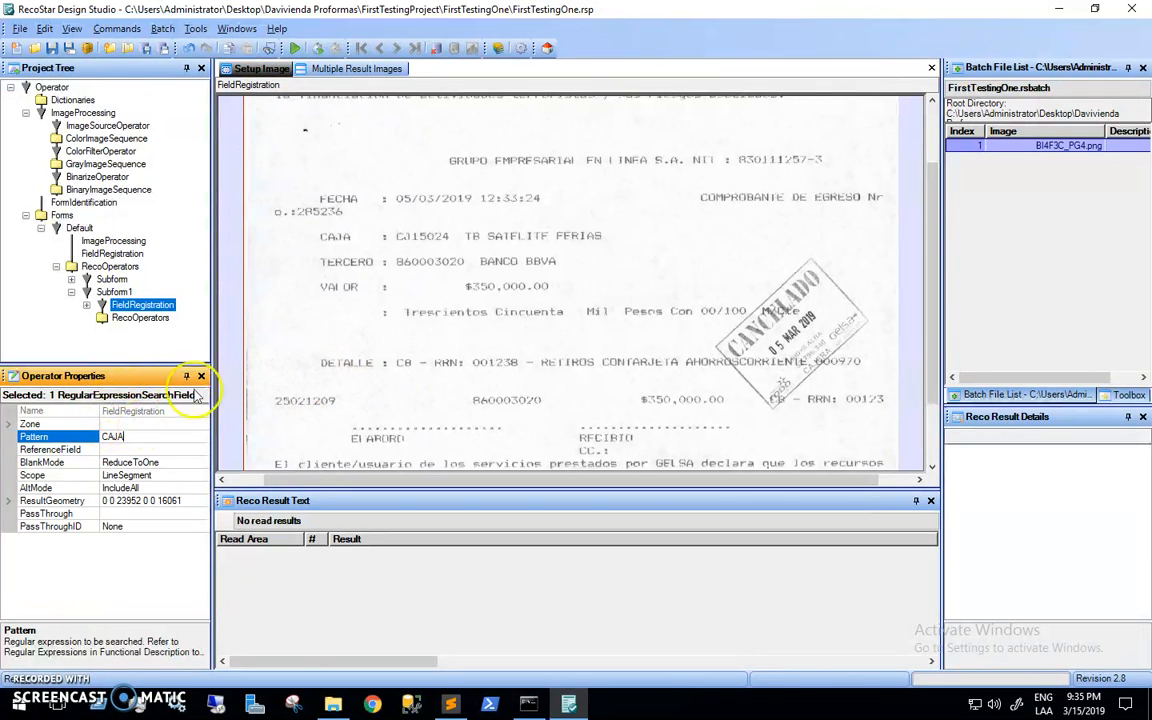
pyautogui.click(140, 306)
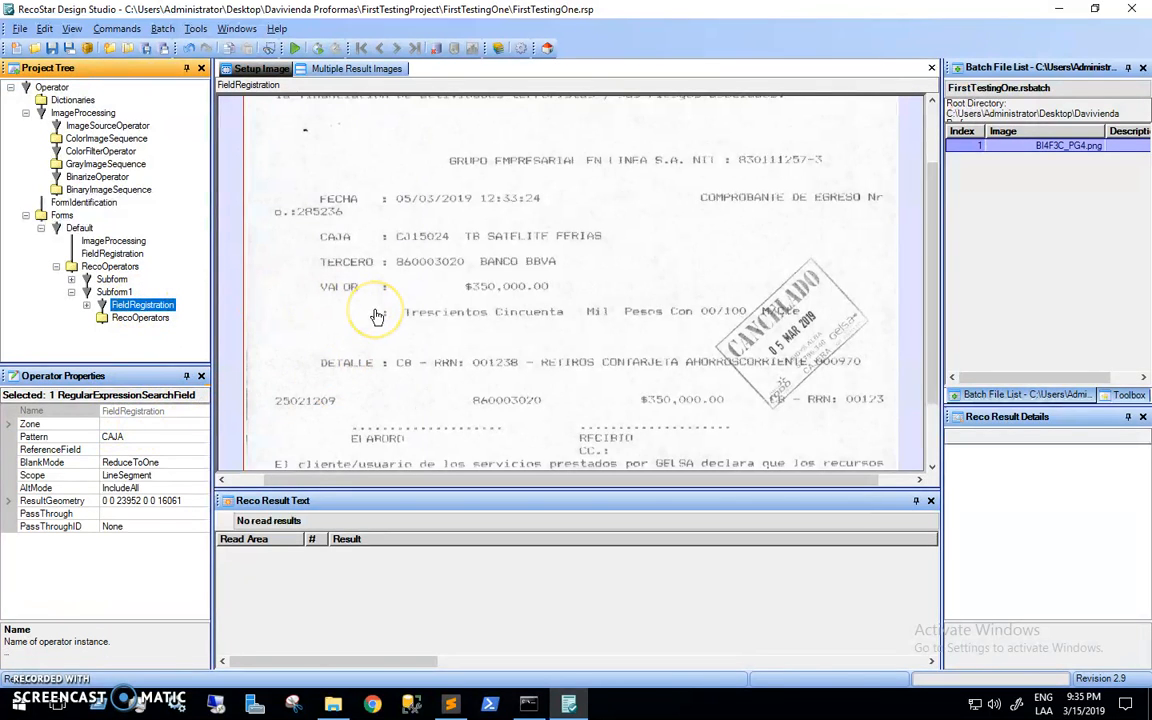
# Create the FieldRegistration's search zone and fit it around the VALOR label on the setup image, about 1295 by 466 units
pyautogui.click(349, 275)
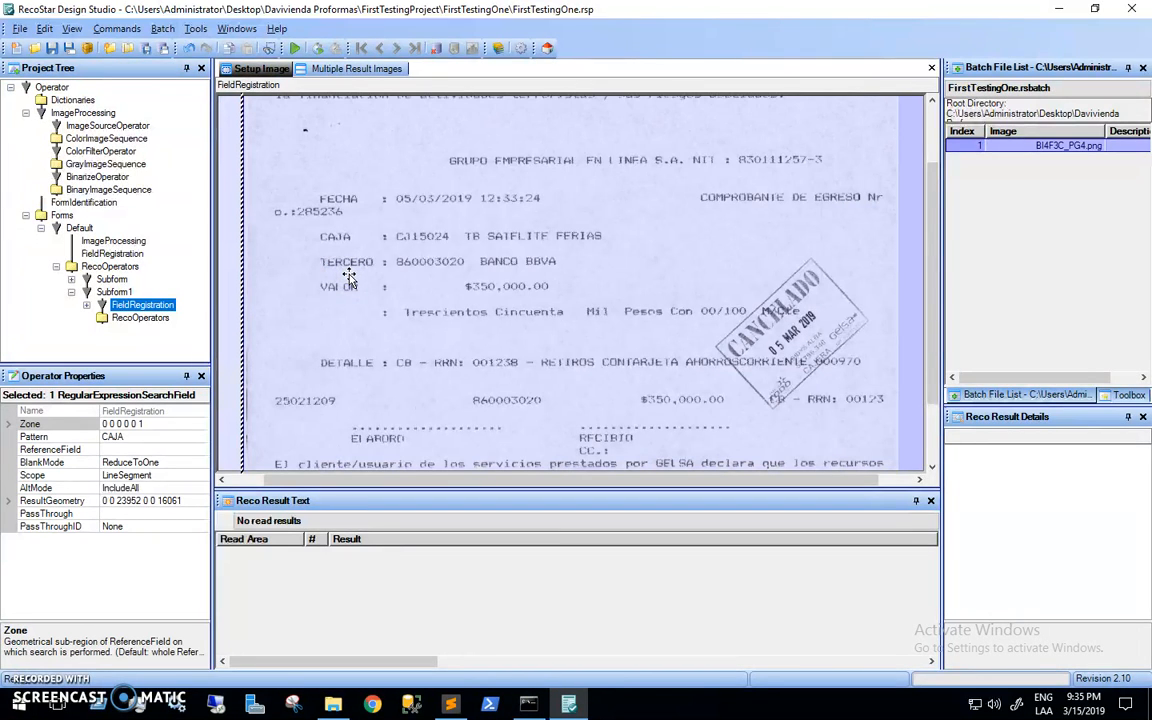
pyautogui.scroll(-3, 349, 277)
pyautogui.scroll(3, 349, 281)
pyautogui.click(470, 275)
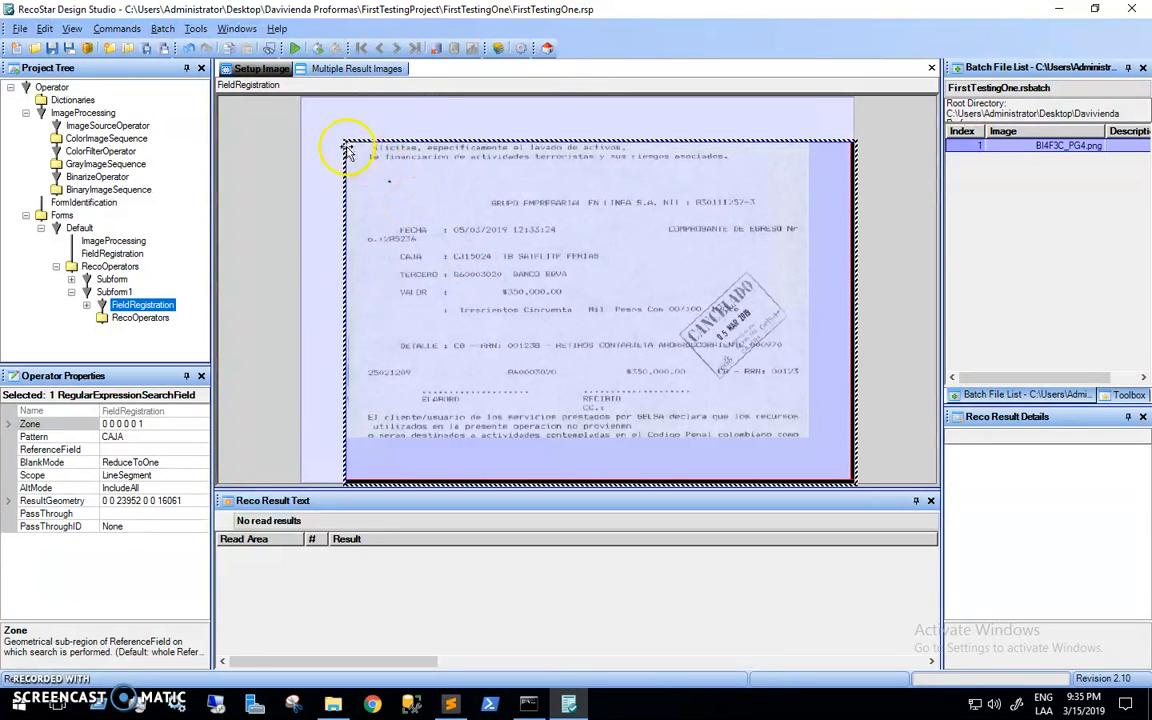
pyautogui.moveTo(343, 140); pyautogui.dragTo(396, 249)
pyautogui.click(662, 395)
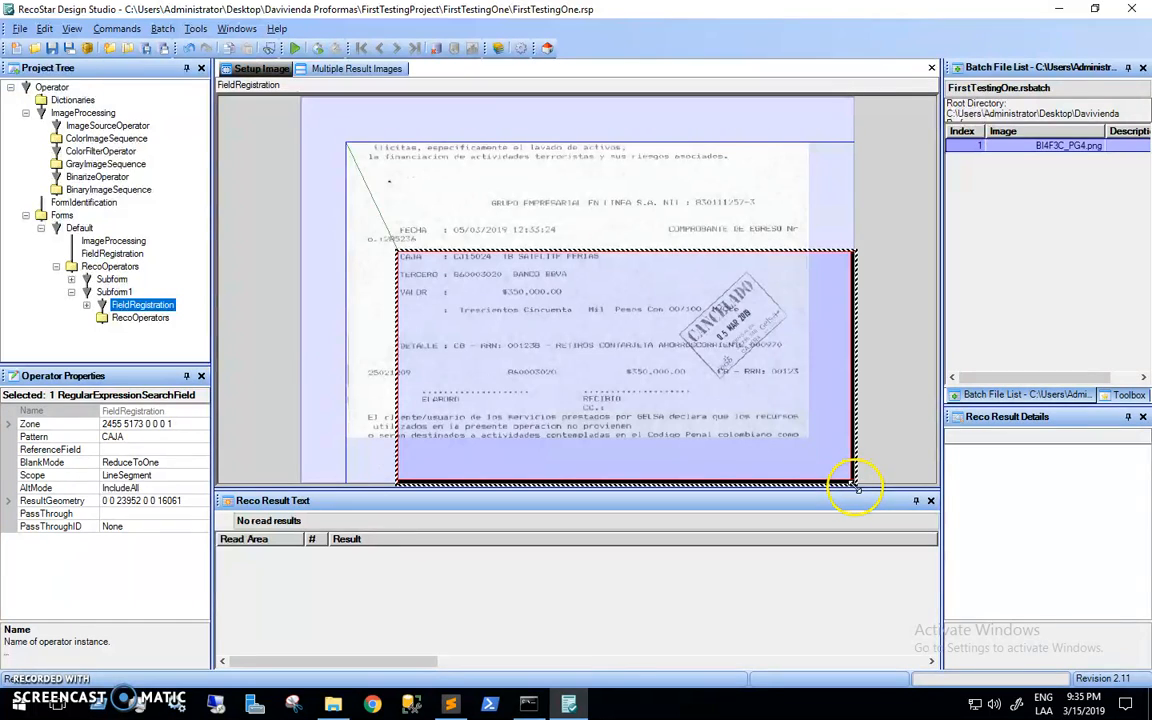
pyautogui.moveTo(858, 487); pyautogui.dragTo(502, 300)
pyautogui.click(360, 441)
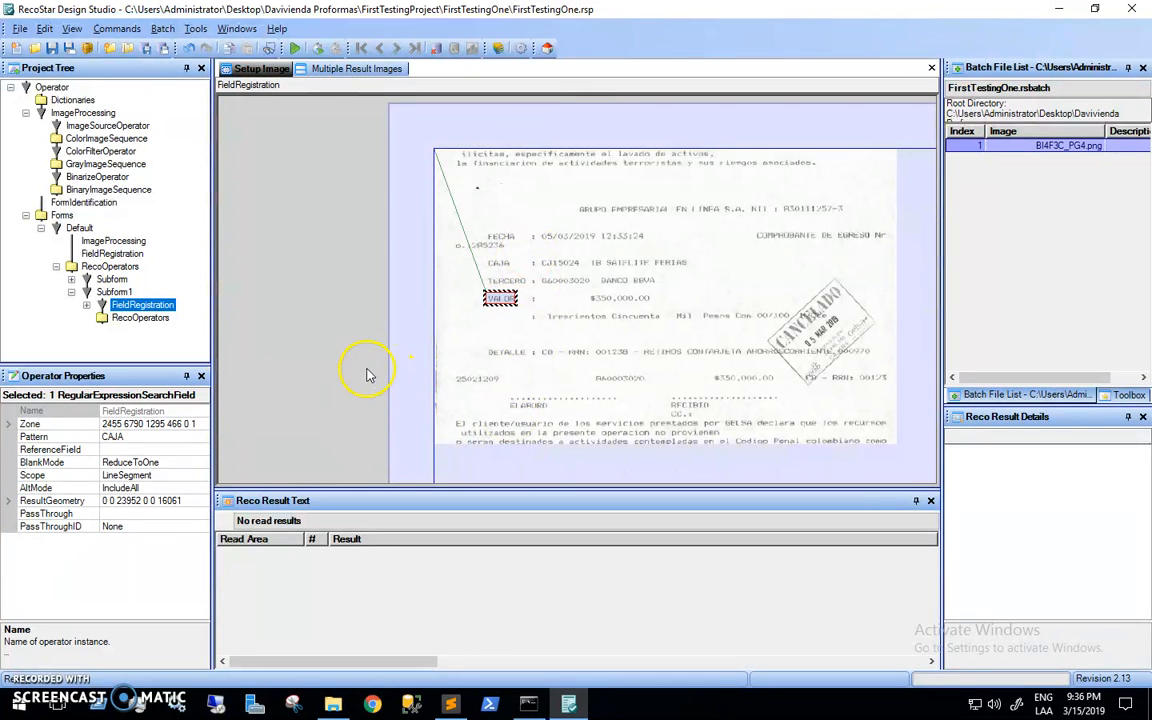
# Add an Icr Field to Subform1's RecoOperators and move its zone onto the TERCERO number on the setup image
pyautogui.click(136, 320)
pyautogui.click(113, 292)
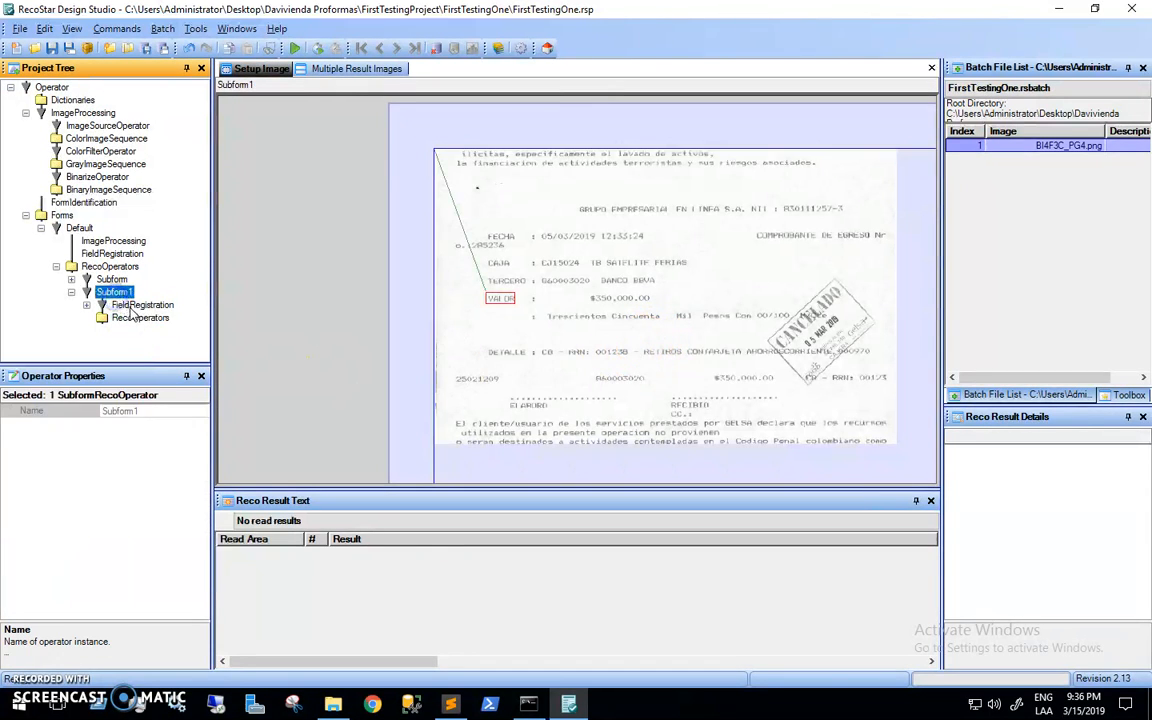
pyautogui.click(132, 304)
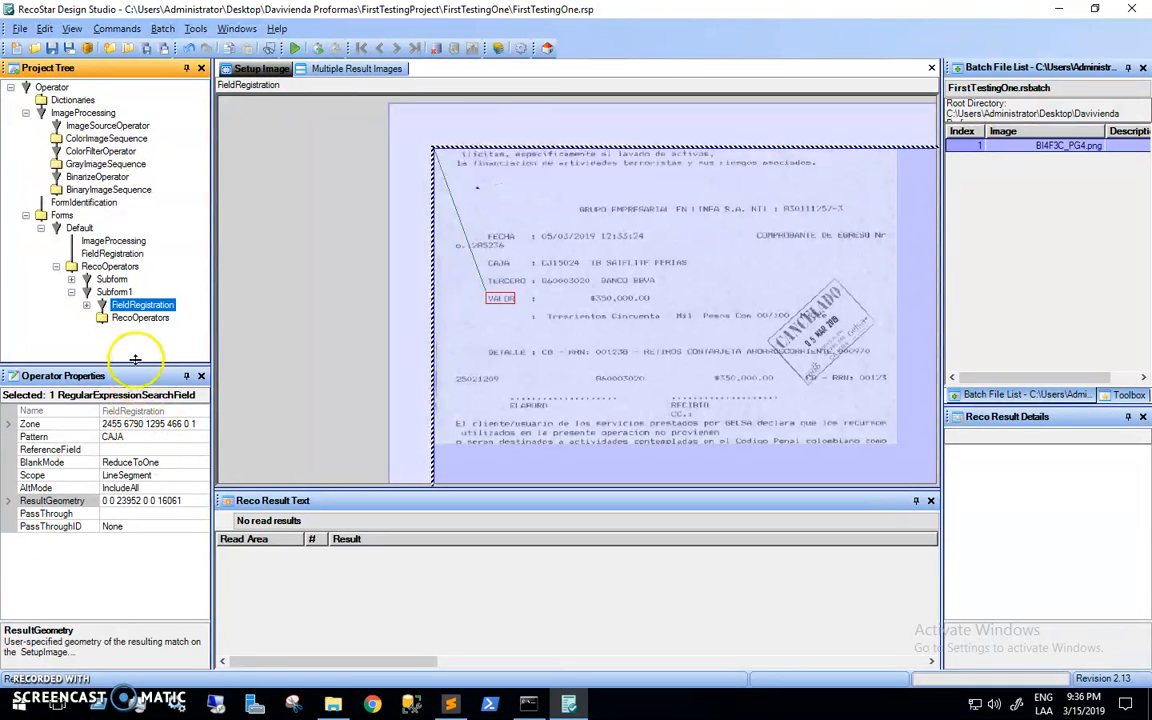
pyautogui.click(137, 318)
pyautogui.rightClick(136, 320)
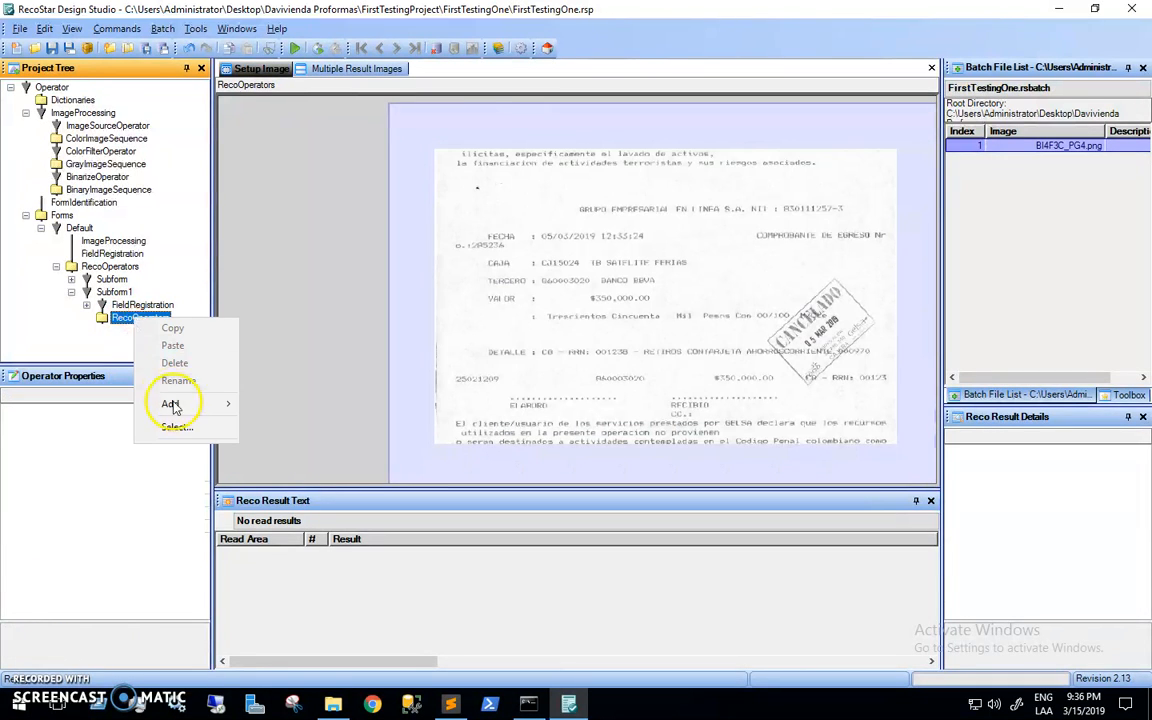
pyautogui.moveTo(170, 403)
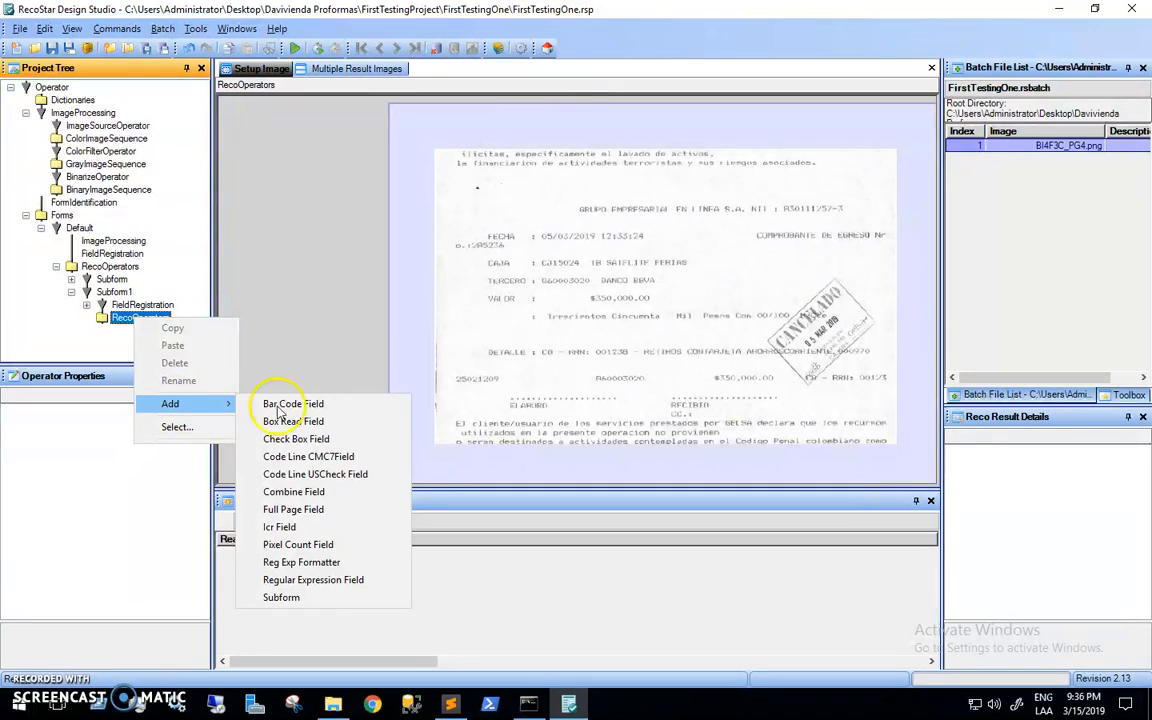
pyautogui.click(300, 527)
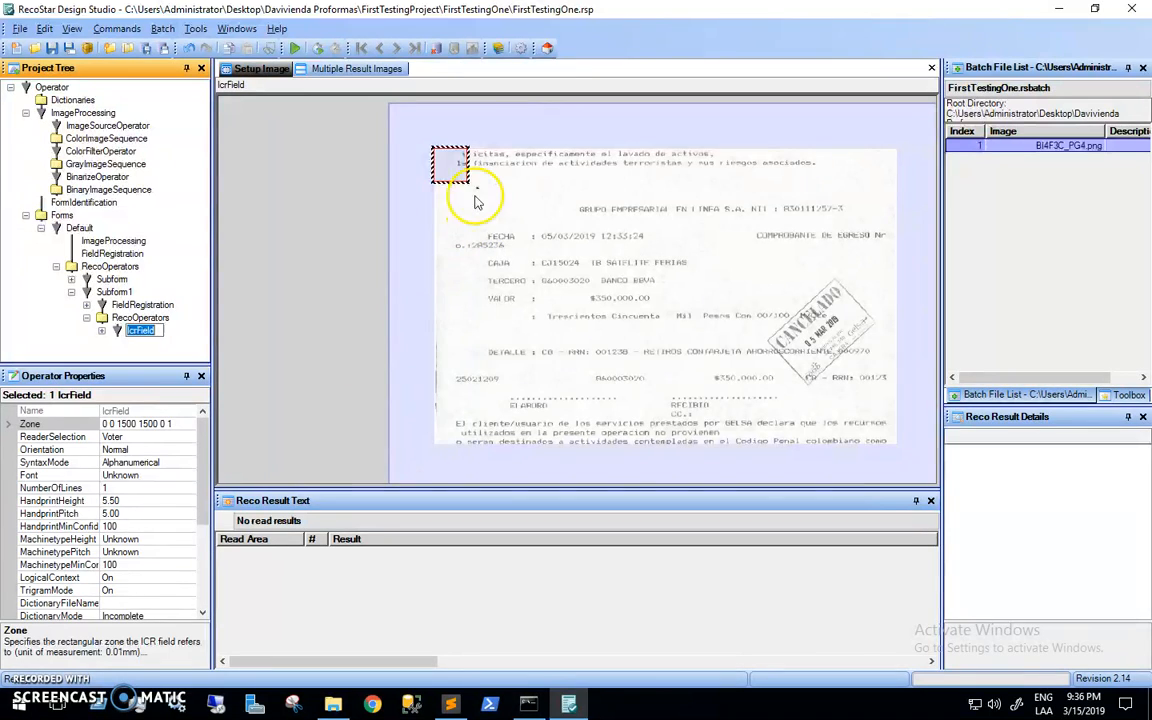
pyautogui.moveTo(450, 167); pyautogui.dragTo(454, 182)
pyautogui.moveTo(539, 265); pyautogui.dragTo(552, 287)
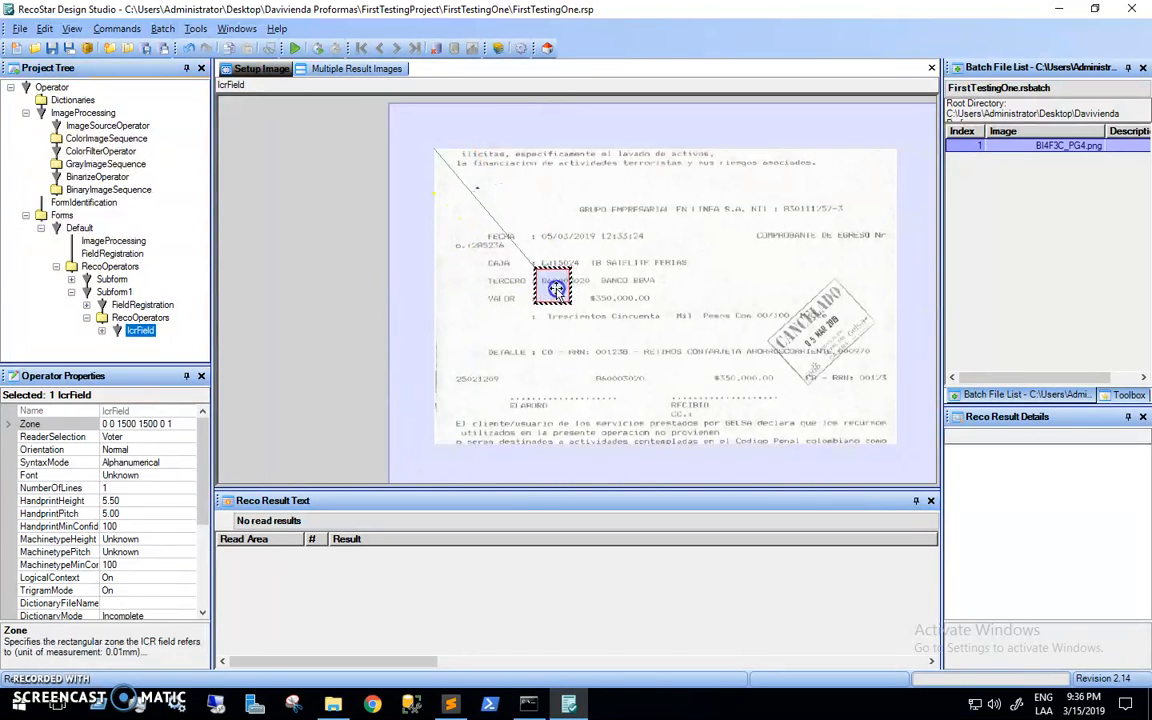
# Fit the IcrField's zone over the amount on the VALOR line, about 6367 by 593 units, and run recognition on the selected image
pyautogui.click(137, 305)
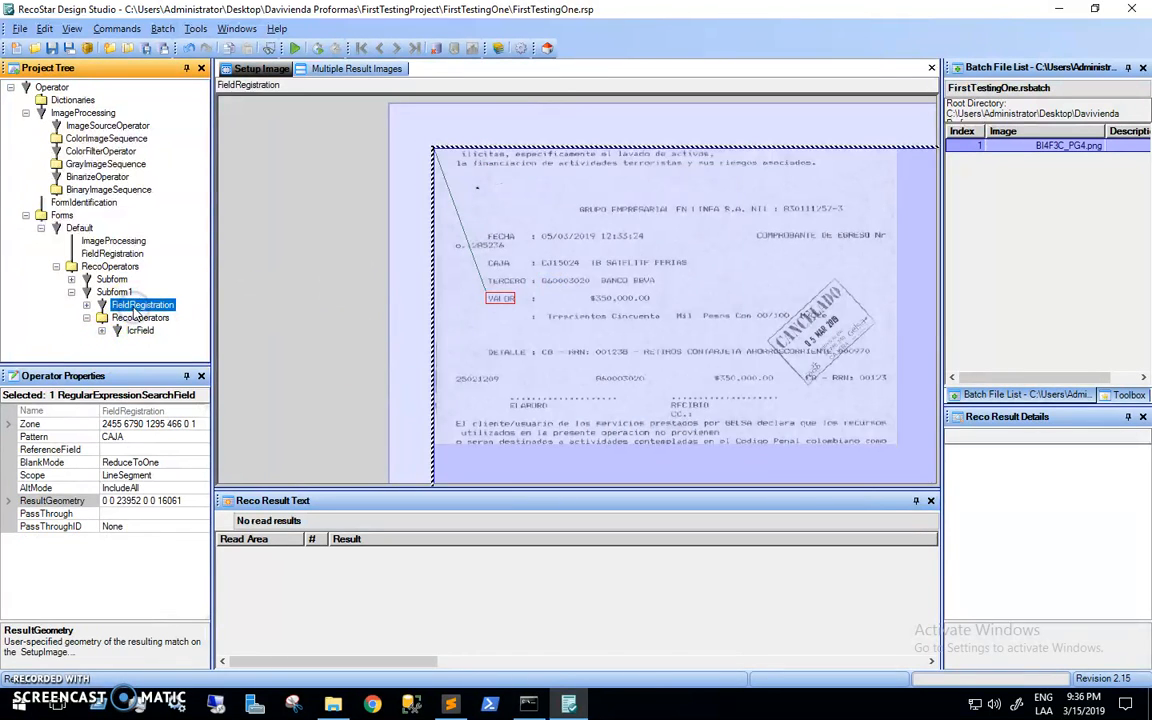
pyautogui.click(116, 292)
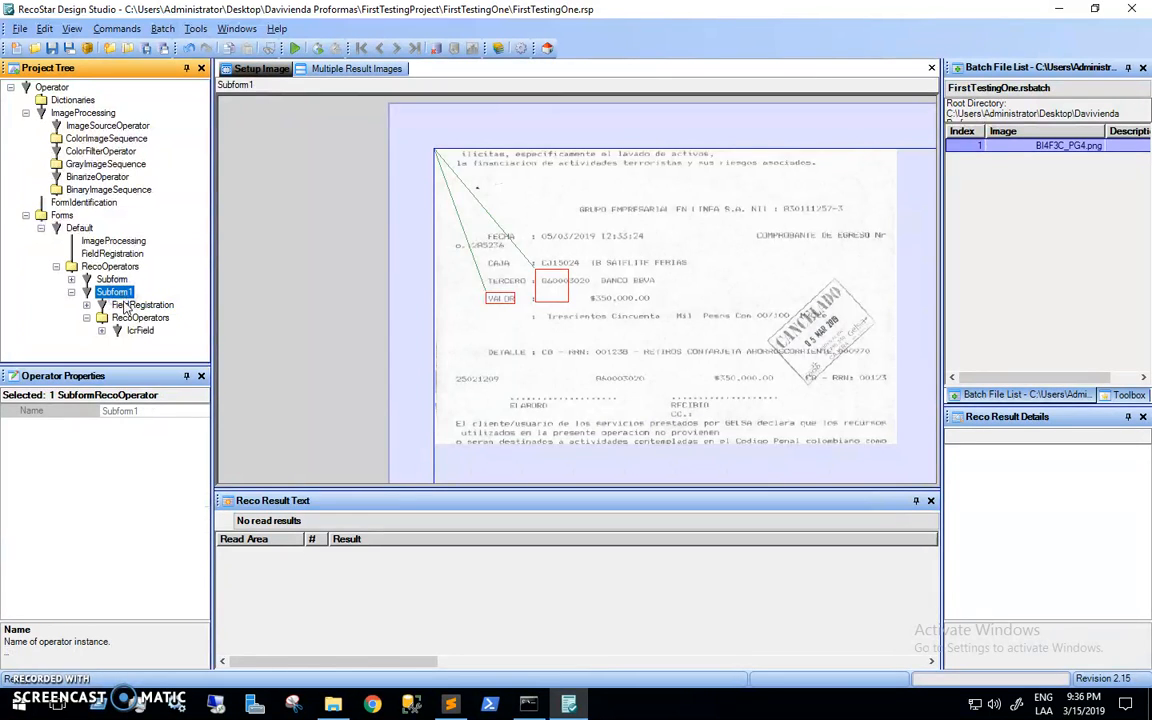
pyautogui.click(126, 308)
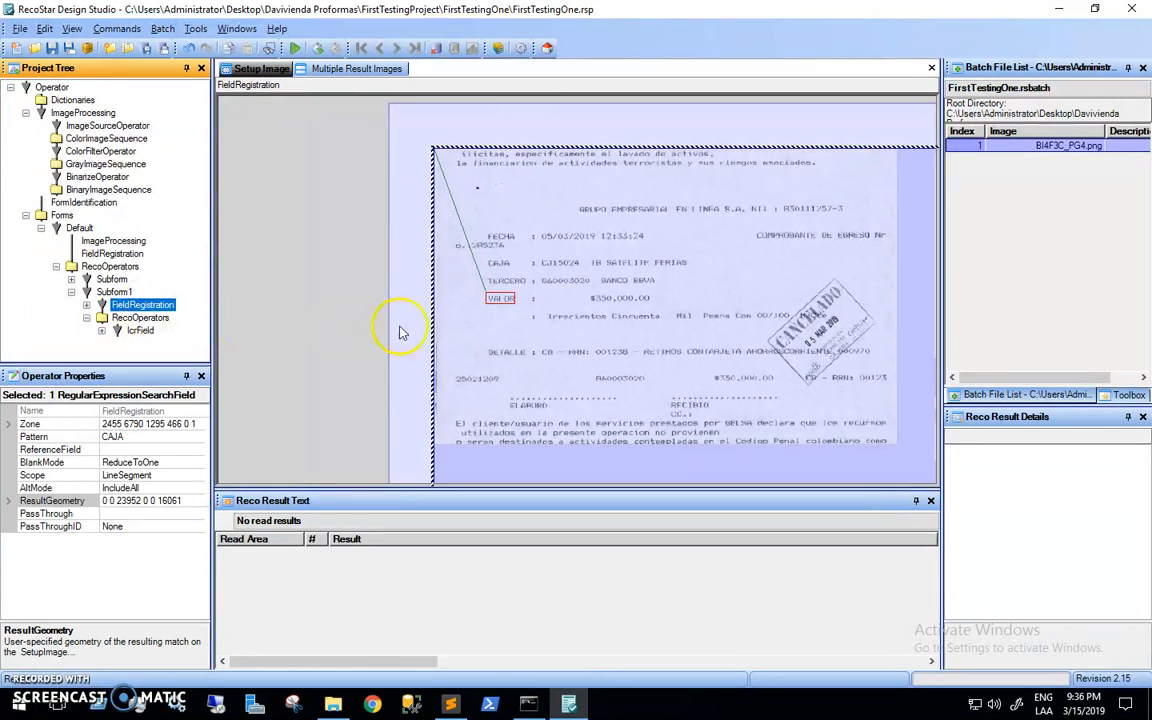
pyautogui.click(139, 331)
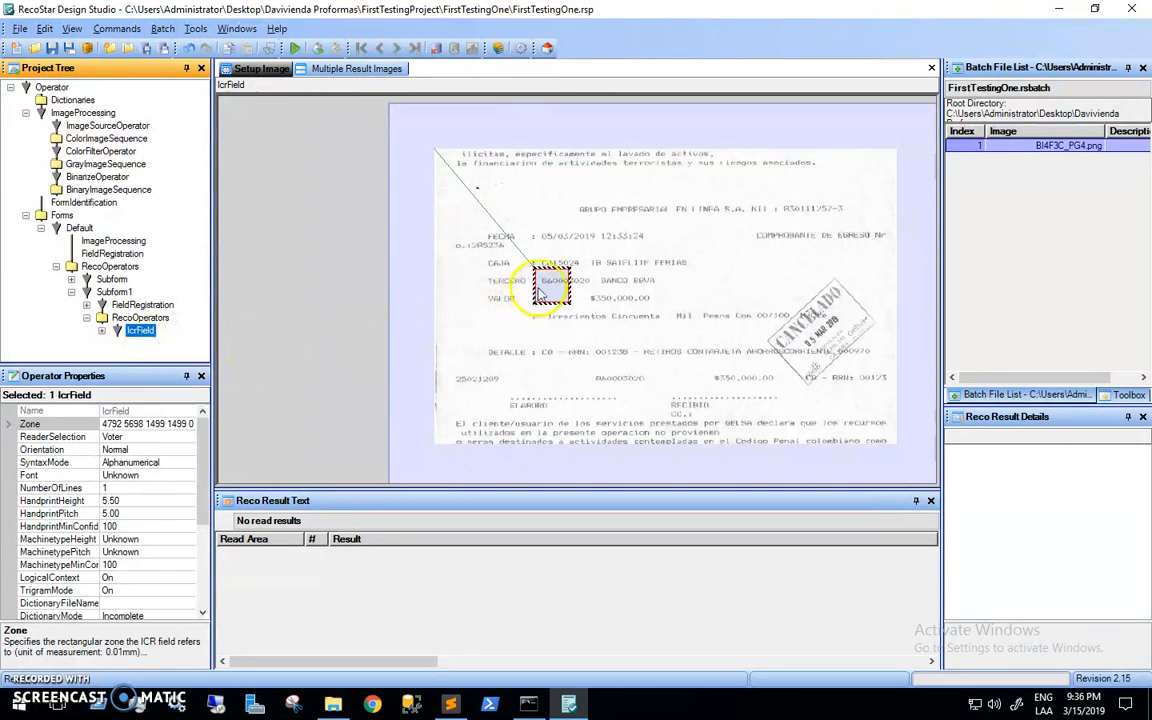
pyautogui.moveTo(551, 289); pyautogui.dragTo(661, 308)
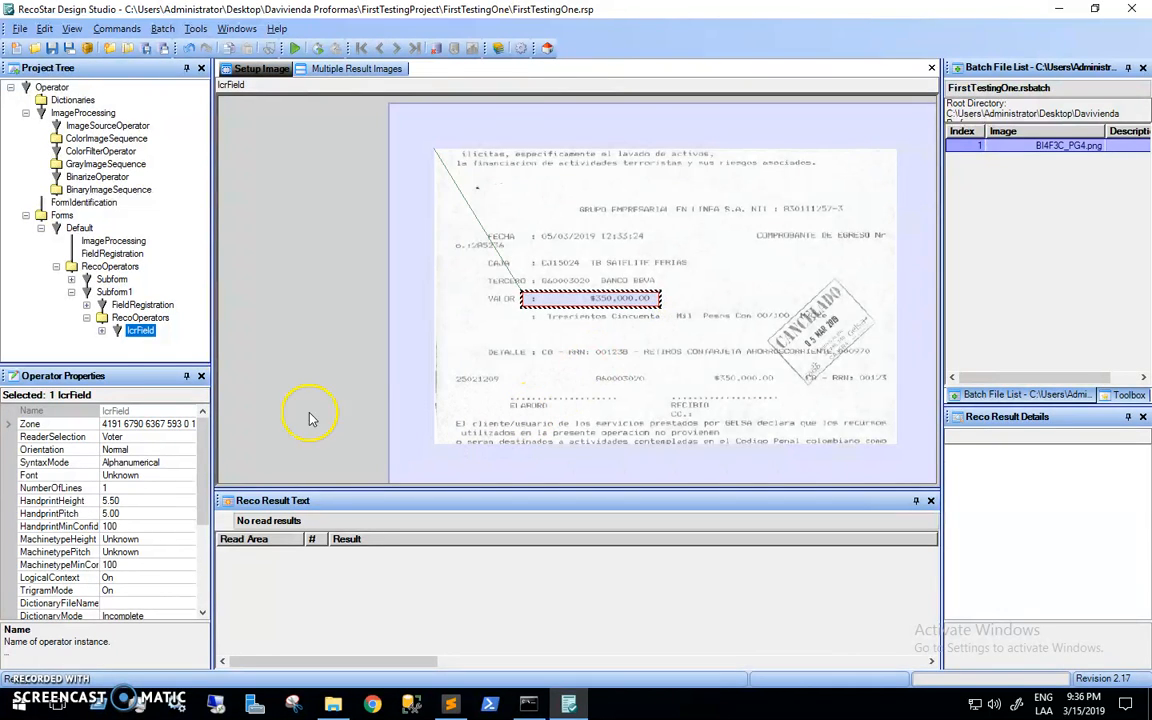
pyautogui.click(295, 47)
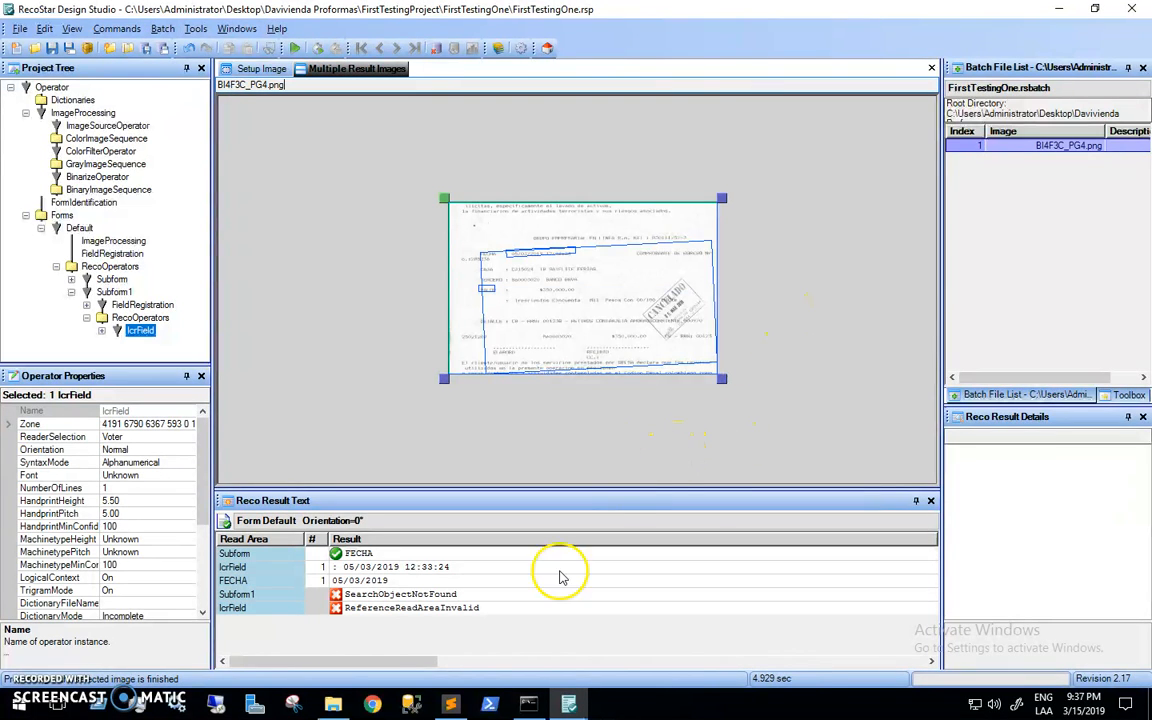
# Compare the search field and IcrField settings and zones of Subform and Subform1 on the setup image
pyautogui.click(149, 329)
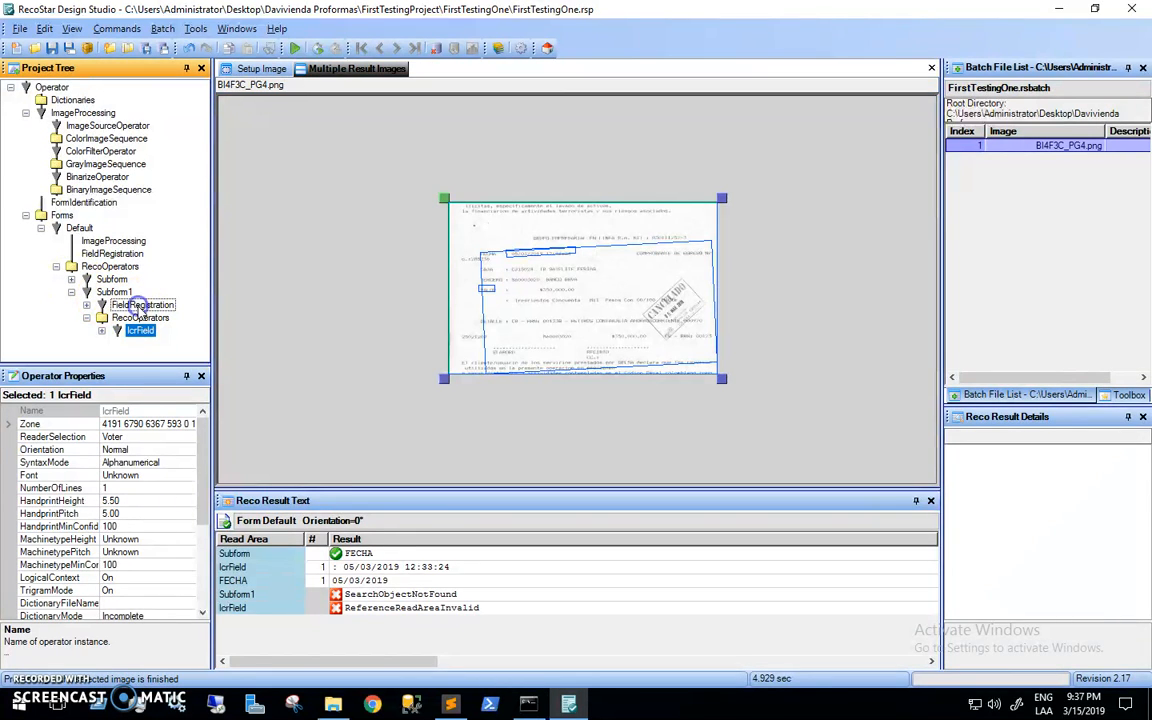
pyautogui.click(141, 305)
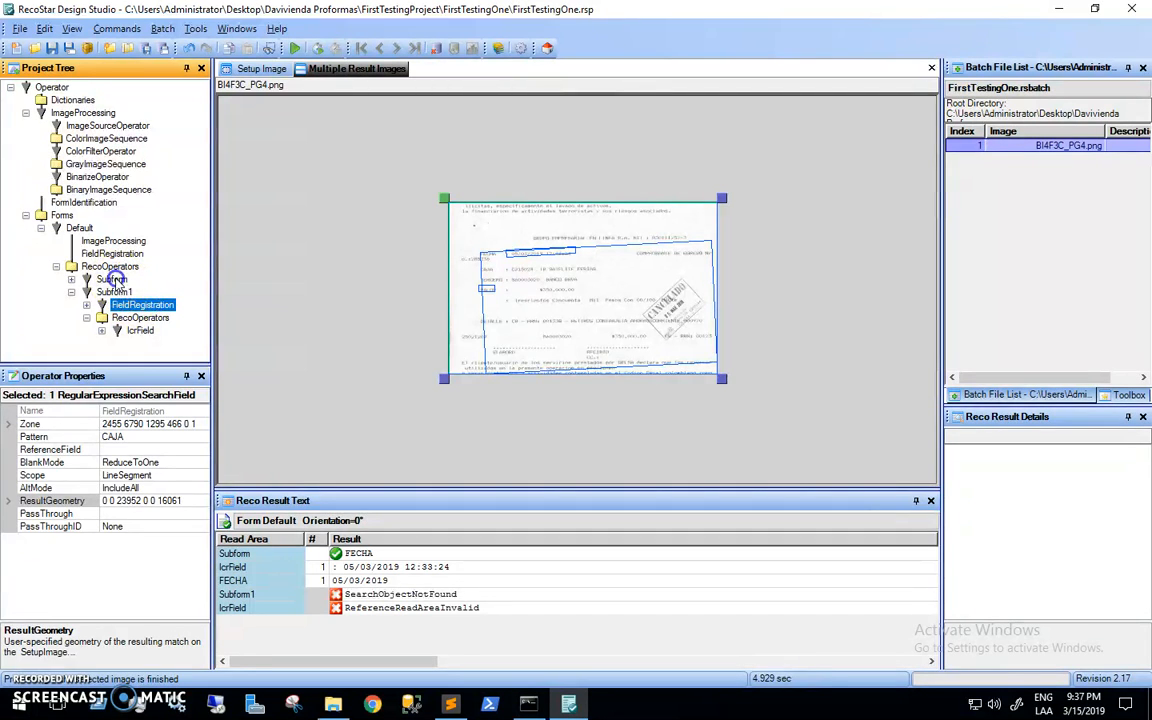
pyautogui.click(112, 280)
pyautogui.click(71, 280)
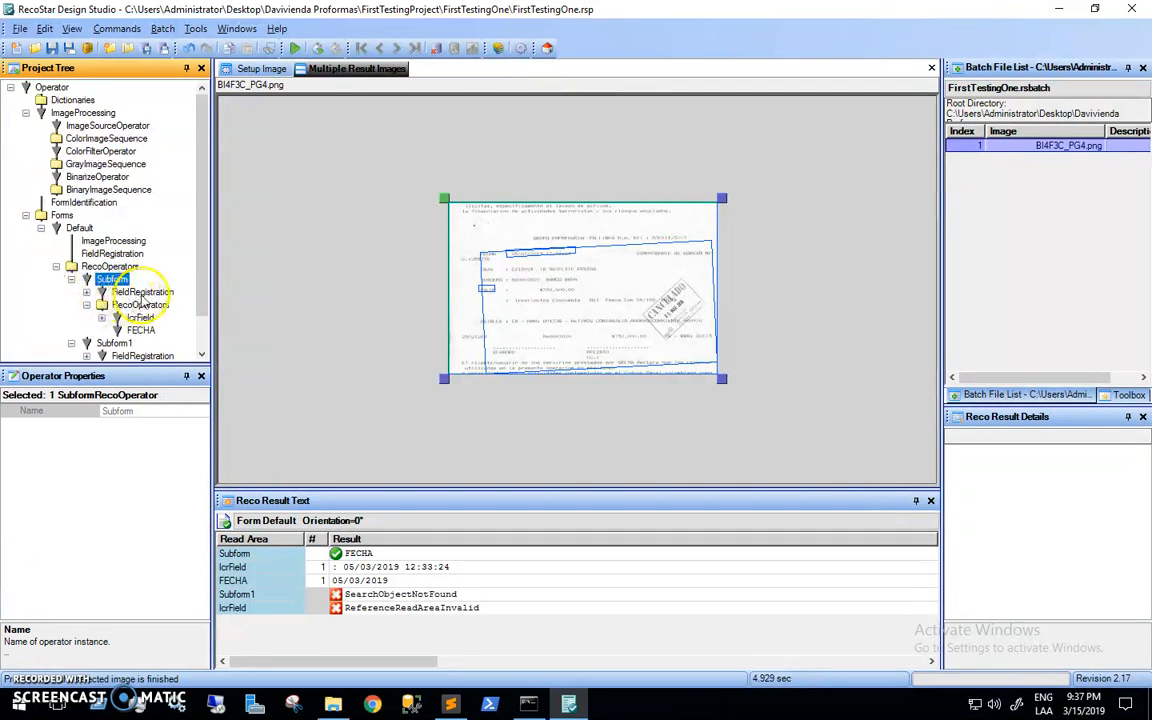
pyautogui.click(142, 291)
pyautogui.click(260, 68)
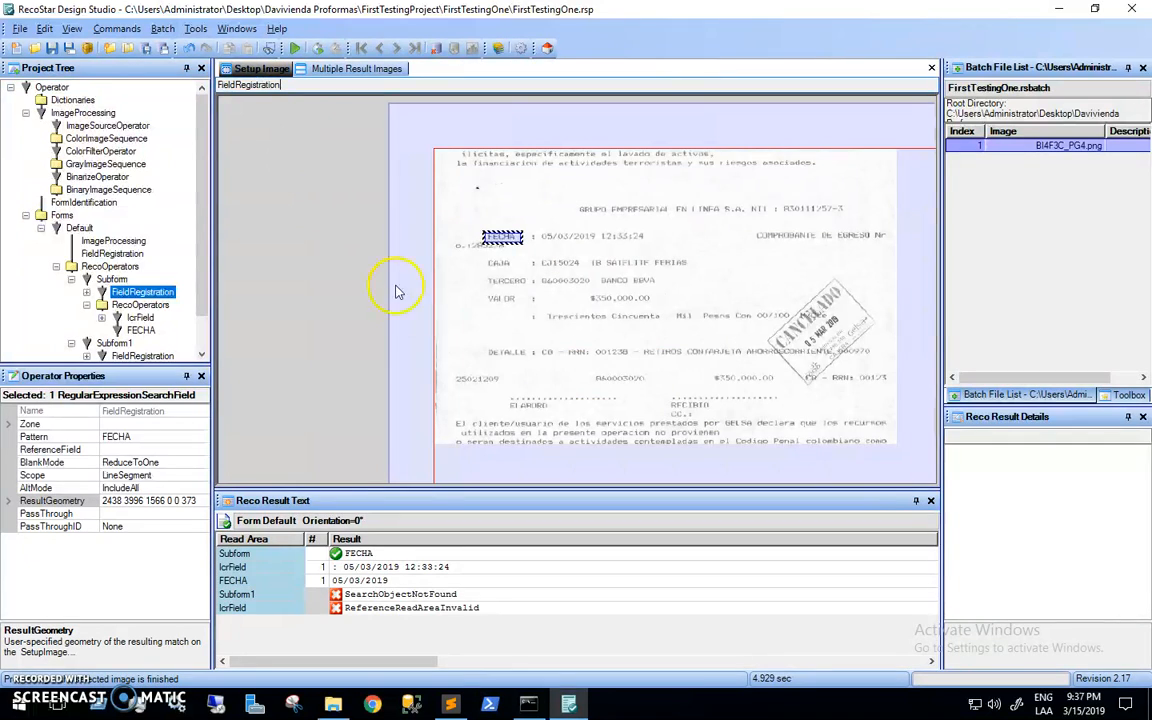
pyautogui.click(138, 318)
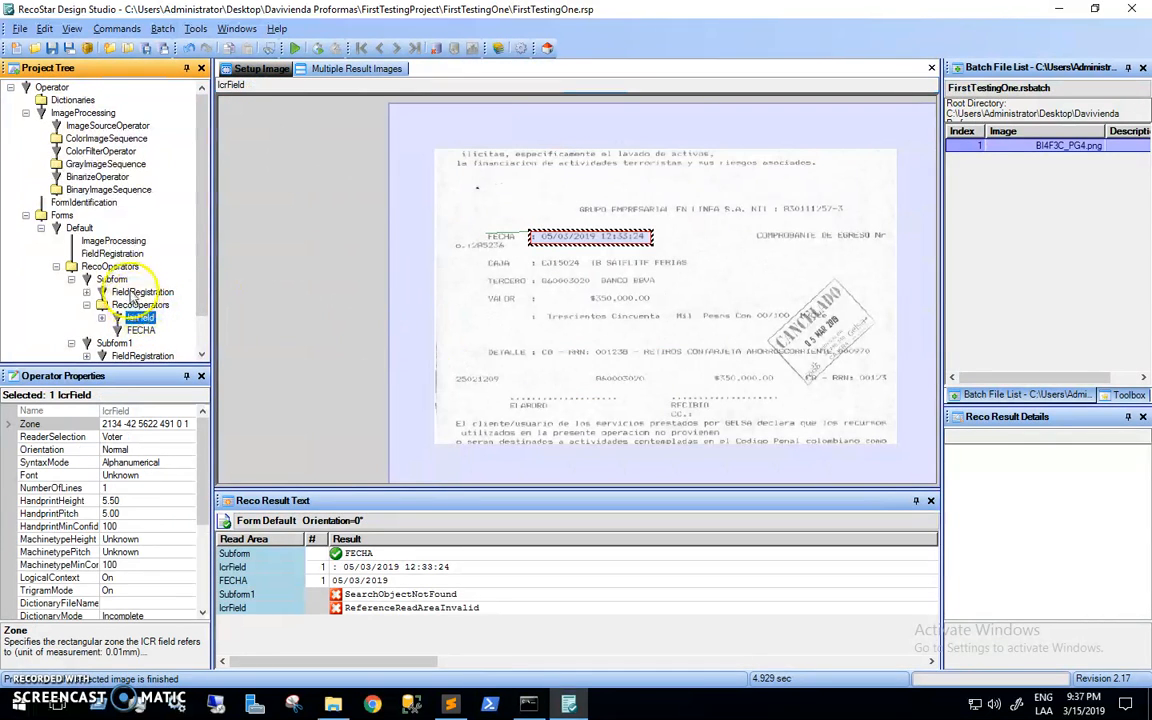
pyautogui.click(128, 291)
pyautogui.click(140, 318)
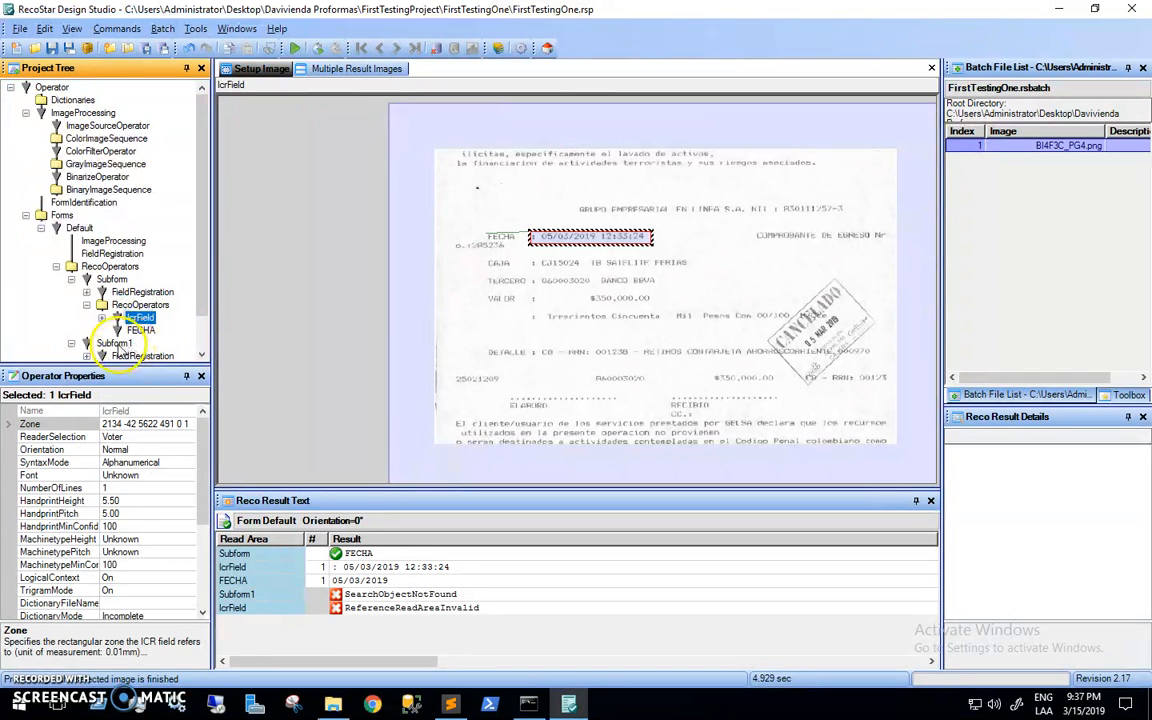
pyautogui.click(114, 343)
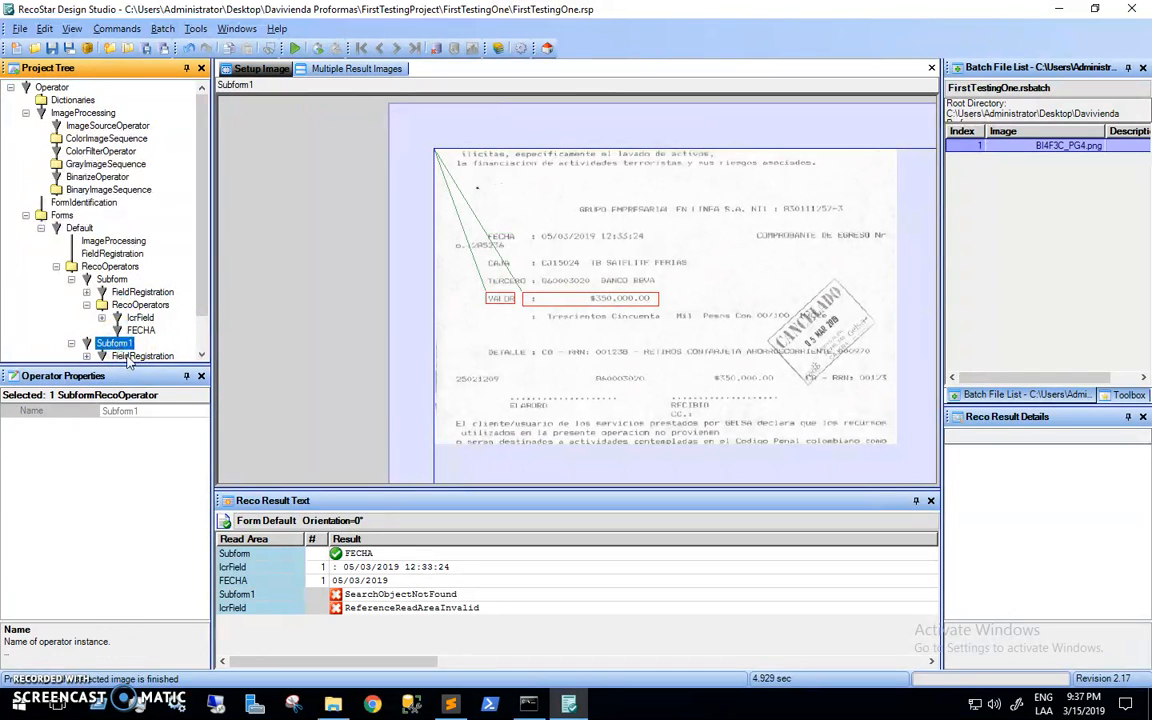
pyautogui.click(129, 358)
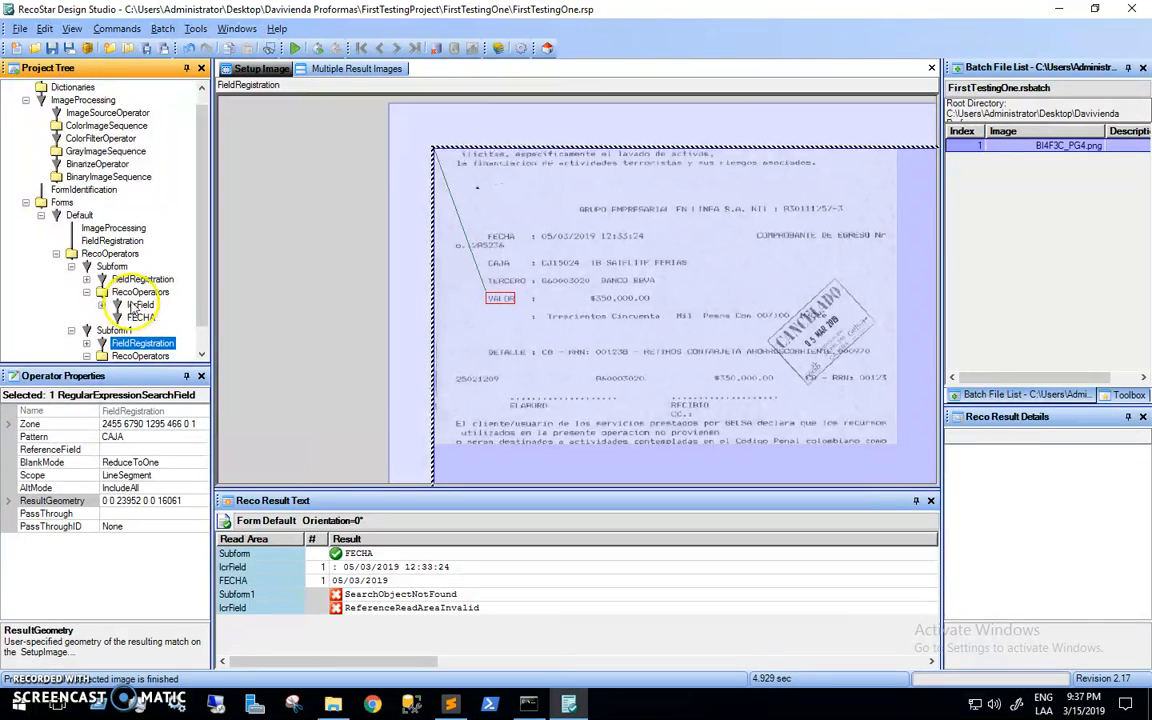
pyautogui.click(136, 281)
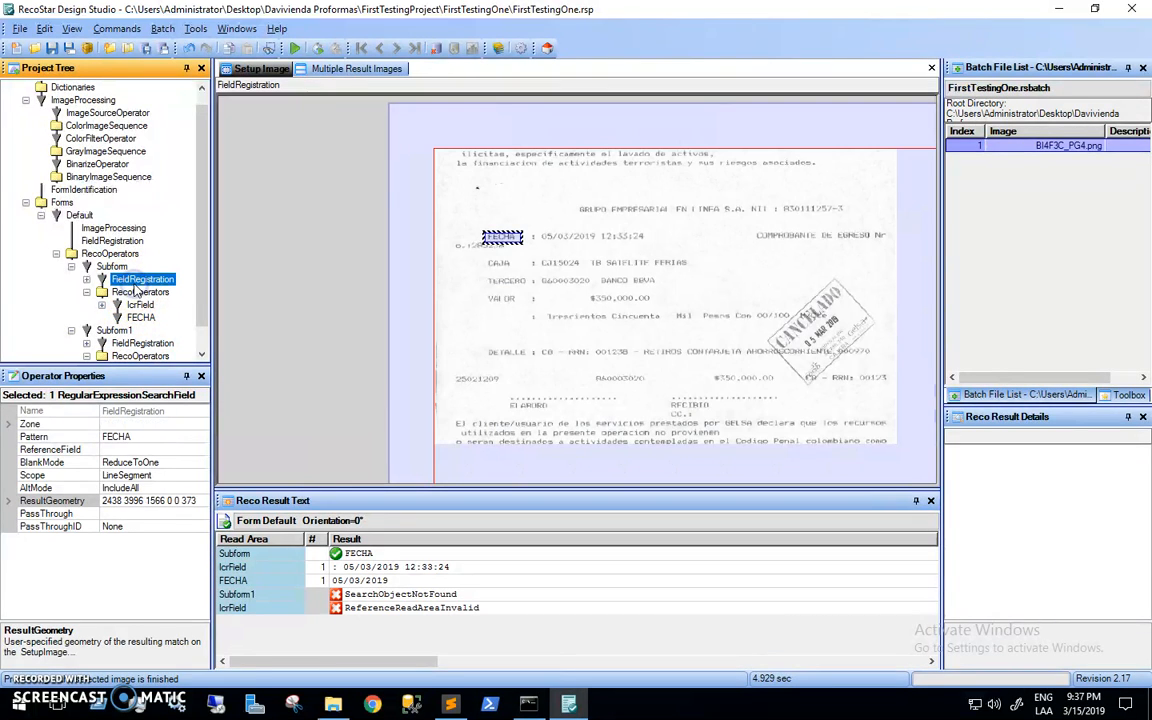
pyautogui.click(141, 344)
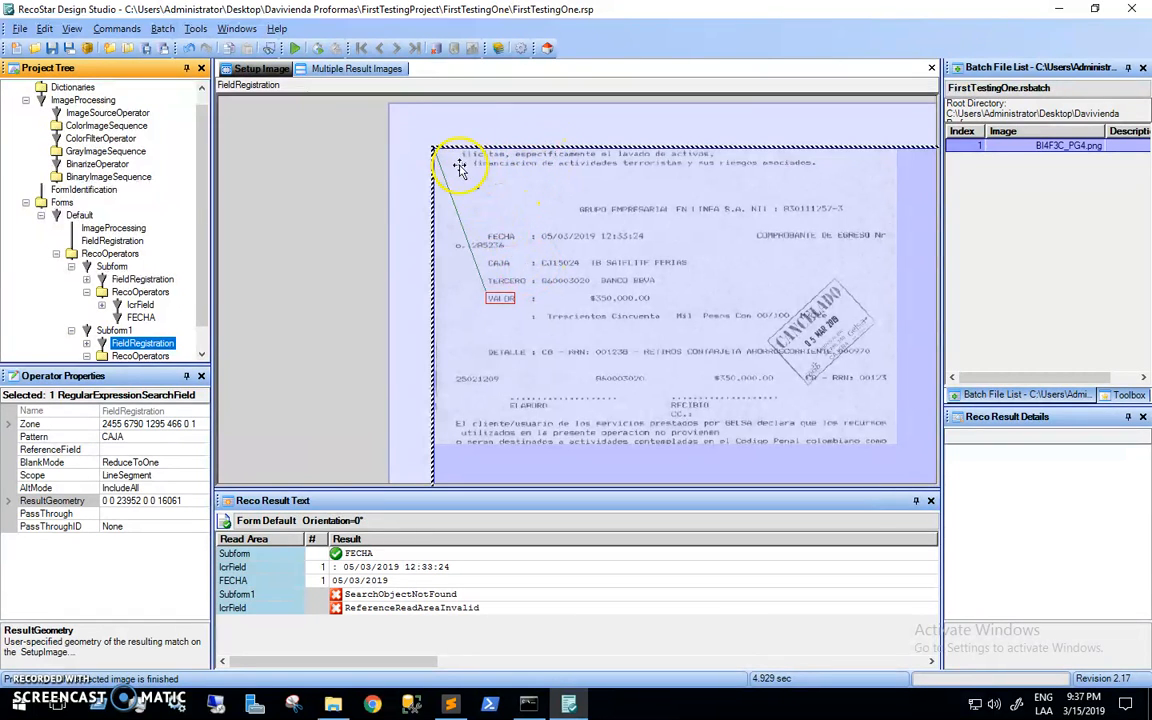
# Shrink the result geometry of Subform1's FieldRegistration to about 1482 by 533 units and fit it around the VALOR label
pyautogui.scroll(-1, 200, 305)
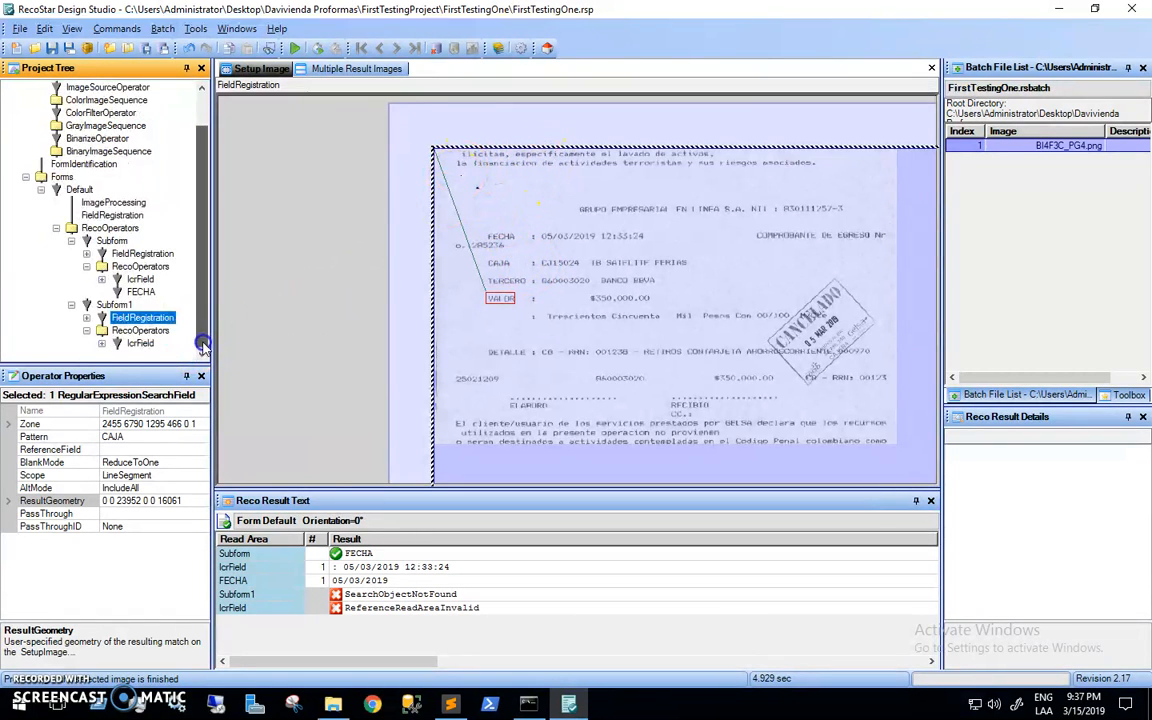
pyautogui.click(141, 345)
pyautogui.click(141, 317)
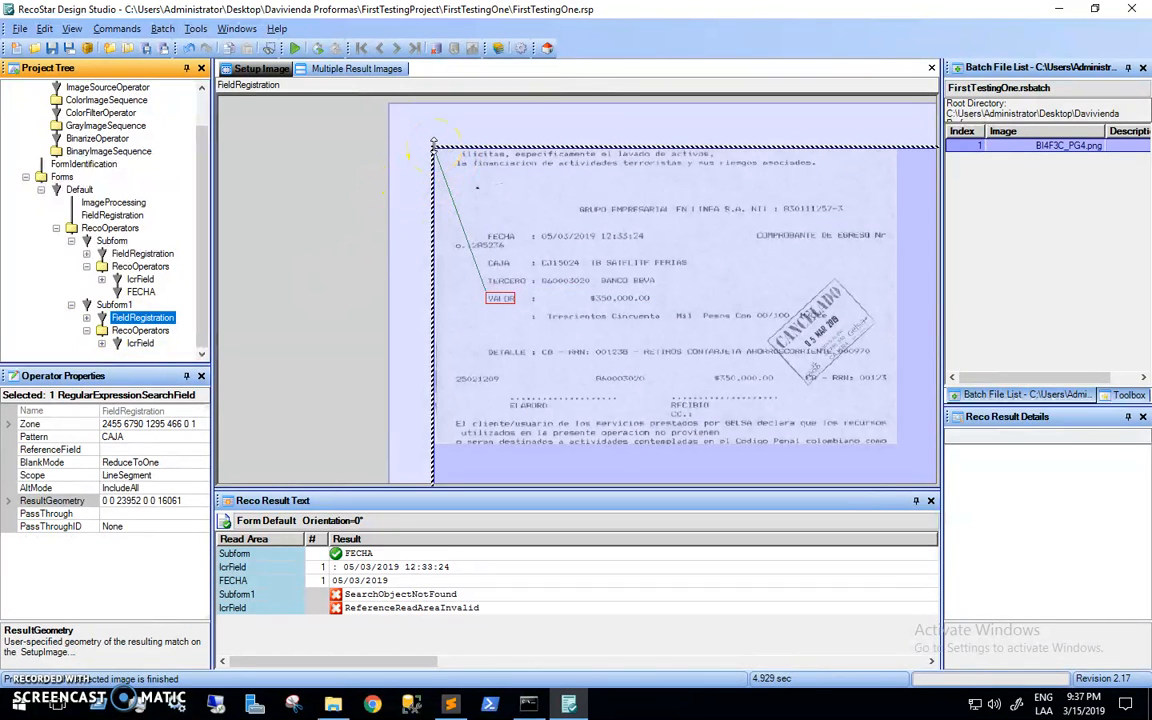
pyautogui.moveTo(432, 148); pyautogui.dragTo(484, 291)
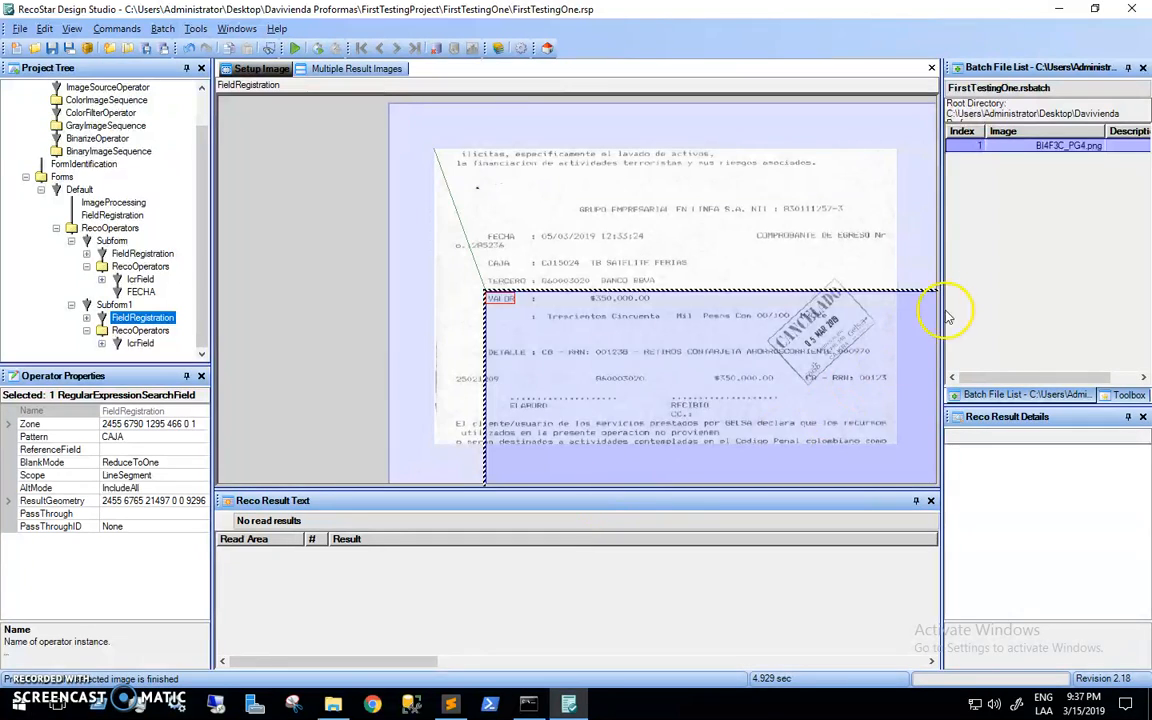
pyautogui.moveTo(588, 413); pyautogui.dragTo(495, 278)
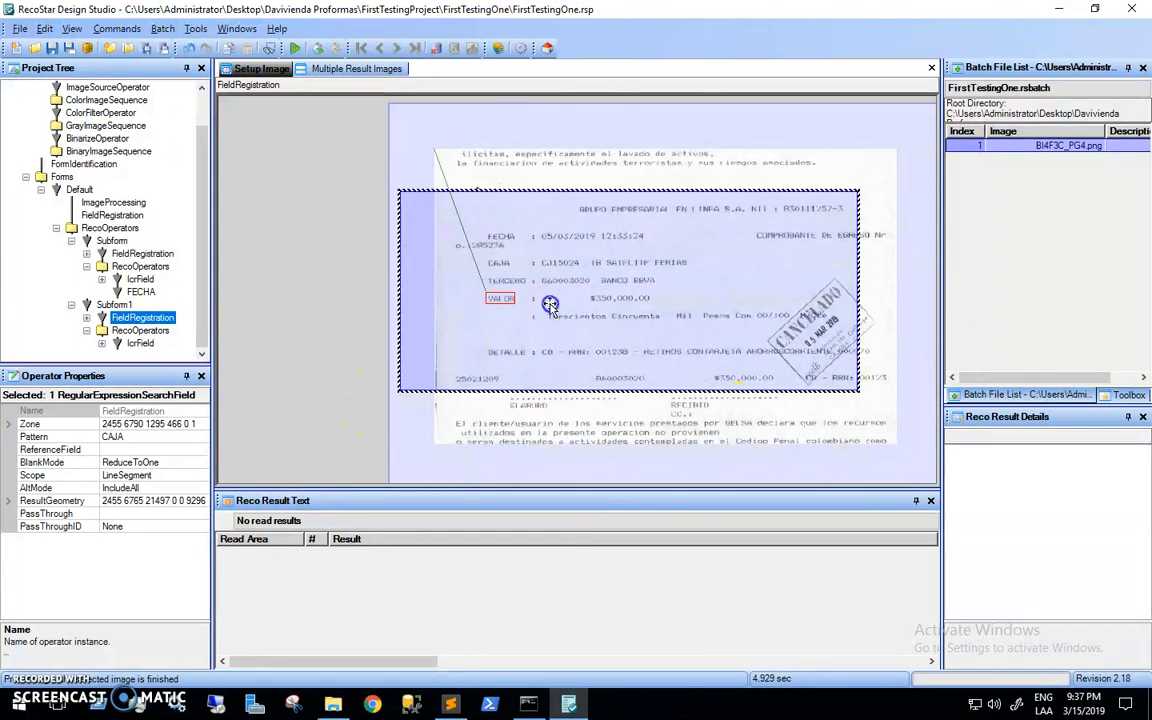
pyautogui.moveTo(448, 219); pyautogui.dragTo(501, 302)
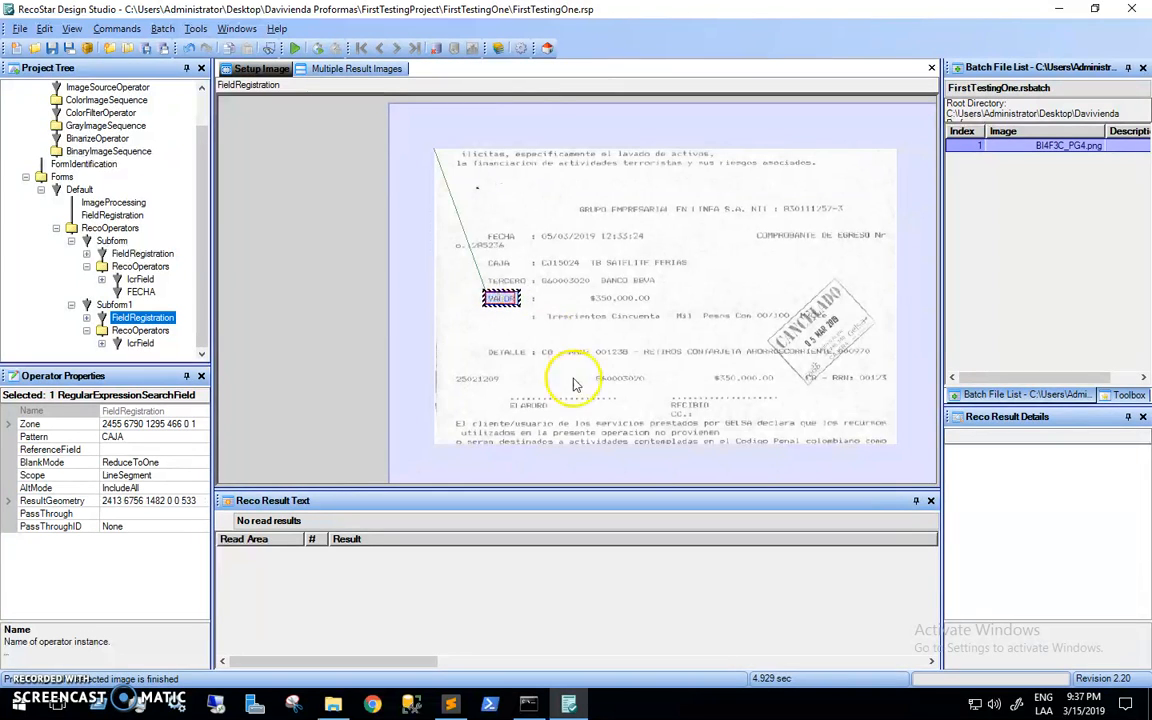
# Shift Subform1's IcrField zone clear of the VALOR label, widen it to about 6782 by 593 units, and run recognition
pyautogui.click(140, 344)
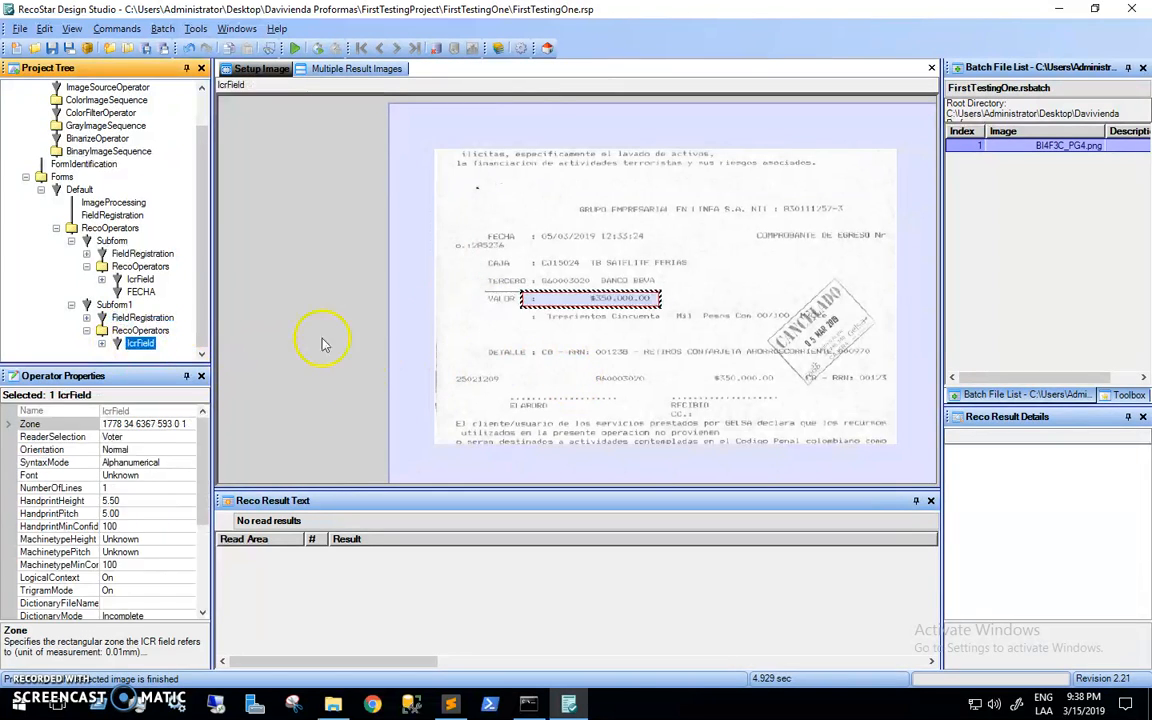
pyautogui.moveTo(540, 300); pyautogui.dragTo(568, 298)
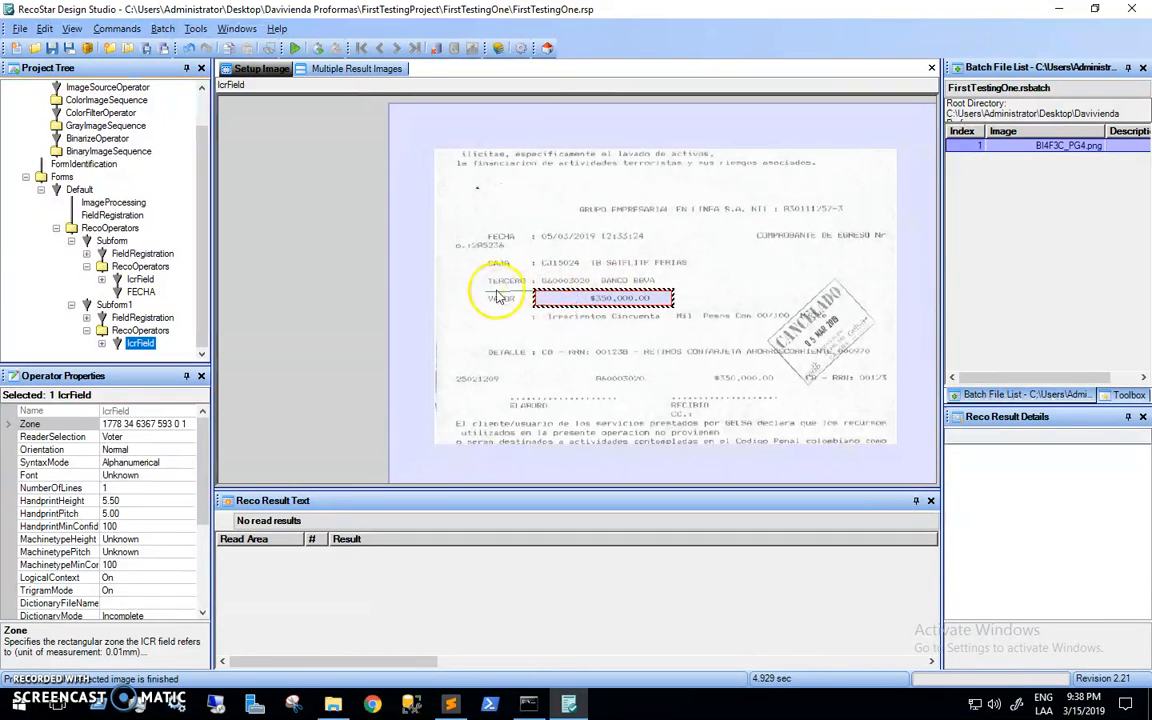
pyautogui.moveTo(676, 293); pyautogui.dragTo(683, 294)
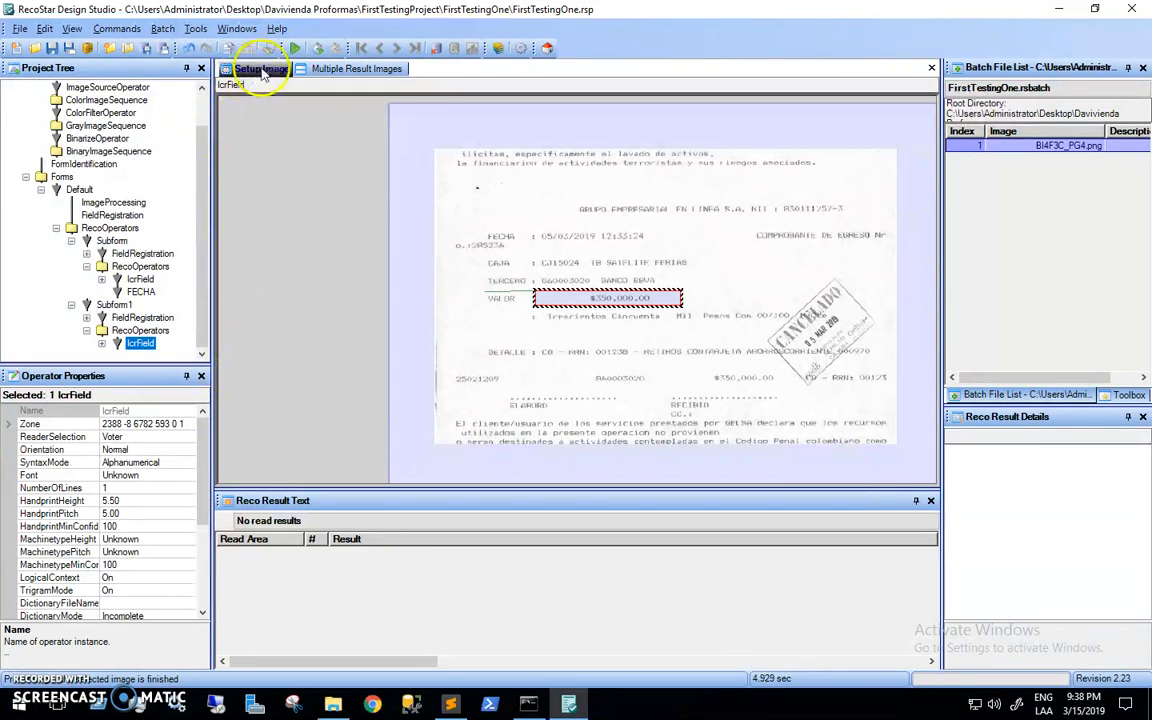
pyautogui.click(71, 242)
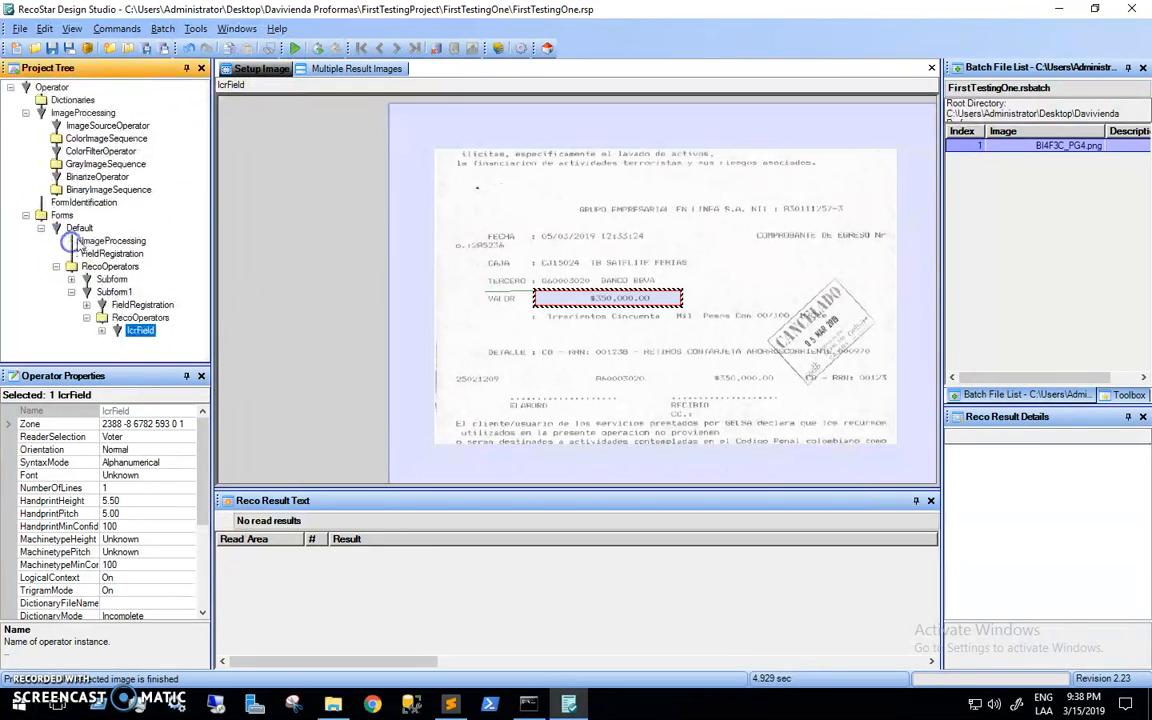
pyautogui.click(296, 49)
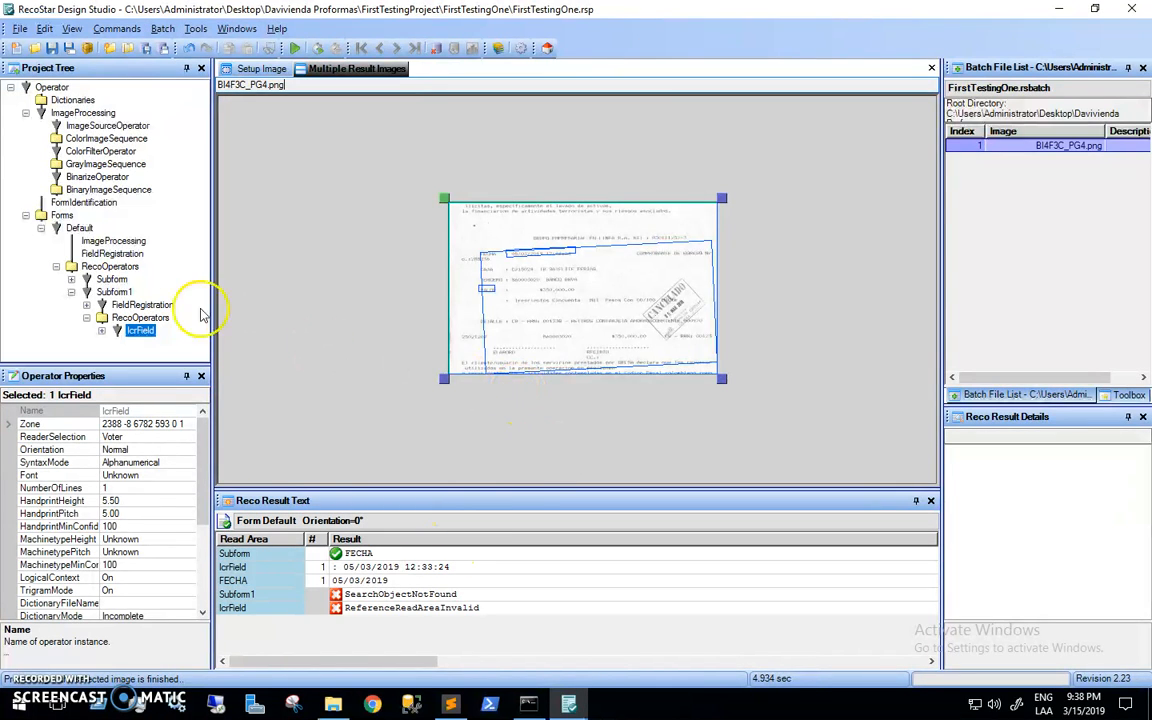
# Move the FieldRegistration's result geometry off the VALOR label and enlarge its search zone over the whole document, about 22064 by 14249 units
pyautogui.click(138, 304)
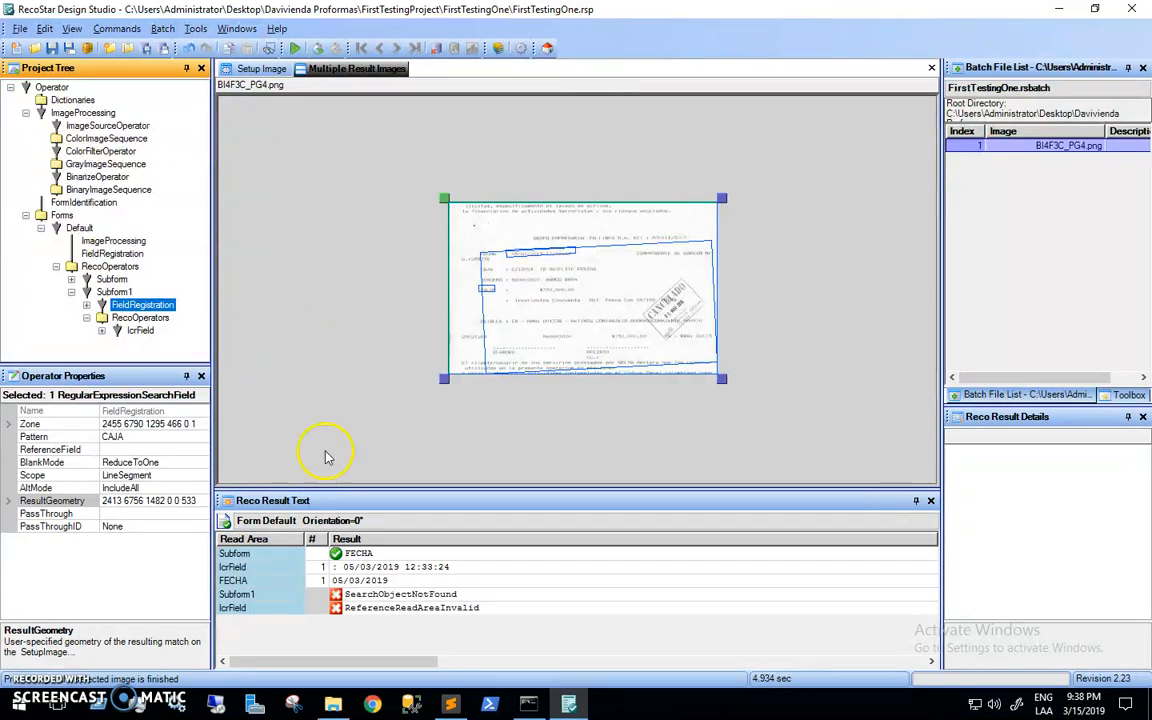
pyautogui.click(145, 307)
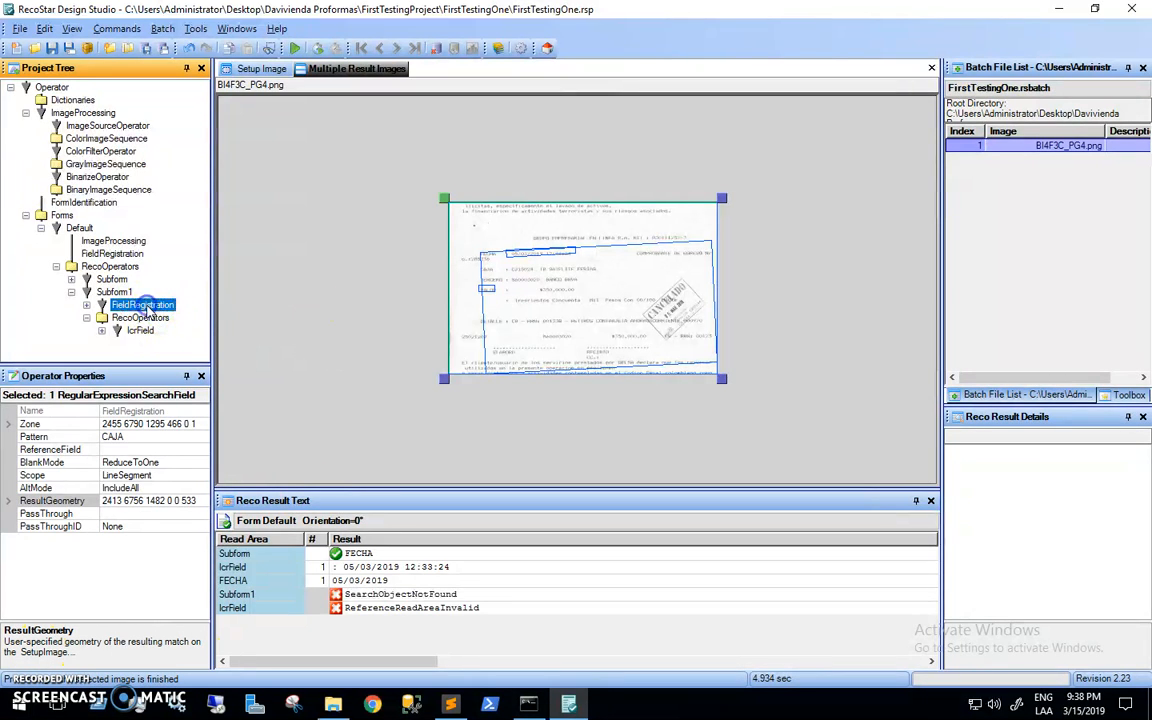
pyautogui.click(255, 69)
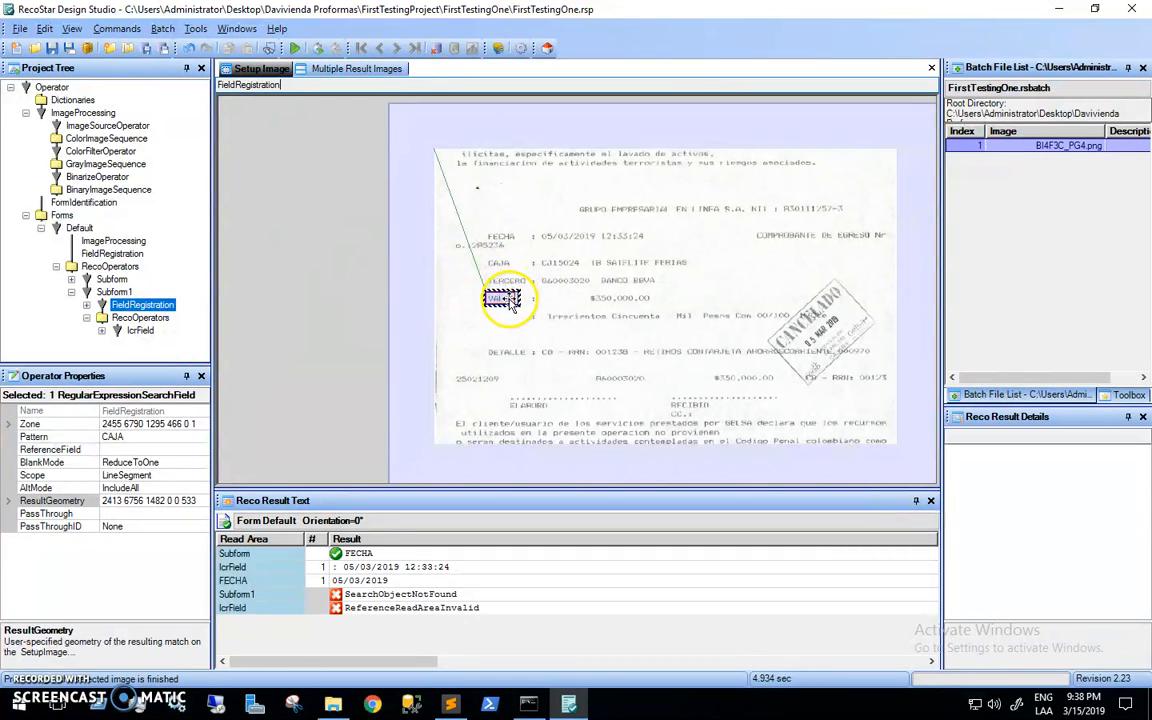
pyautogui.moveTo(505, 303)
pyautogui.mouseDown()
pyautogui.moveTo(548, 252)
pyautogui.moveTo(504, 250)
pyautogui.mouseUp()
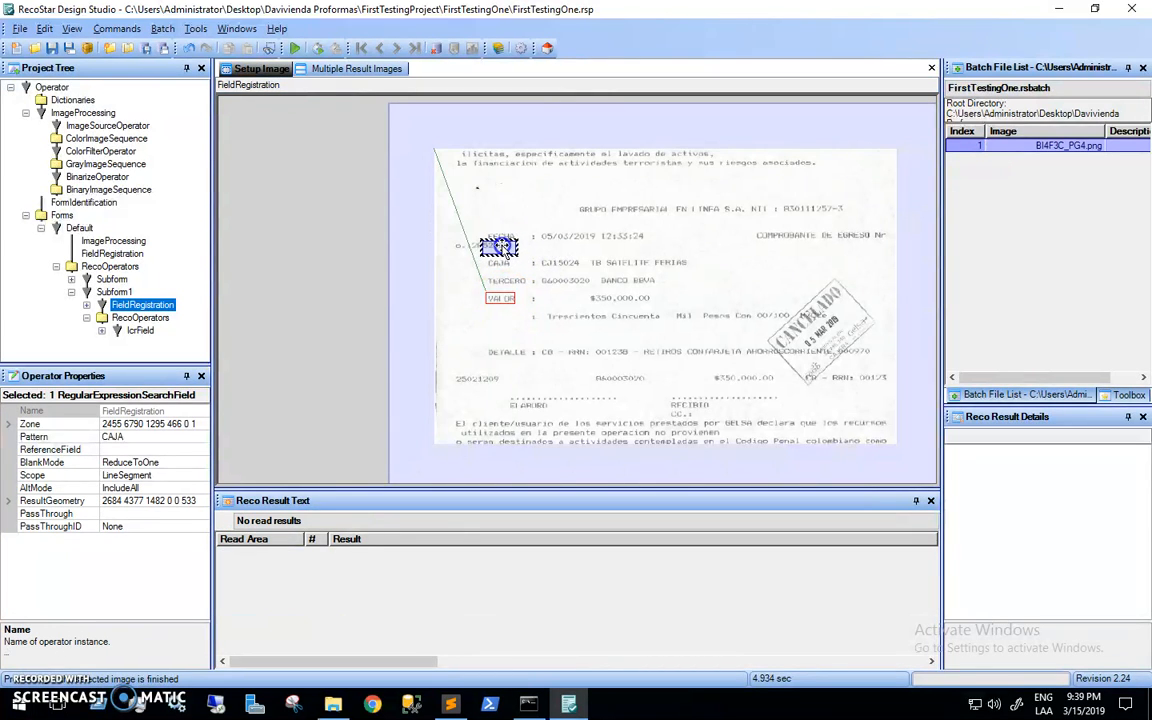
pyautogui.click(151, 310)
pyautogui.moveTo(499, 247)
pyautogui.mouseDown()
pyautogui.moveTo(470, 290)
pyautogui.moveTo(478, 302)
pyautogui.moveTo(463, 304)
pyautogui.moveTo(493, 302)
pyautogui.moveTo(450, 160)
pyautogui.moveTo(498, 248)
pyautogui.moveTo(764, 427)
pyautogui.moveTo(905, 455)
pyautogui.mouseUp()
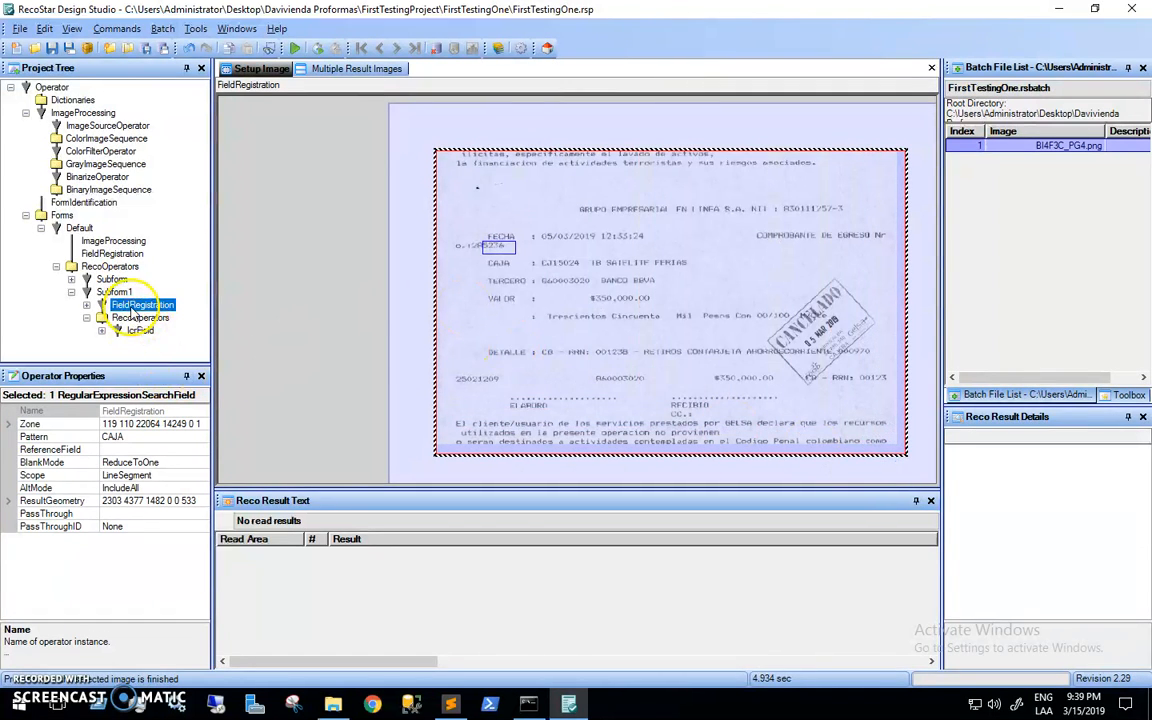
# Place the FieldRegistration's result geometry back around the VALOR label, check the IcrField's zone, and run recognition on the selected image
pyautogui.click(62, 424)
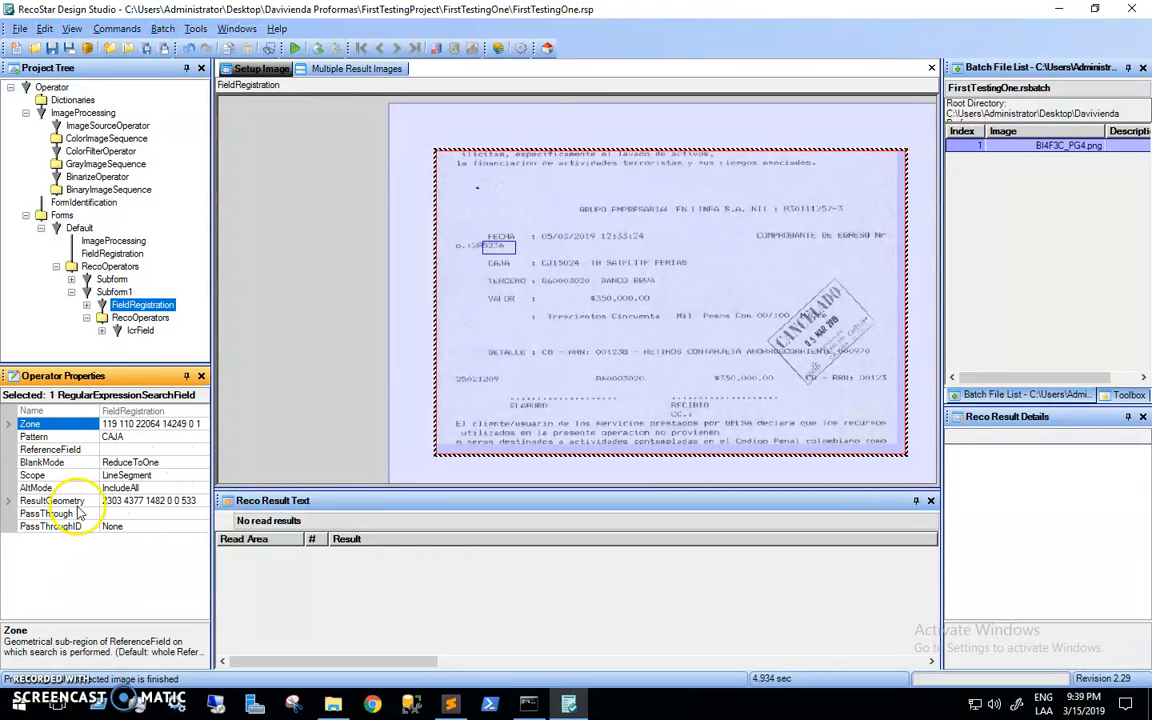
pyautogui.click(52, 500)
pyautogui.moveTo(502, 256); pyautogui.dragTo(508, 306)
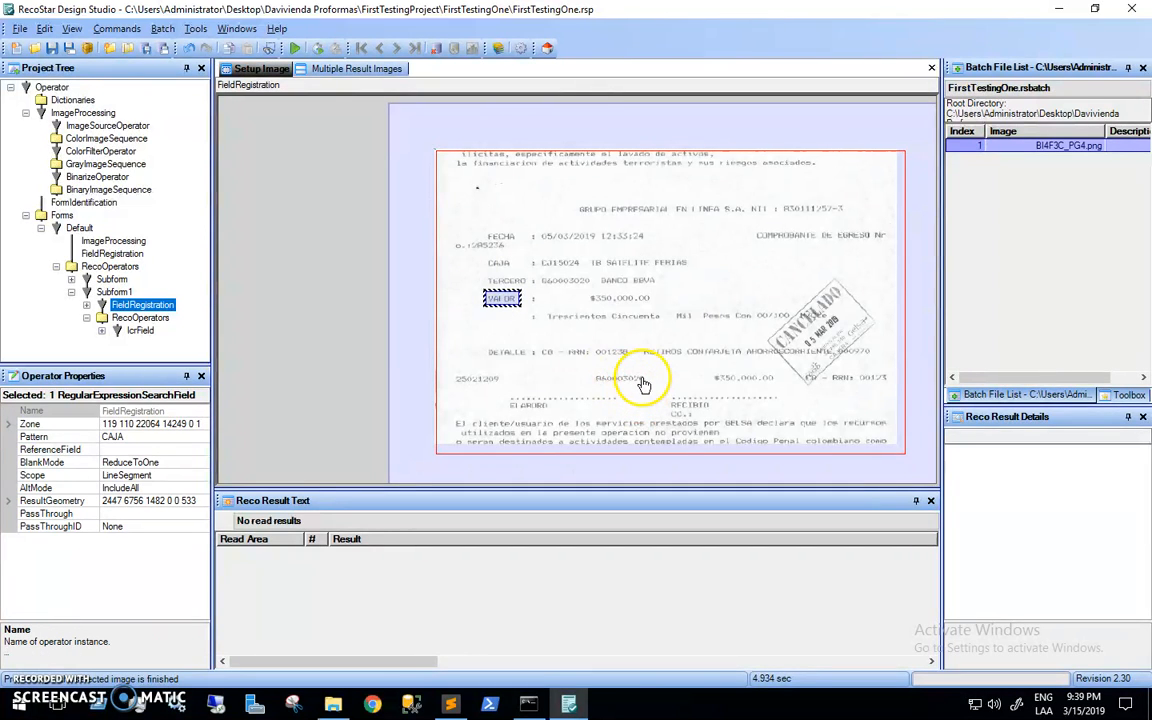
pyautogui.click(141, 330)
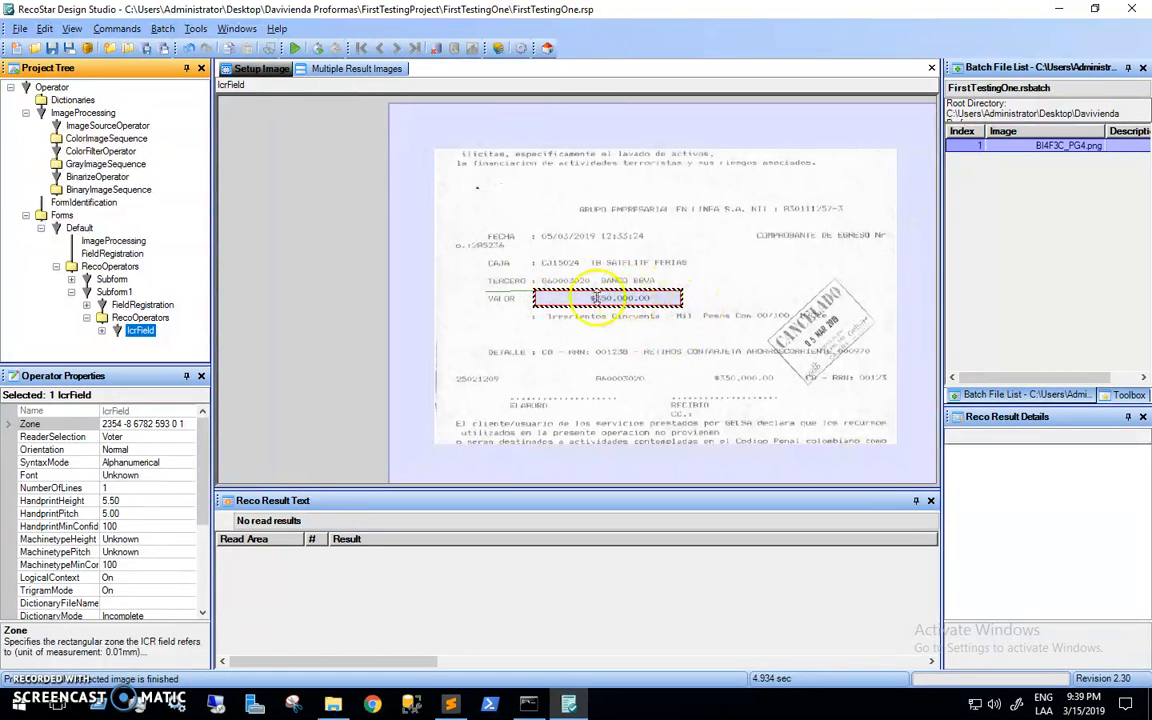
pyautogui.click(296, 47)
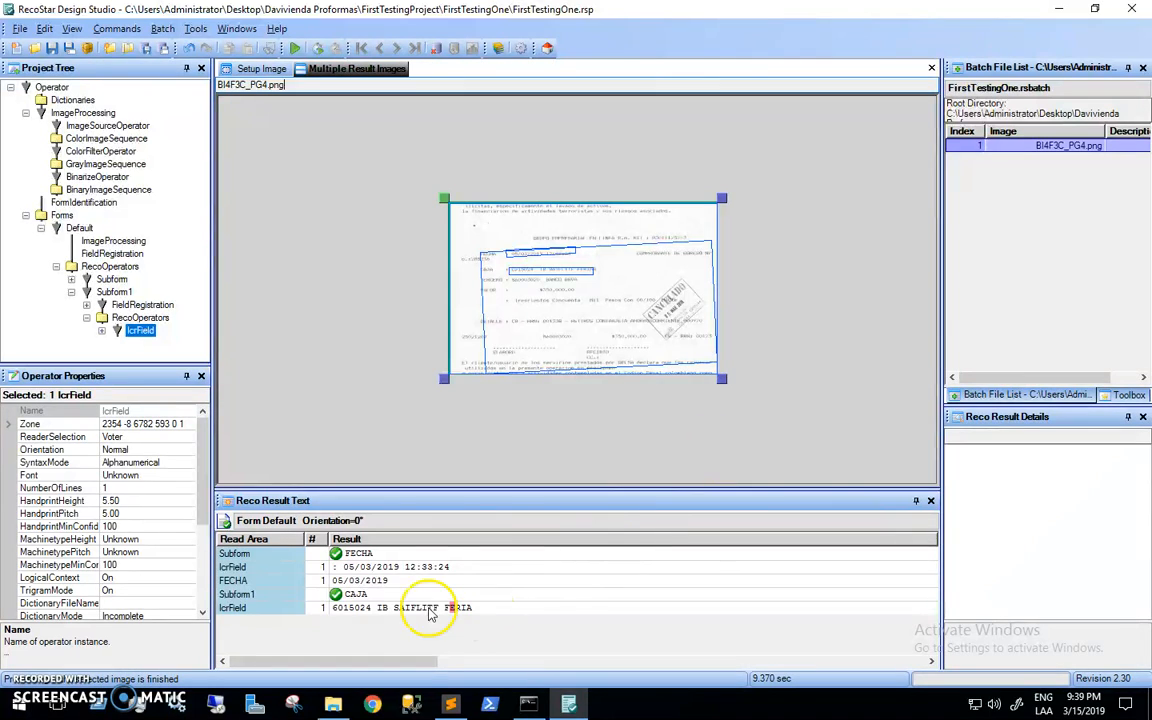
# Examine where Subform1's search match and IcrField reading lie on the result image
pyautogui.click(383, 599)
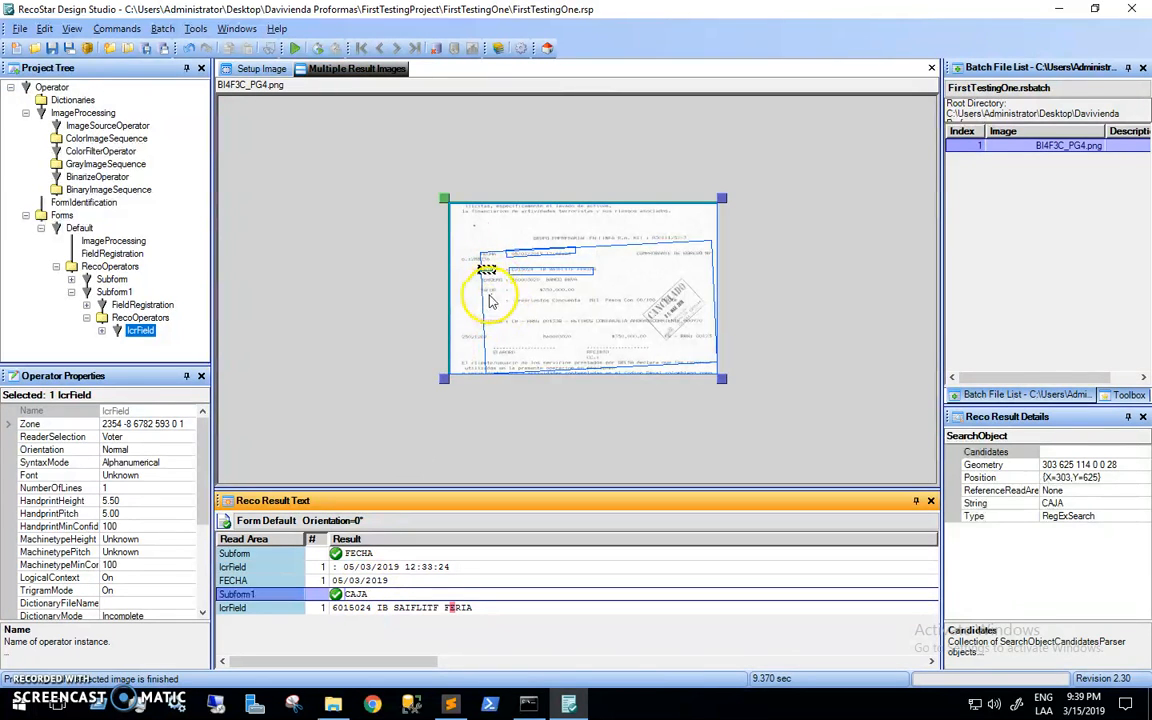
pyautogui.click(488, 298)
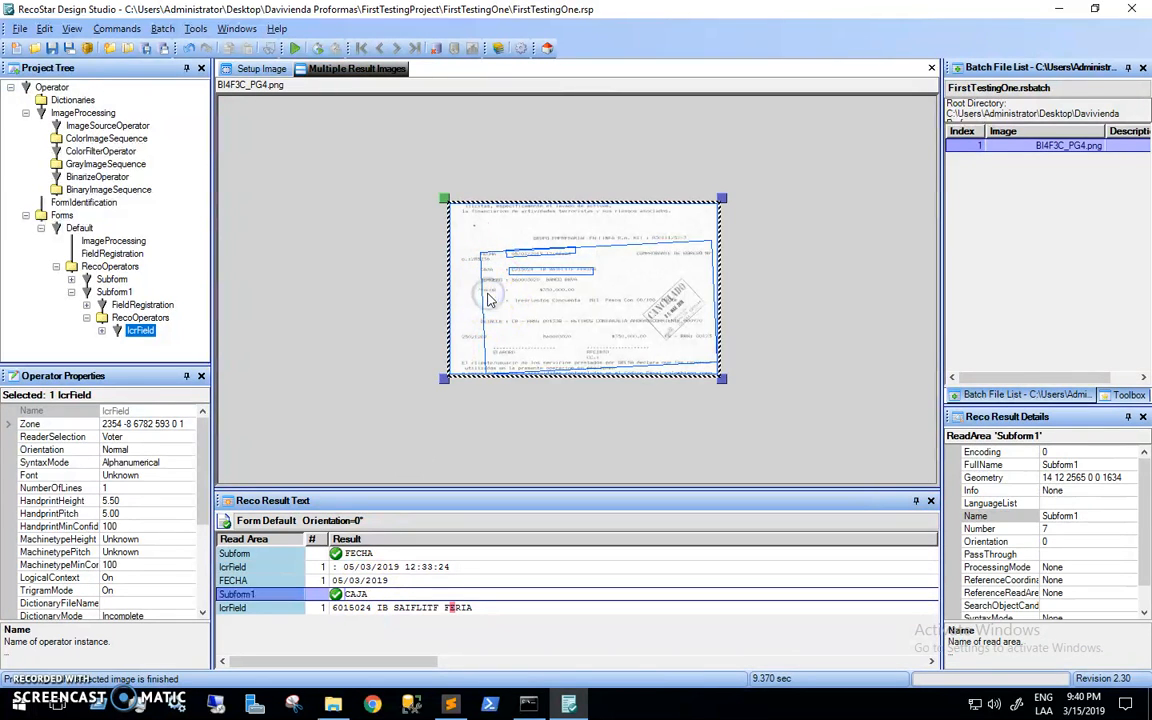
pyautogui.scroll(5, 488, 298)
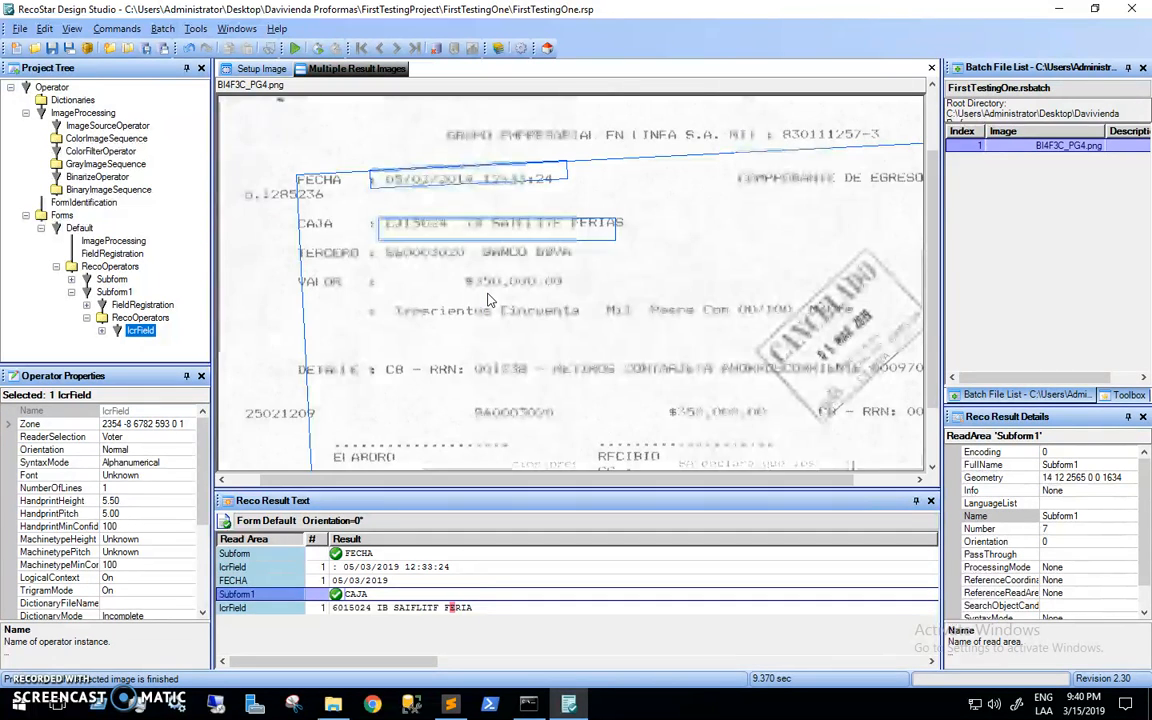
pyautogui.scroll(-2, 488, 298)
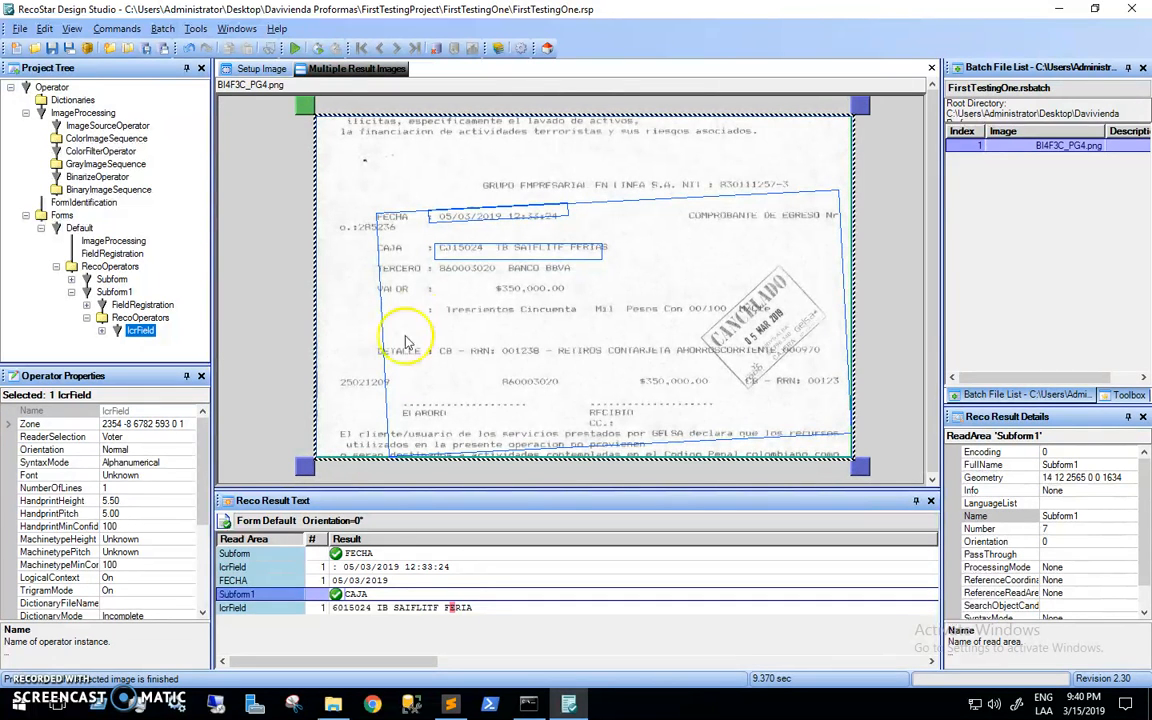
pyautogui.click(406, 301)
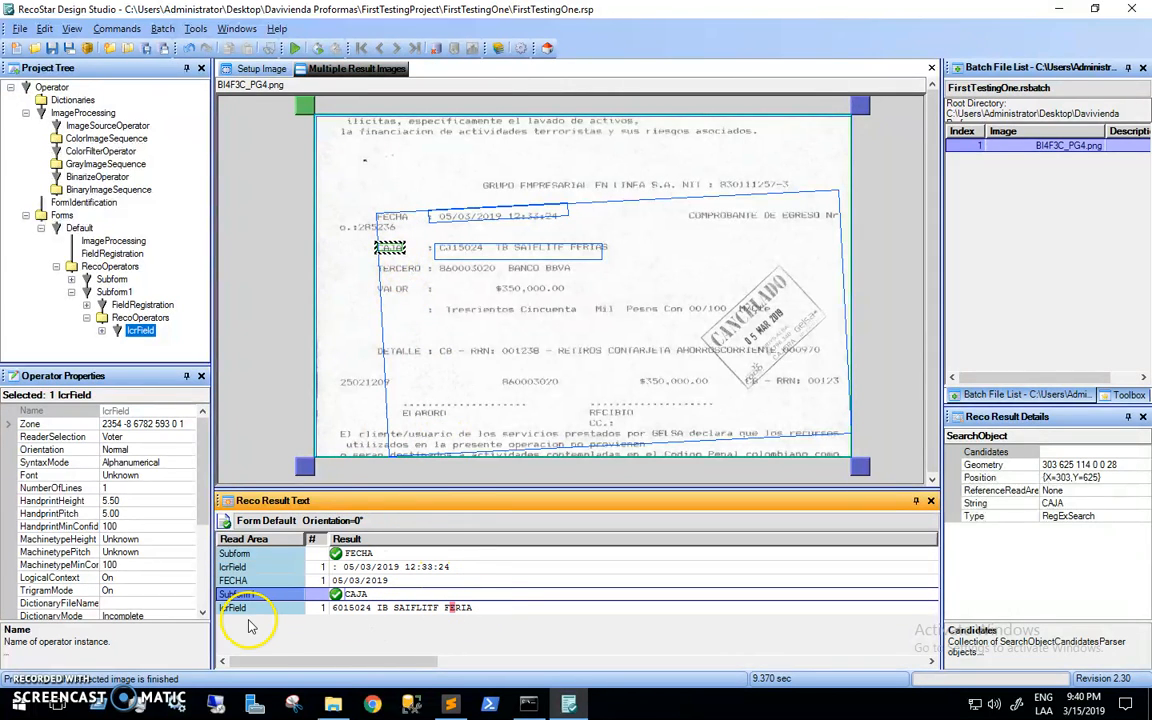
pyautogui.click(140, 331)
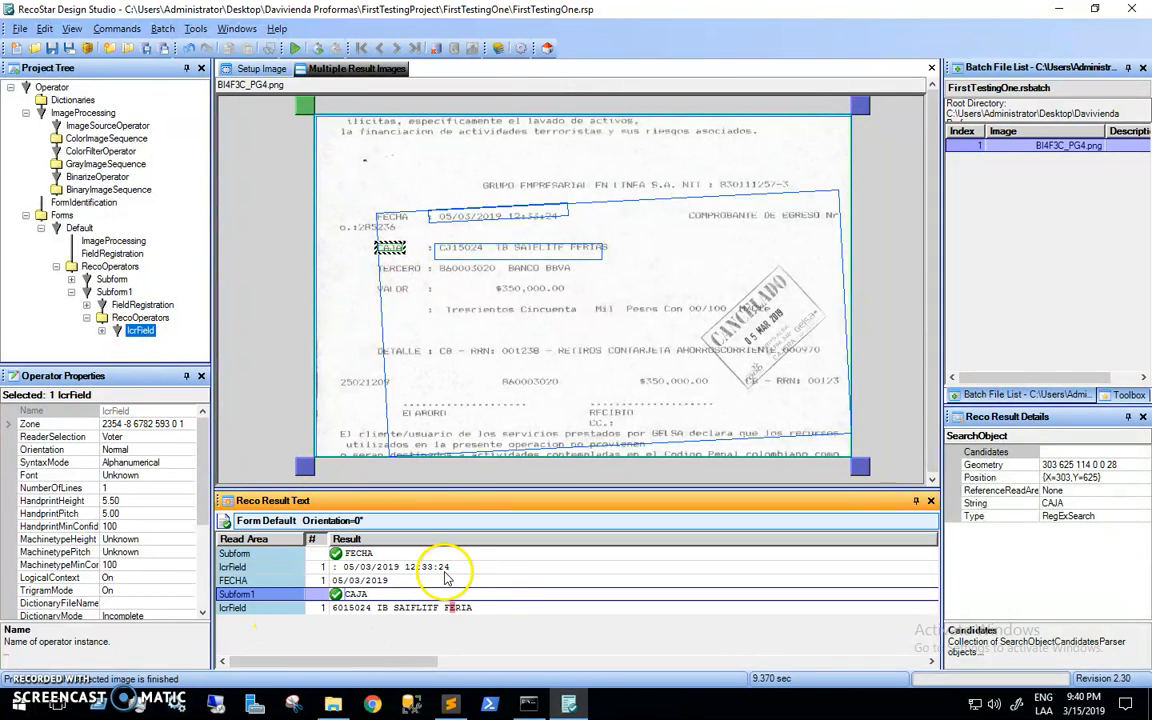
# Check where Subform1's IcrField reading lies on the result image and rename that IcrField as AFIELD
pyautogui.click(488, 608)
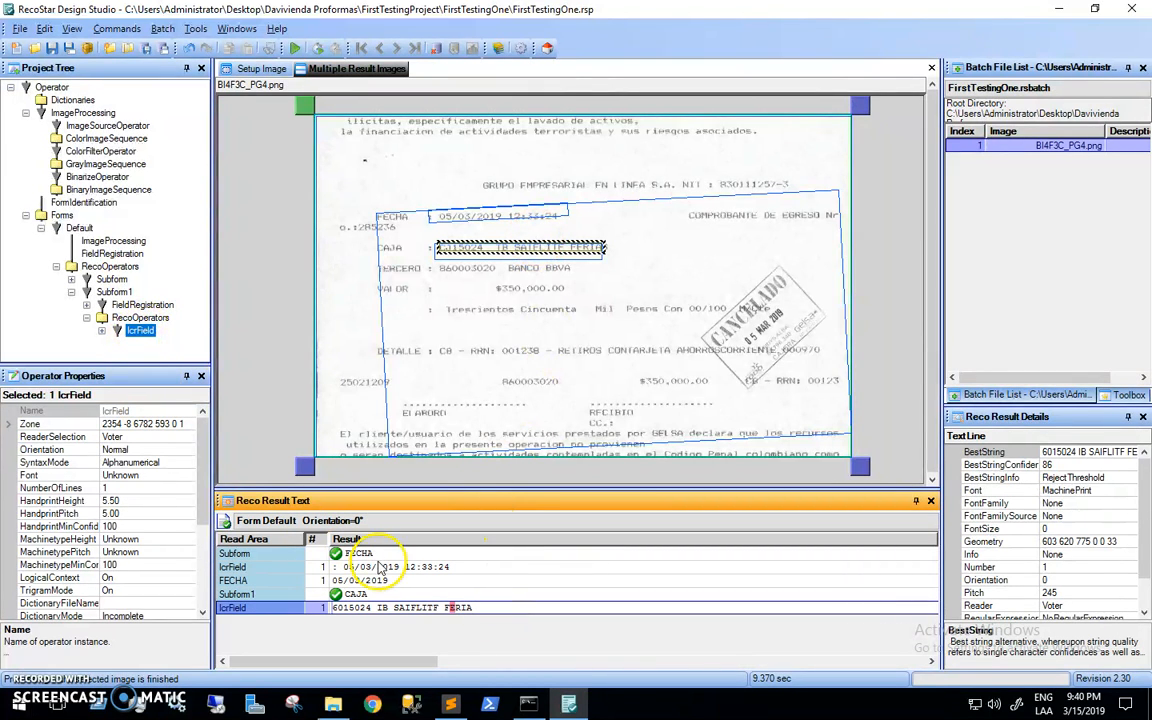
pyautogui.rightClick(137, 336)
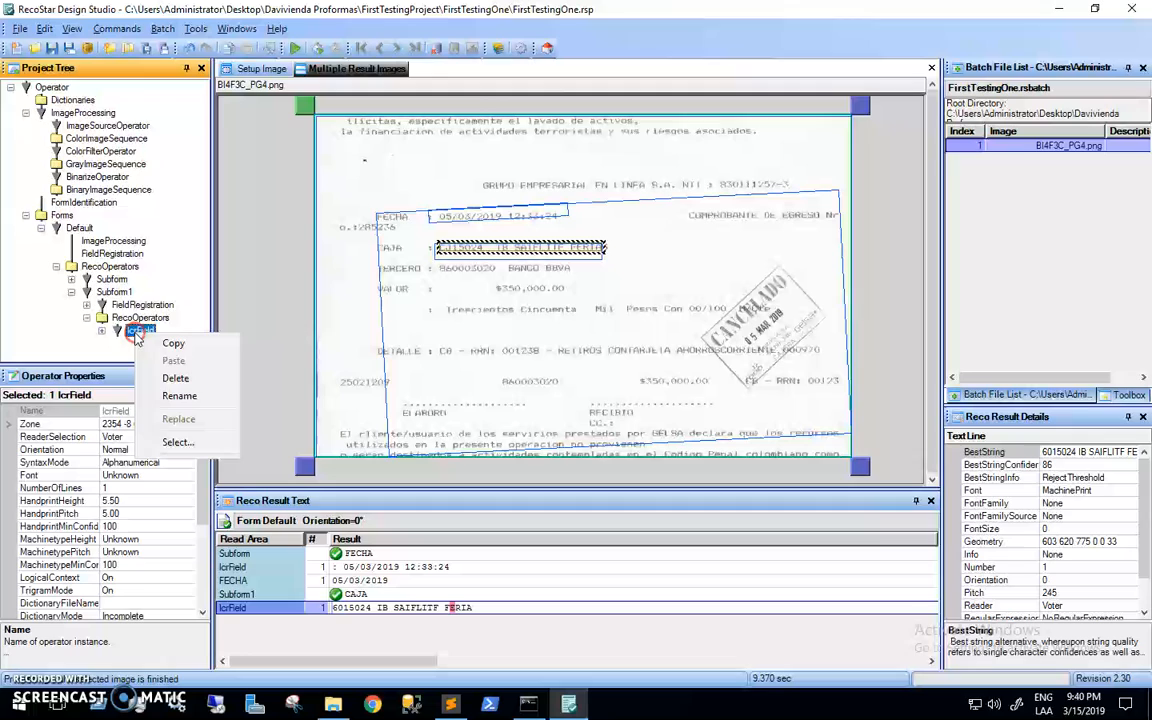
pyautogui.click(179, 396)
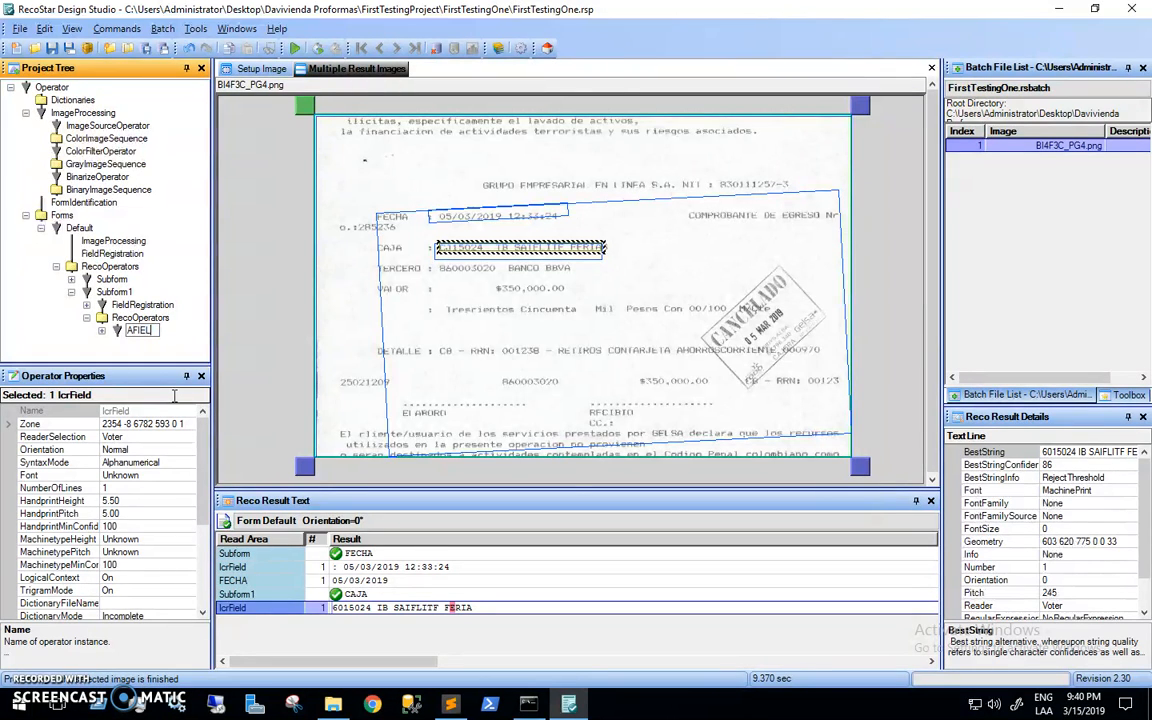
pyautogui.press('Return')
pyautogui.click(104, 336)
pyautogui.click(102, 331)
pyautogui.click(102, 331)
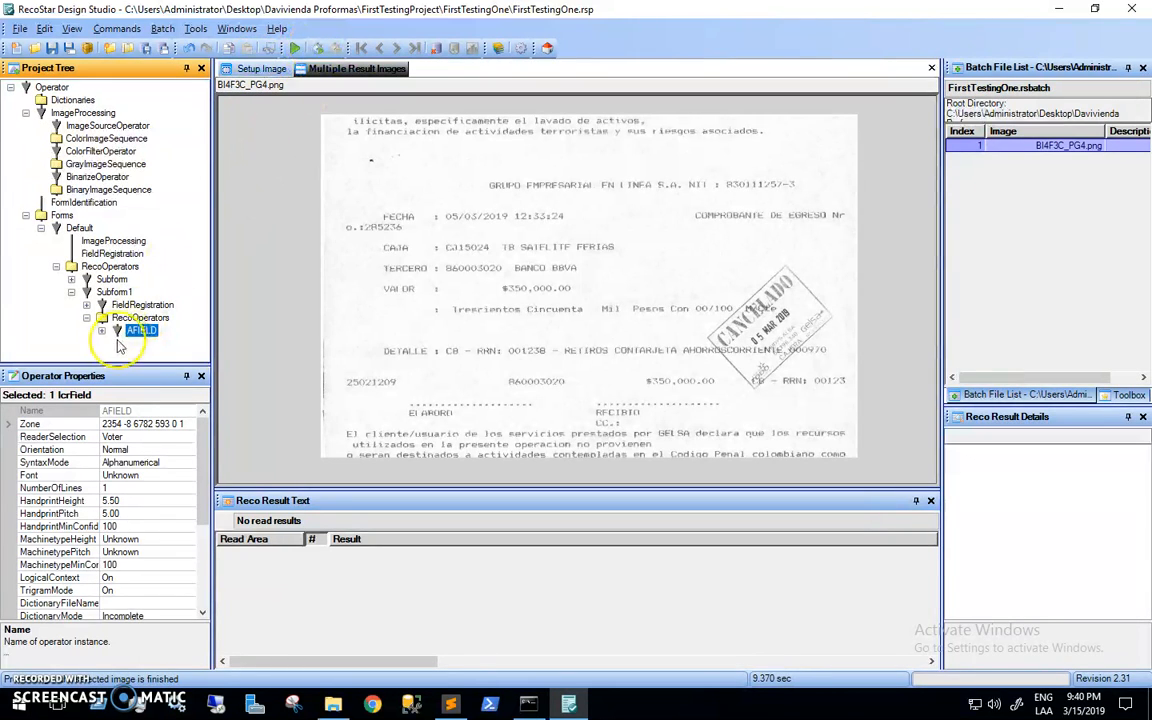
# Add a Regular Expression Field to Subform1's RecoOperators and set its reference field to AFIELD
pyautogui.click(138, 318)
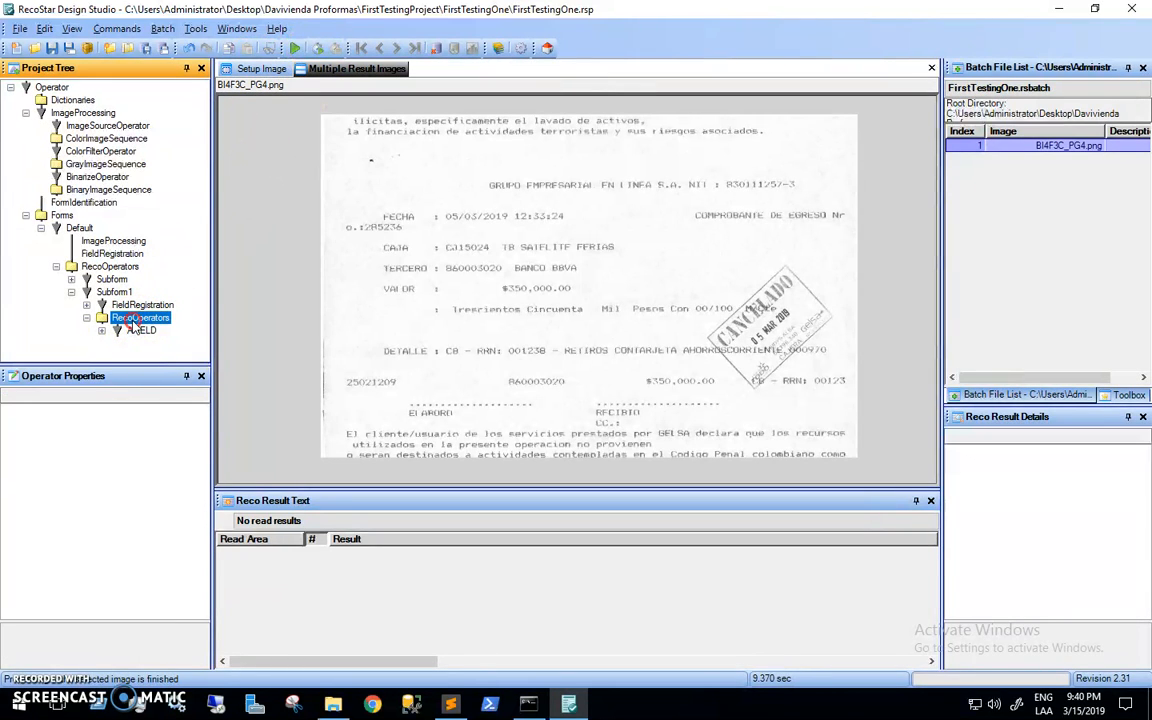
pyautogui.rightClick(138, 318)
pyautogui.moveTo(196, 410)
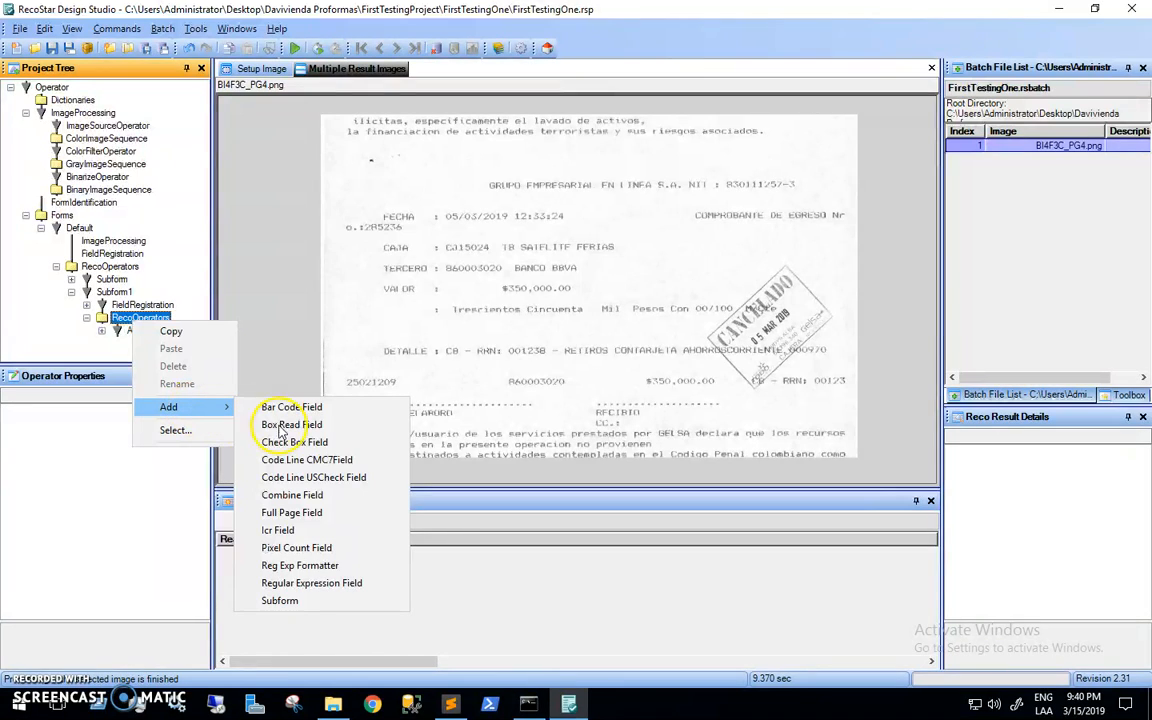
pyautogui.click(325, 589)
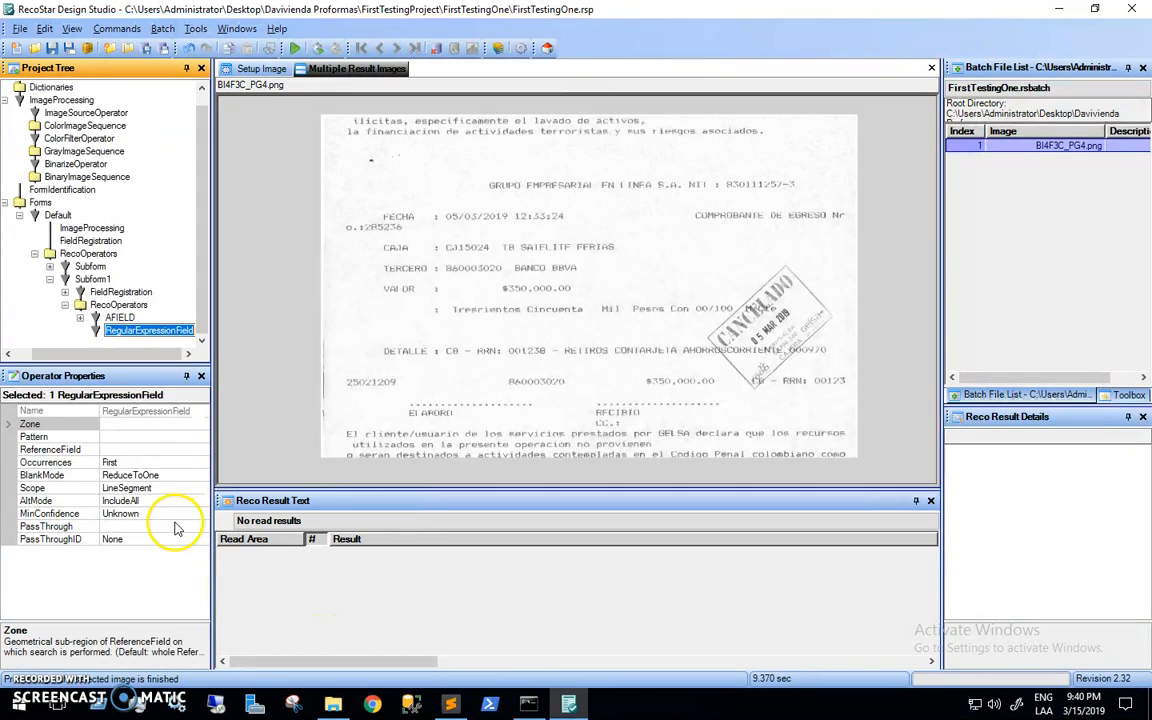
pyautogui.click(120, 449)
pyautogui.click(201, 450)
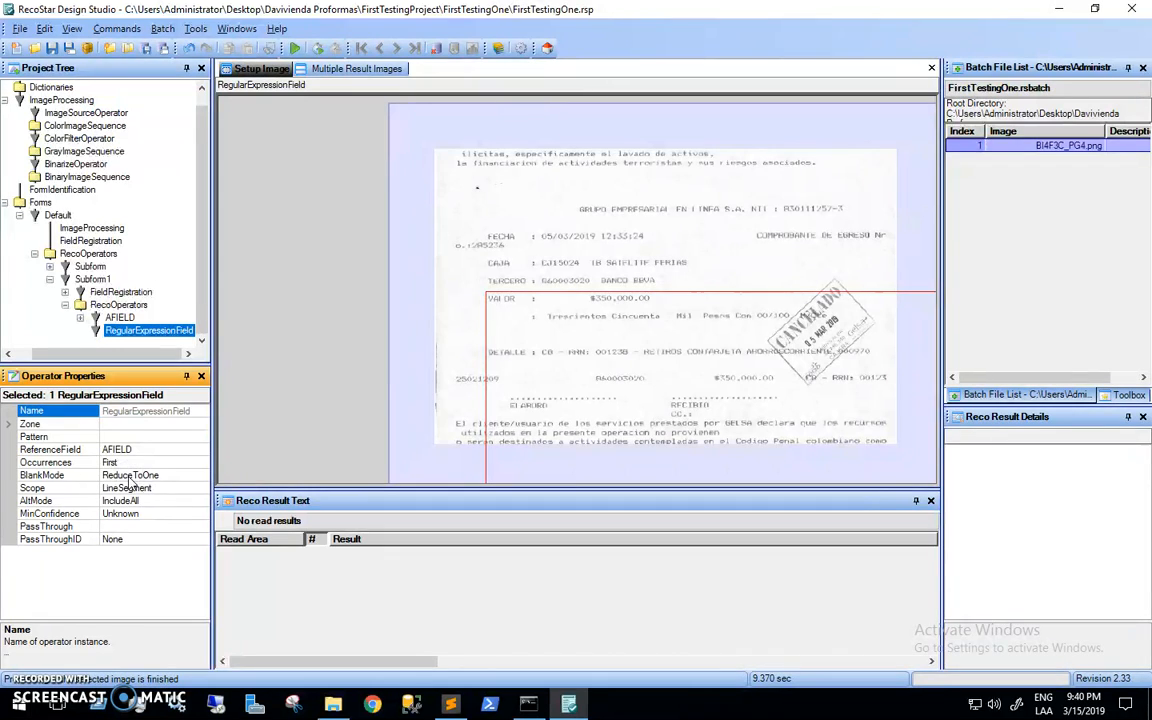
# Set the RegularExpressionField's pattern to \d{3}, run recognition, and locate its match on the result image
pyautogui.click(119, 436)
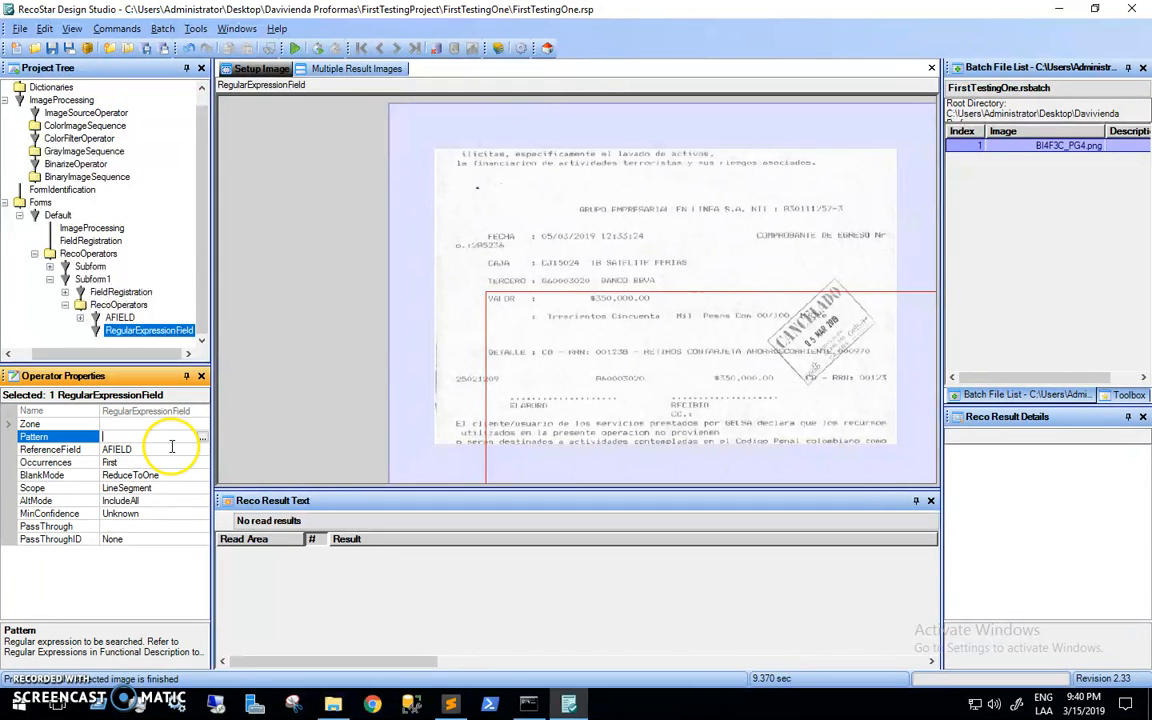
pyautogui.write('\\D')
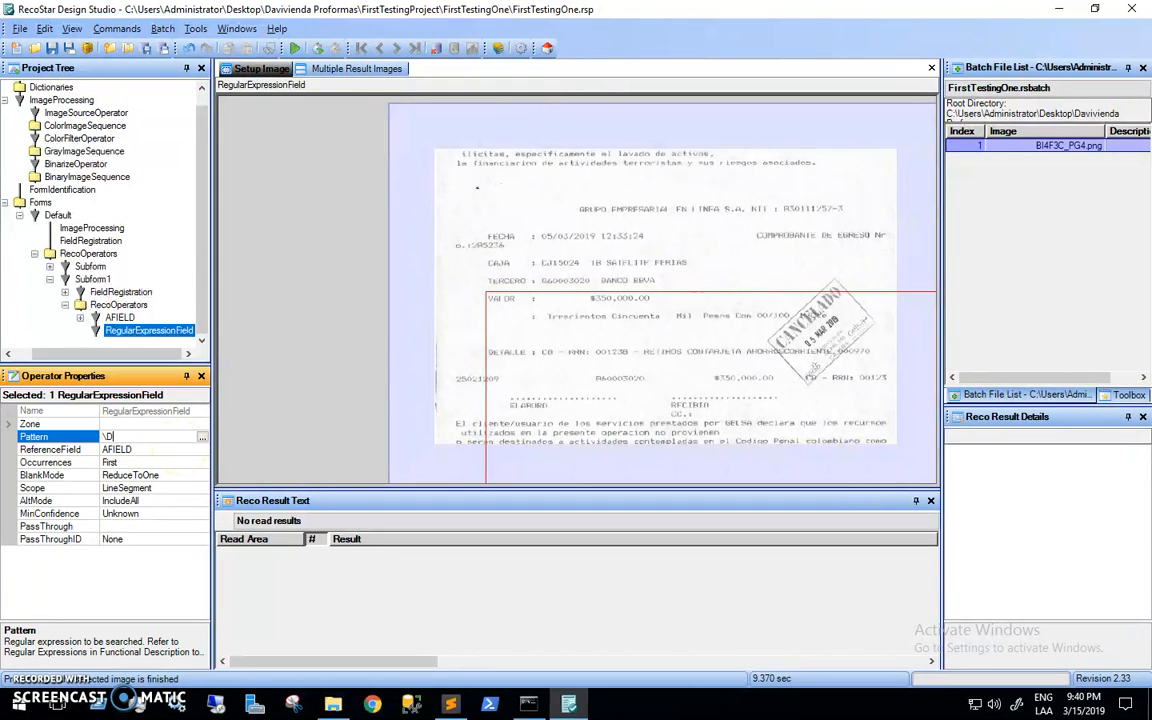
pyautogui.press('BackSpace')
pyautogui.write('d{3')
pyautogui.click(295, 47)
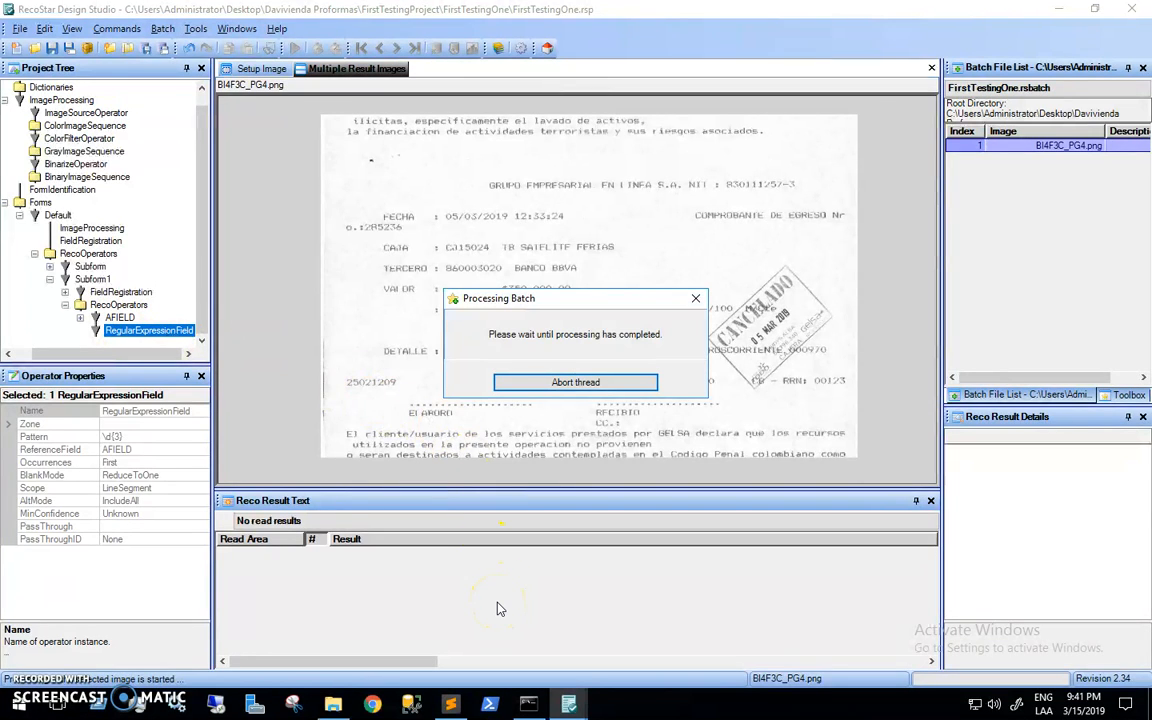
pyautogui.click(377, 622)
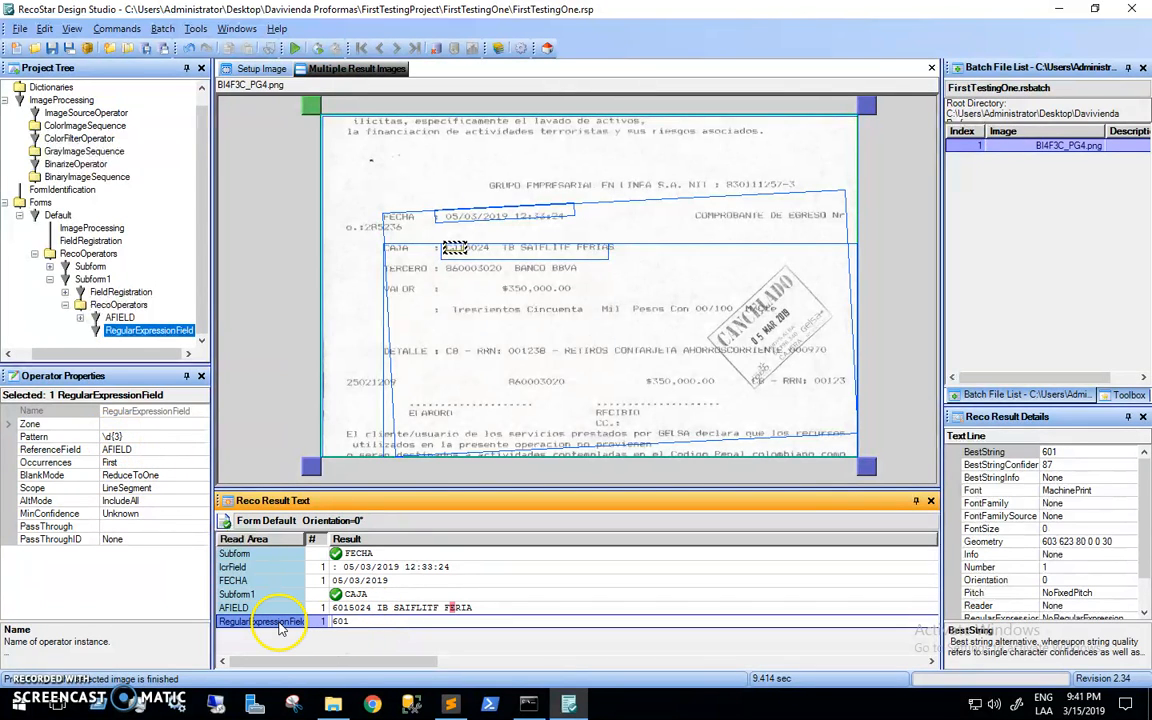
# Rename the RegularExpressionField under Subform1 as OUTPUTWANTED
pyautogui.rightClick(116, 335)
pyautogui.click(159, 395)
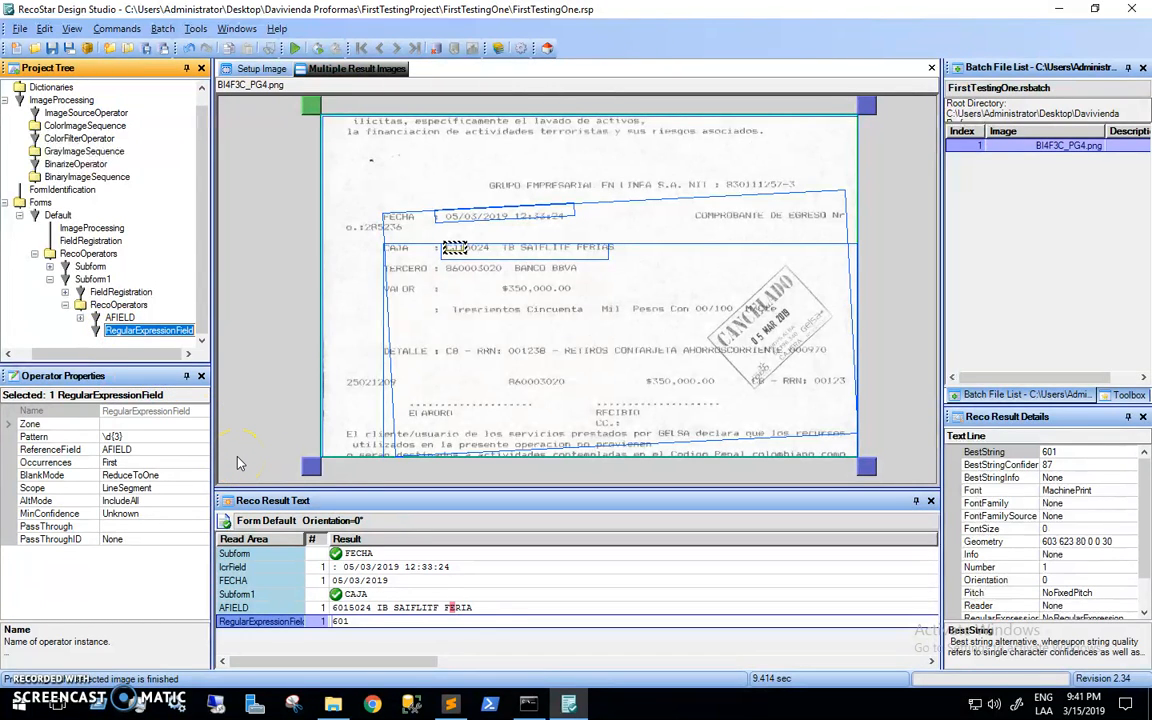
pyautogui.write('OU')
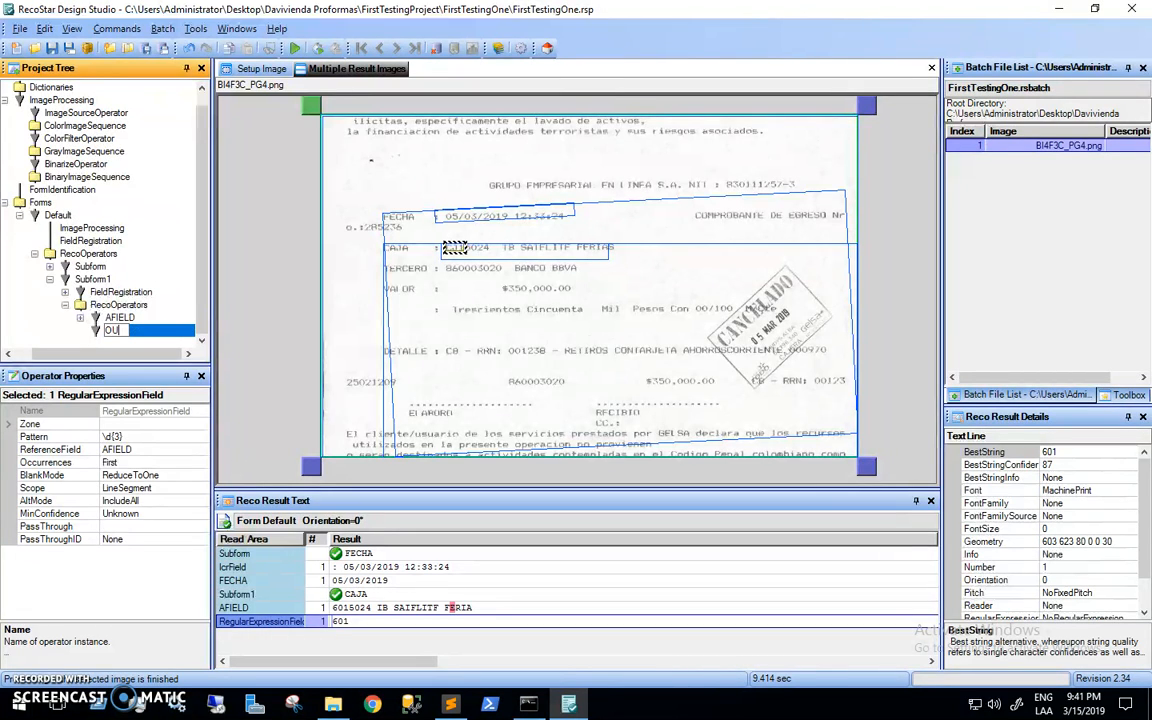
pyautogui.write('TPUTWAN')
pyautogui.write('TED')
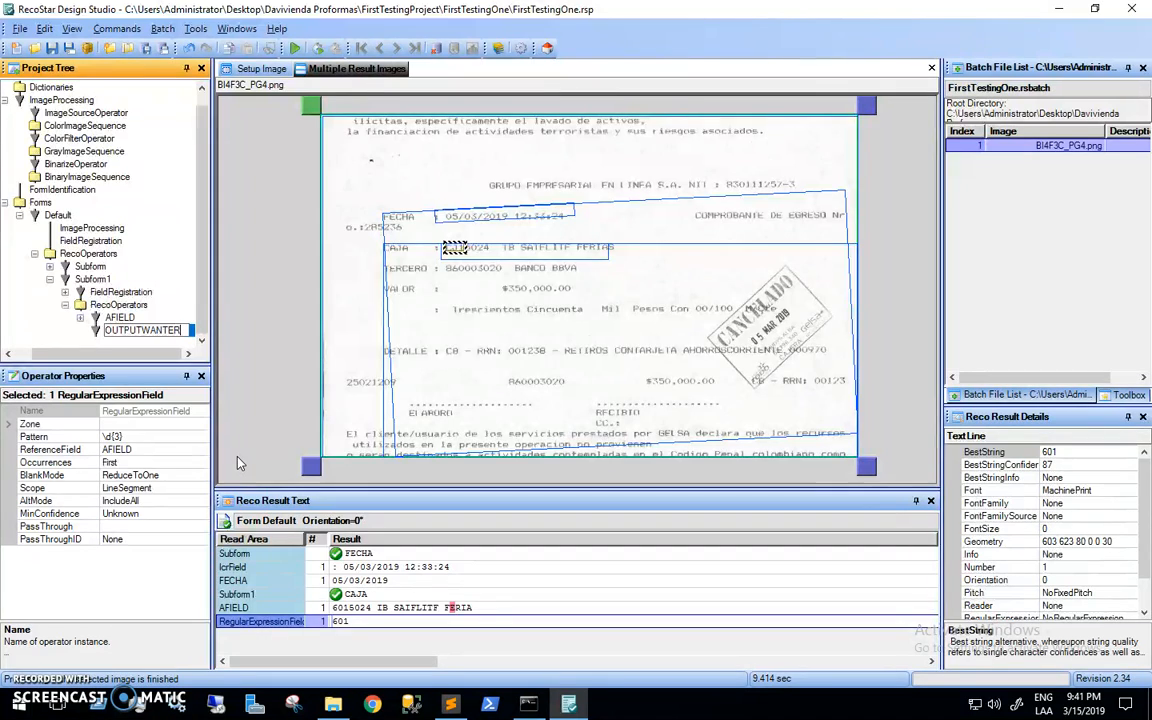
pyautogui.press('Return')
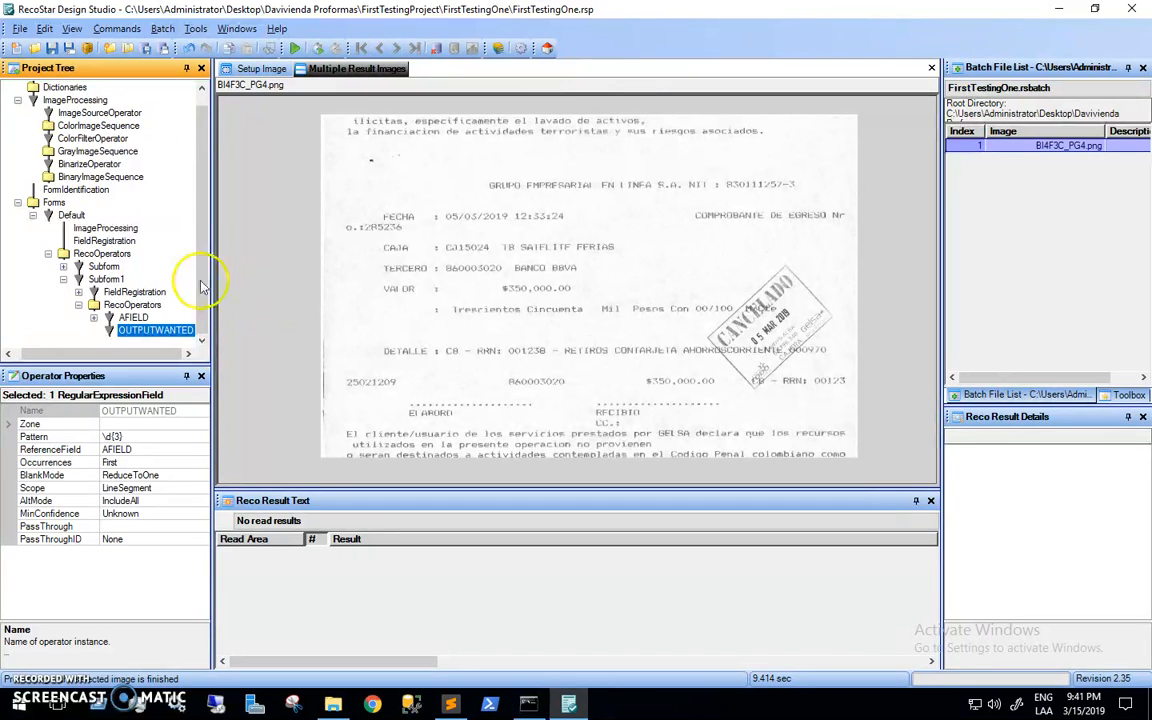
# Change the search pattern of Subform1's FieldRegistration to CAJO and run recognition on the selected image
pyautogui.click(117, 292)
pyautogui.click(122, 294)
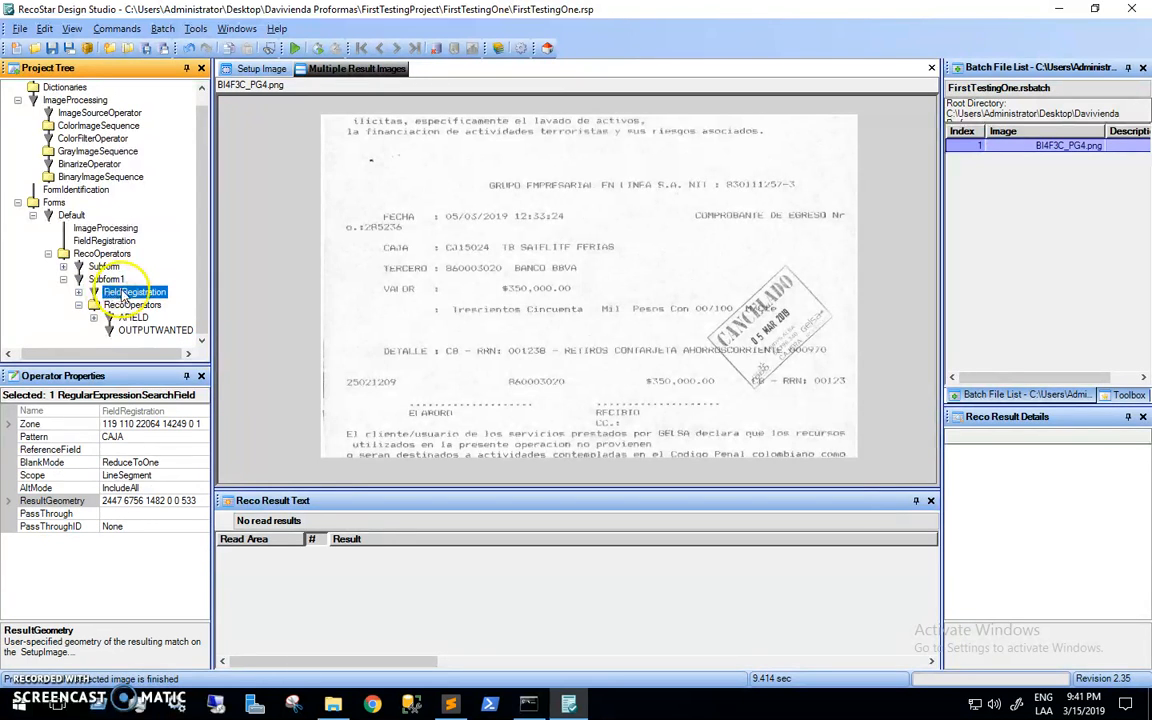
pyautogui.click(132, 437)
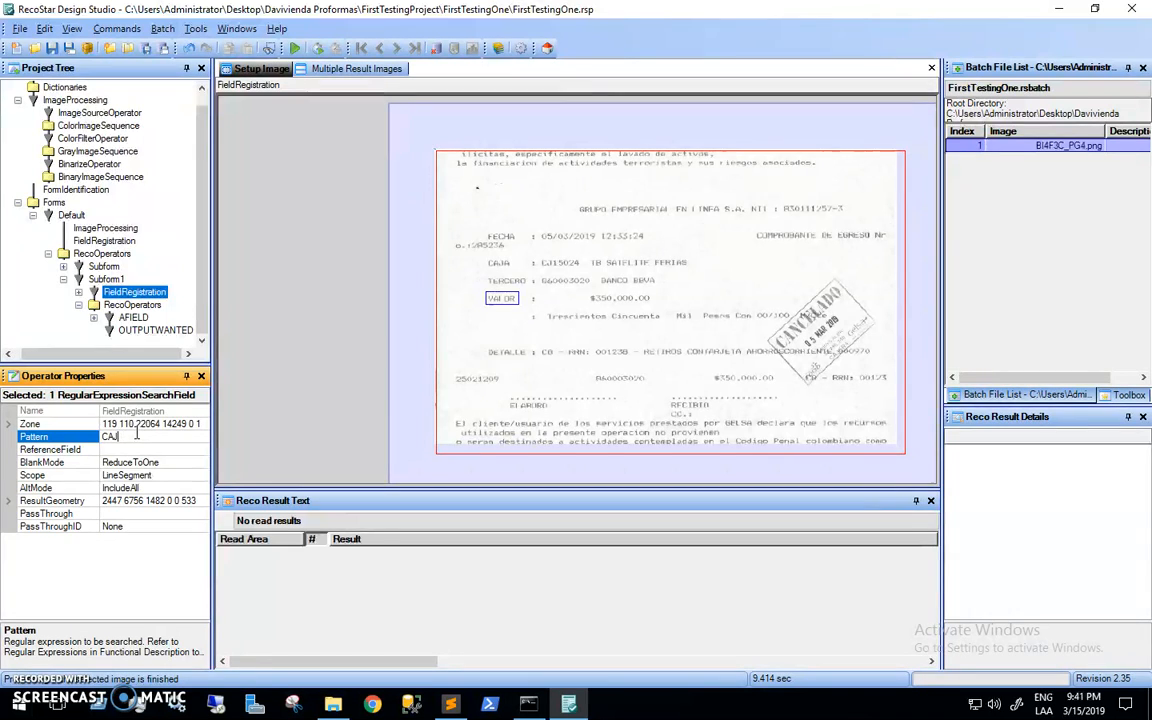
pyautogui.click(294, 48)
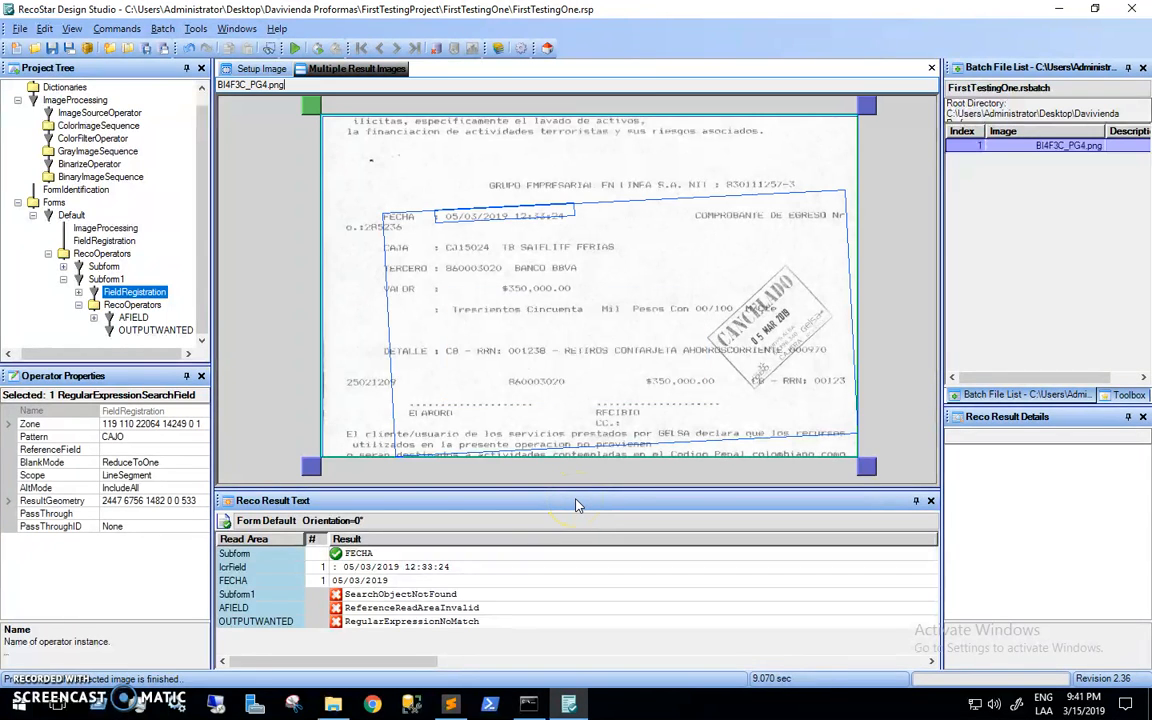
# Change the FieldRegistration's pattern to the fuzzy expression <K CAJO 60> and run recognition again
pyautogui.click(125, 291)
pyautogui.click(134, 437)
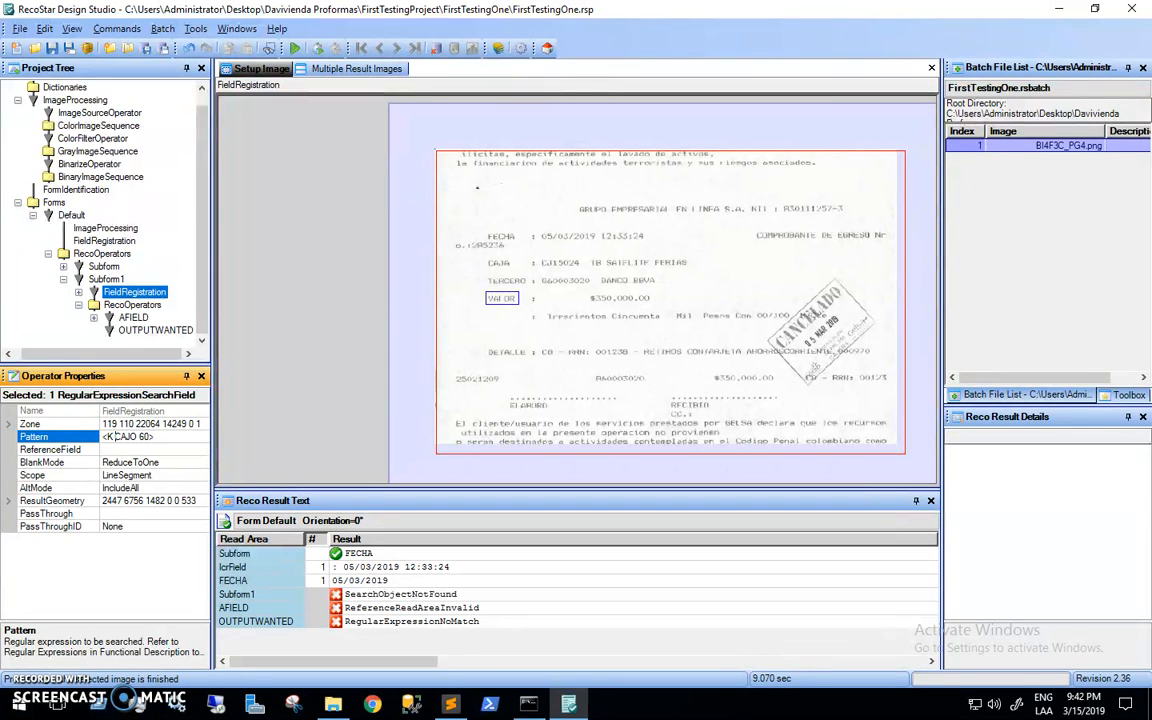
pyautogui.click(294, 48)
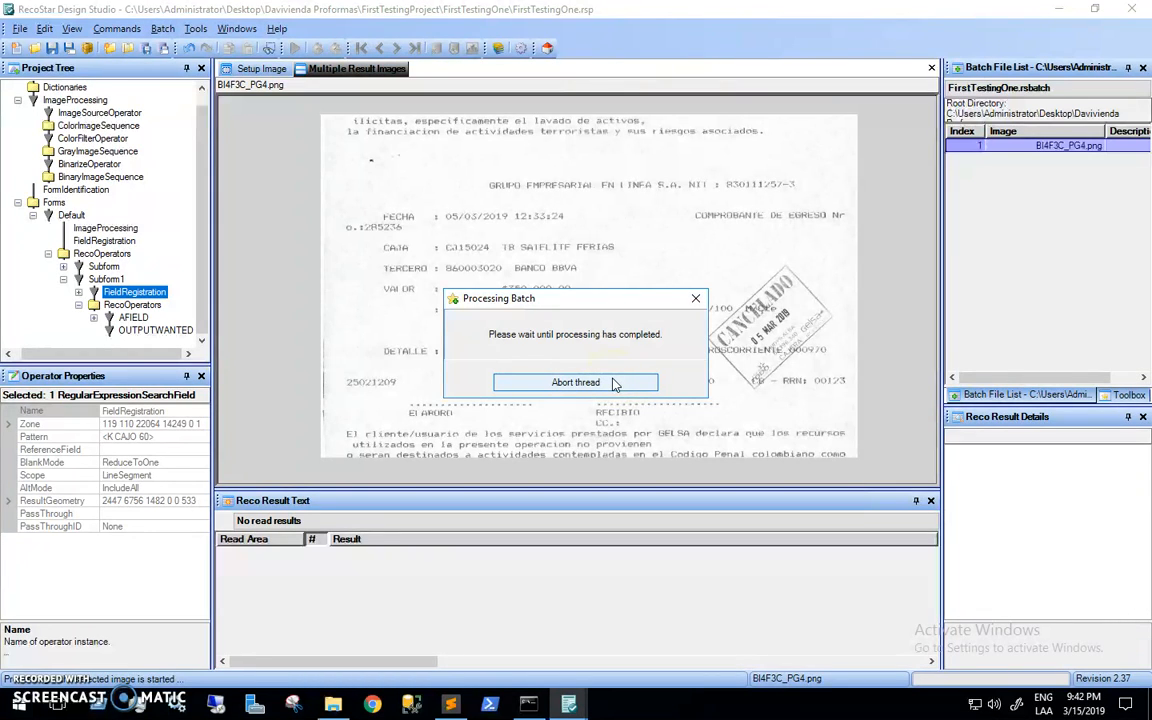
pyautogui.click(597, 432)
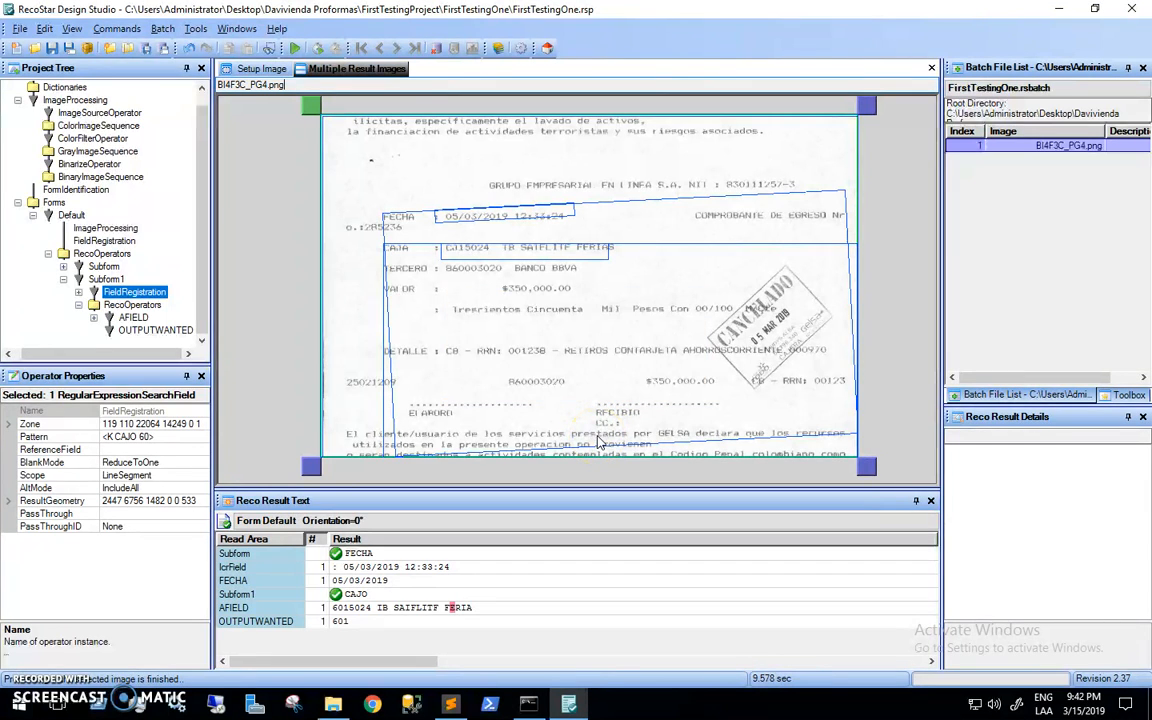
# Examine where the Subform1 match and the AFIELD and OUTPUTWANTED readings lie on the result image
pyautogui.click(372, 596)
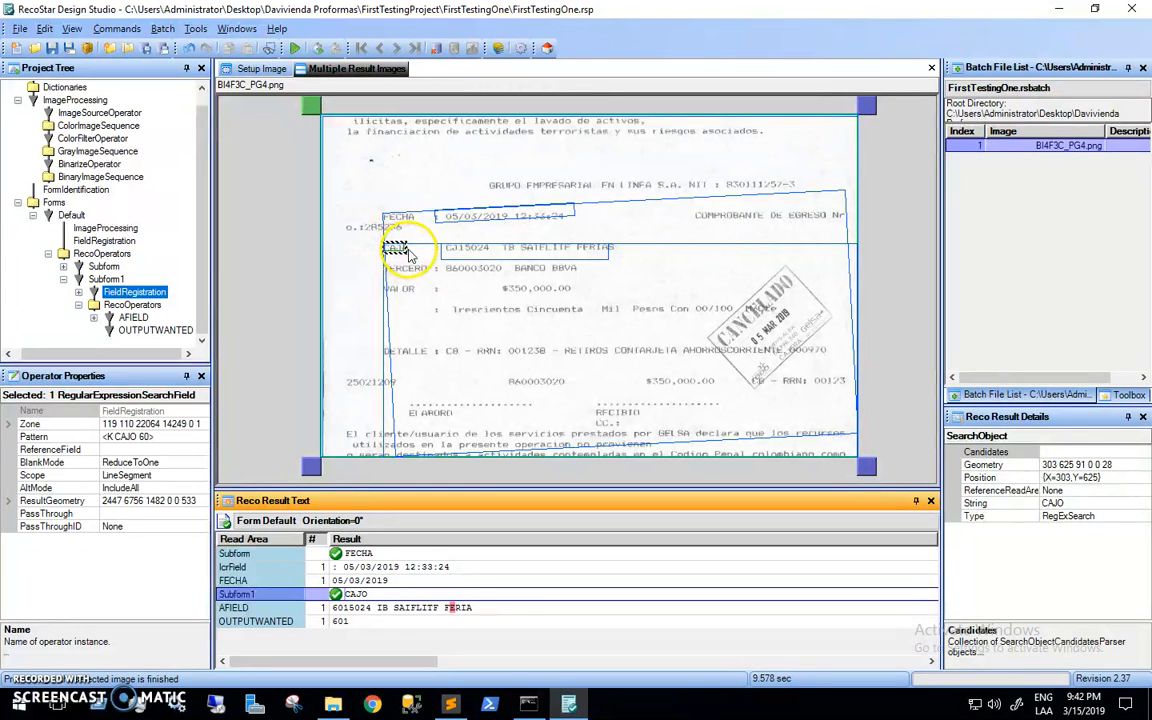
pyautogui.click(531, 612)
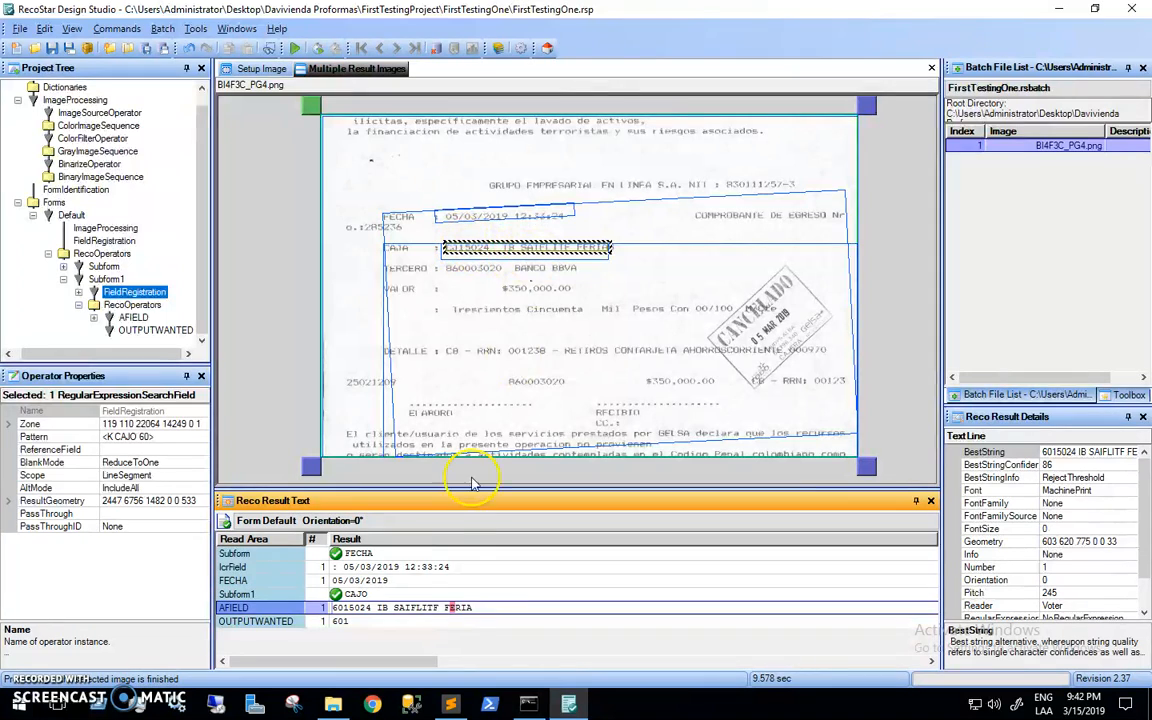
pyautogui.click(340, 621)
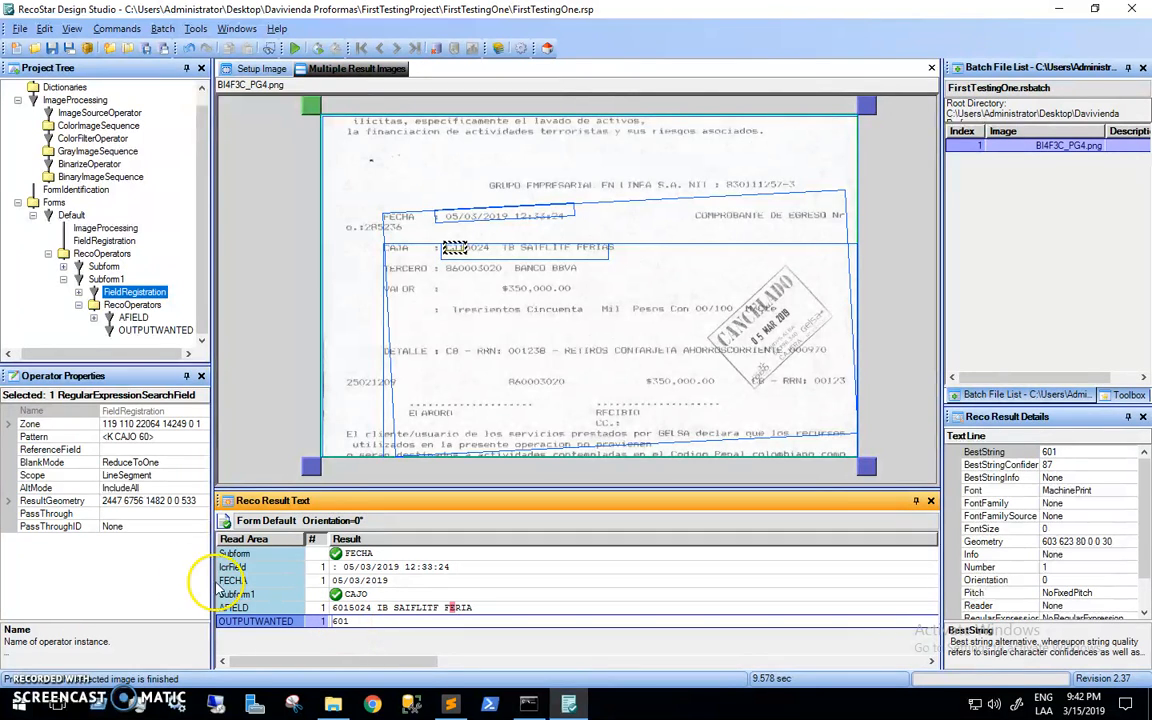
# Review the FieldRegistration's zone, result geometry and pattern, the OUTPUTWANTED and AFIELD zones, and all form zones on the setup image
pyautogui.click(136, 331)
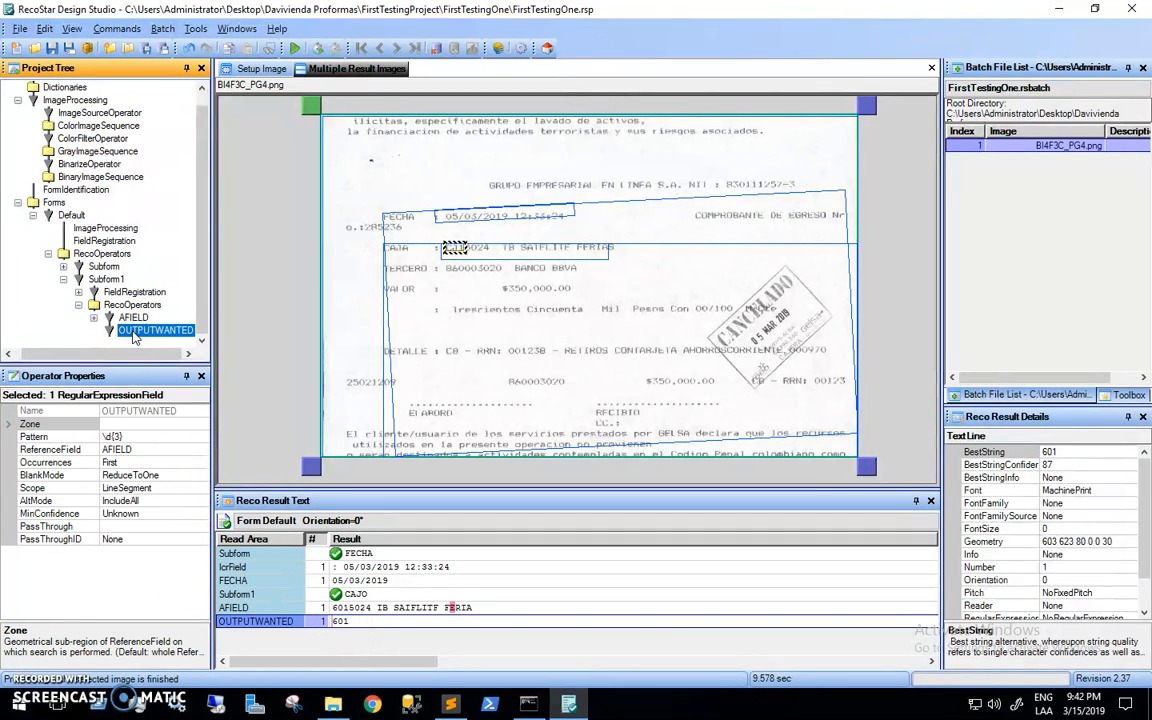
pyautogui.click(134, 318)
pyautogui.click(132, 306)
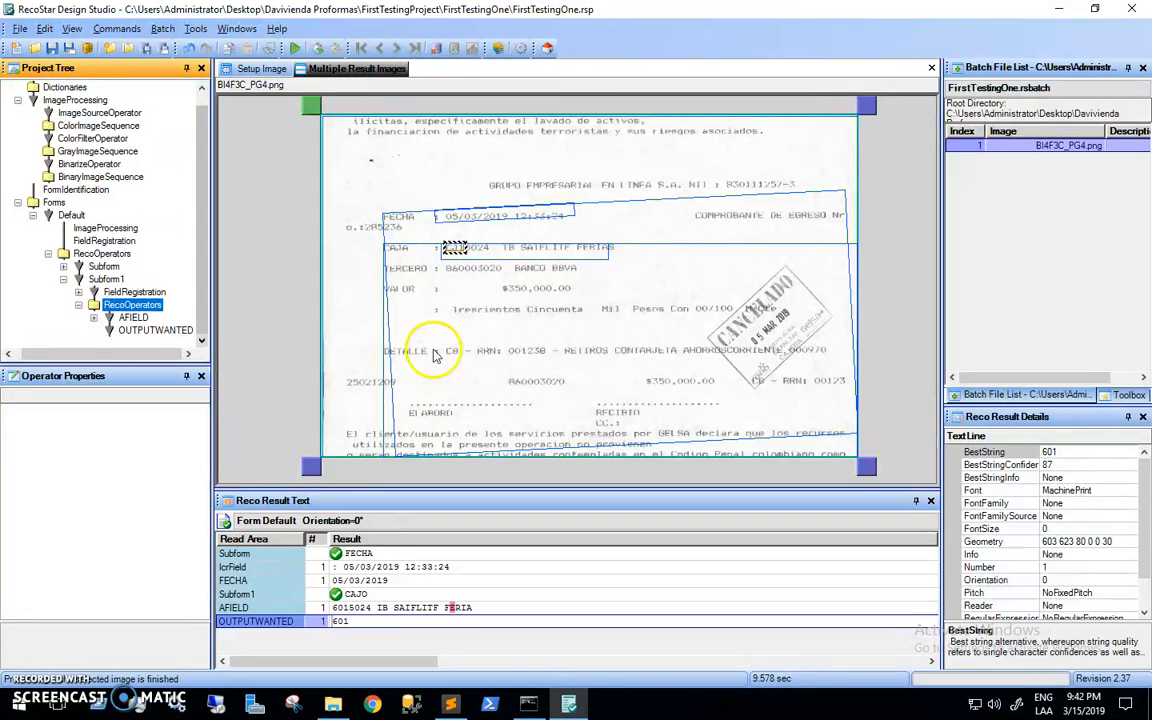
pyautogui.click(138, 293)
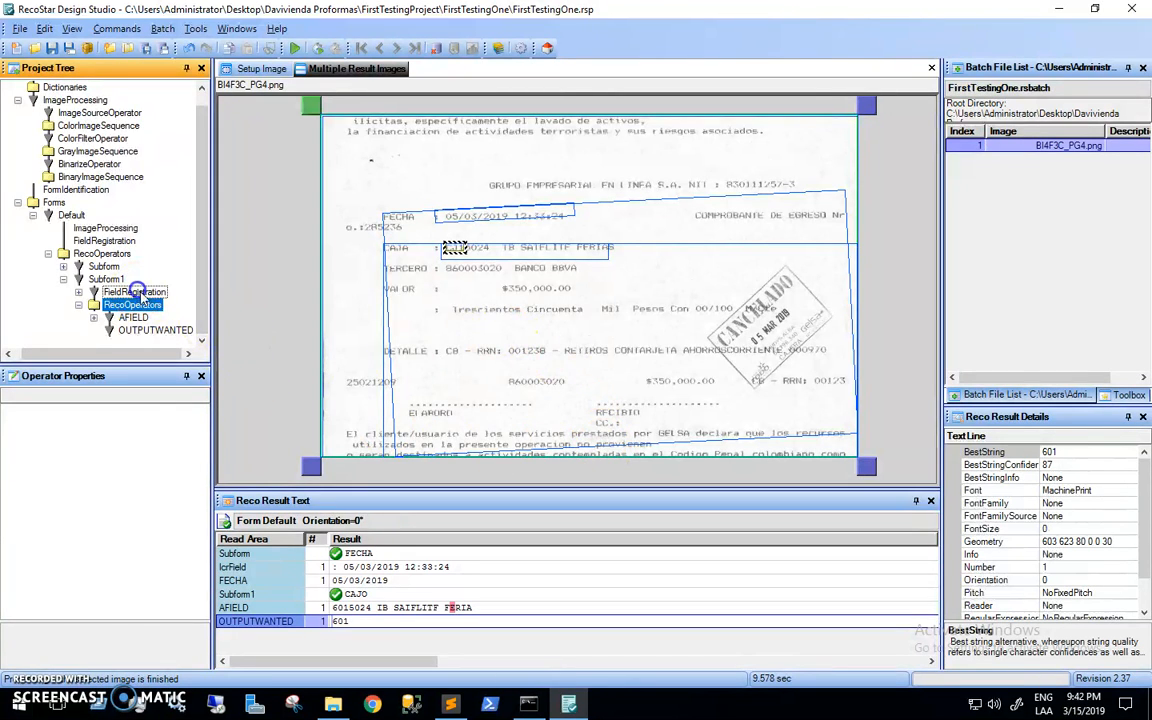
pyautogui.click(258, 68)
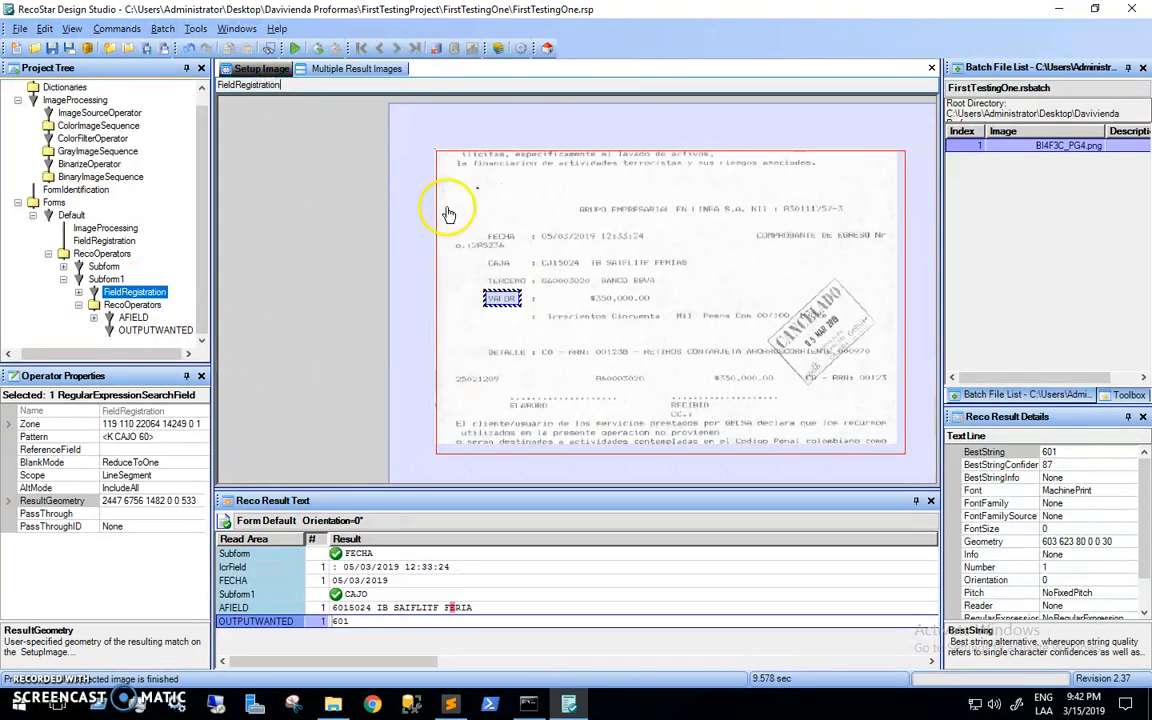
pyautogui.click(32, 424)
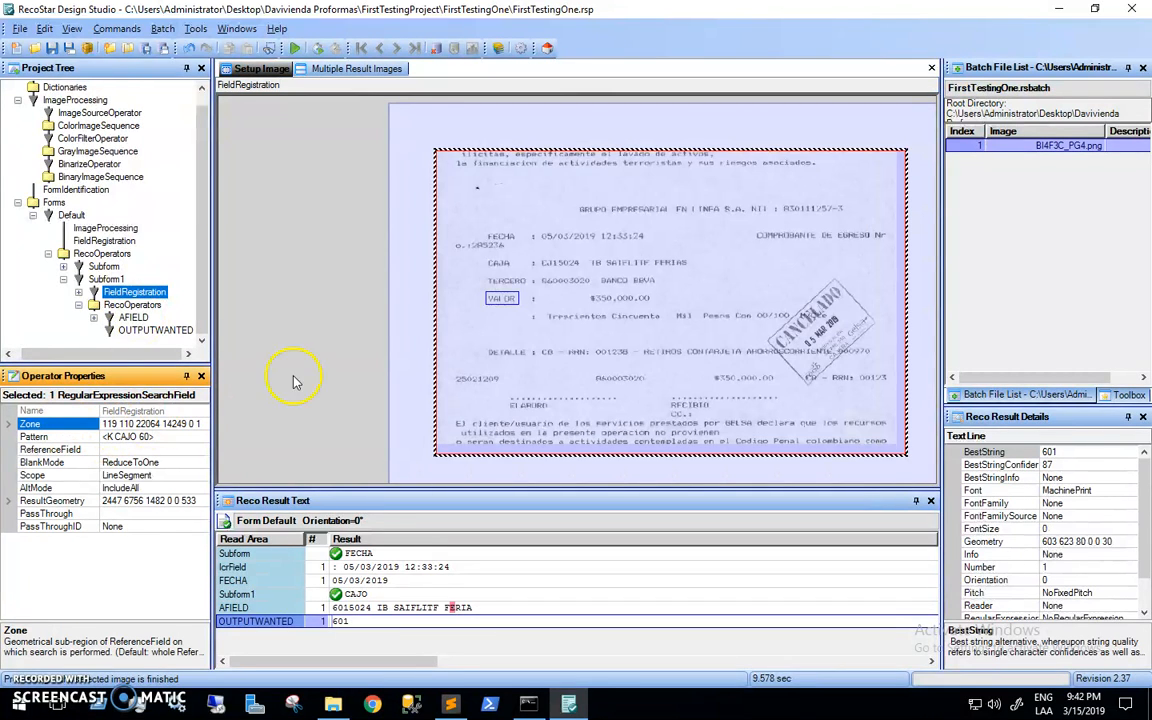
pyautogui.click(62, 500)
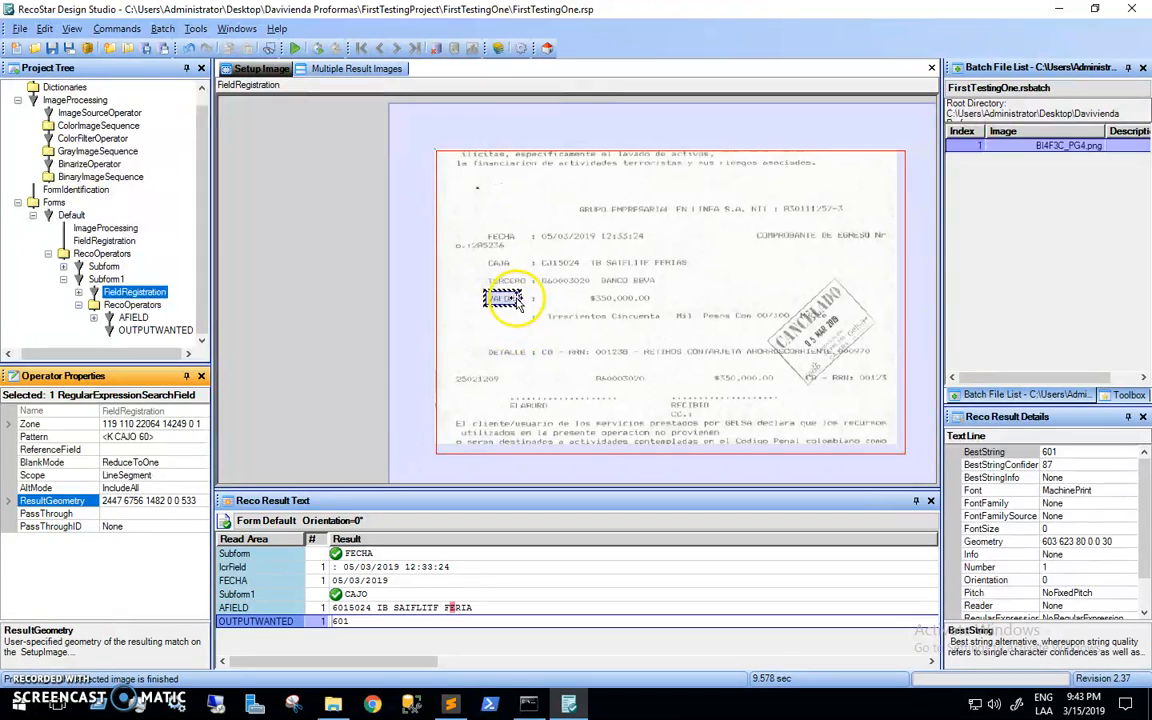
pyautogui.click(145, 437)
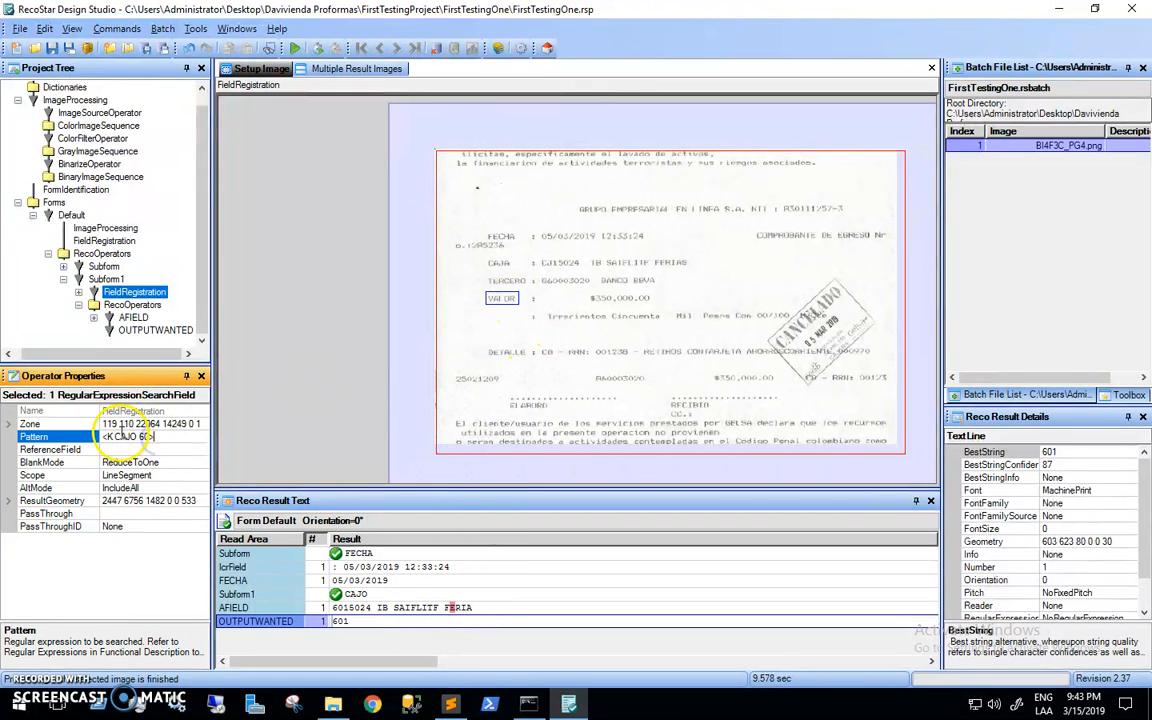
pyautogui.click(150, 330)
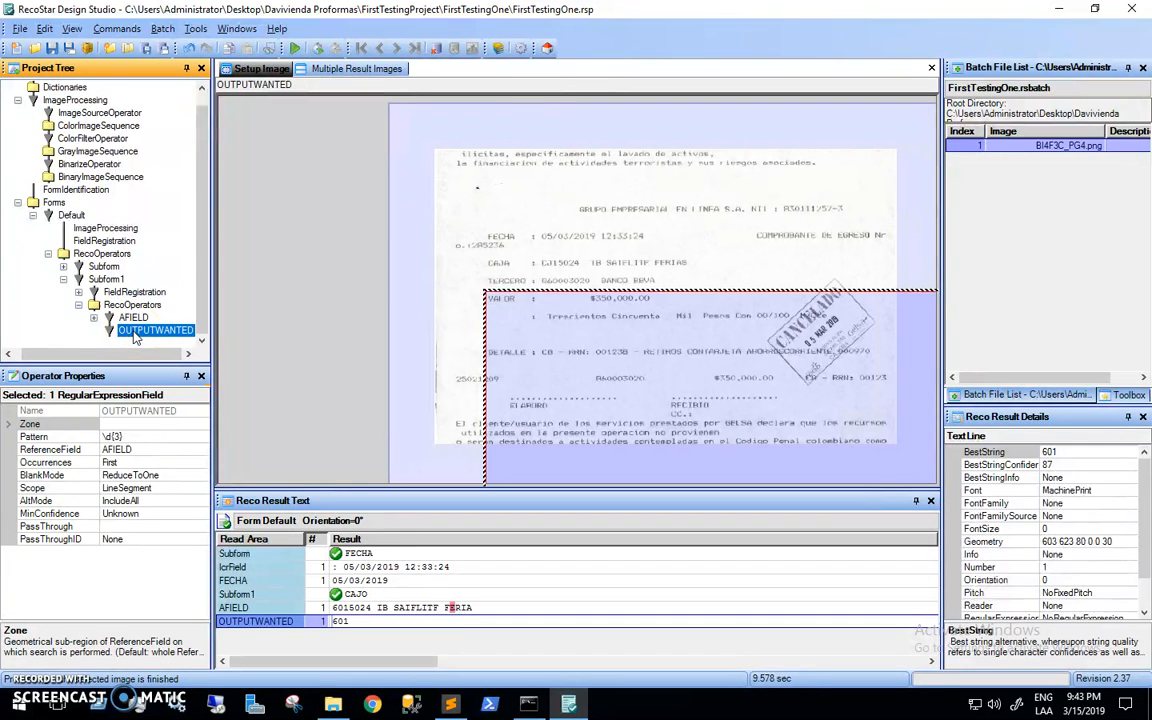
pyautogui.click(134, 318)
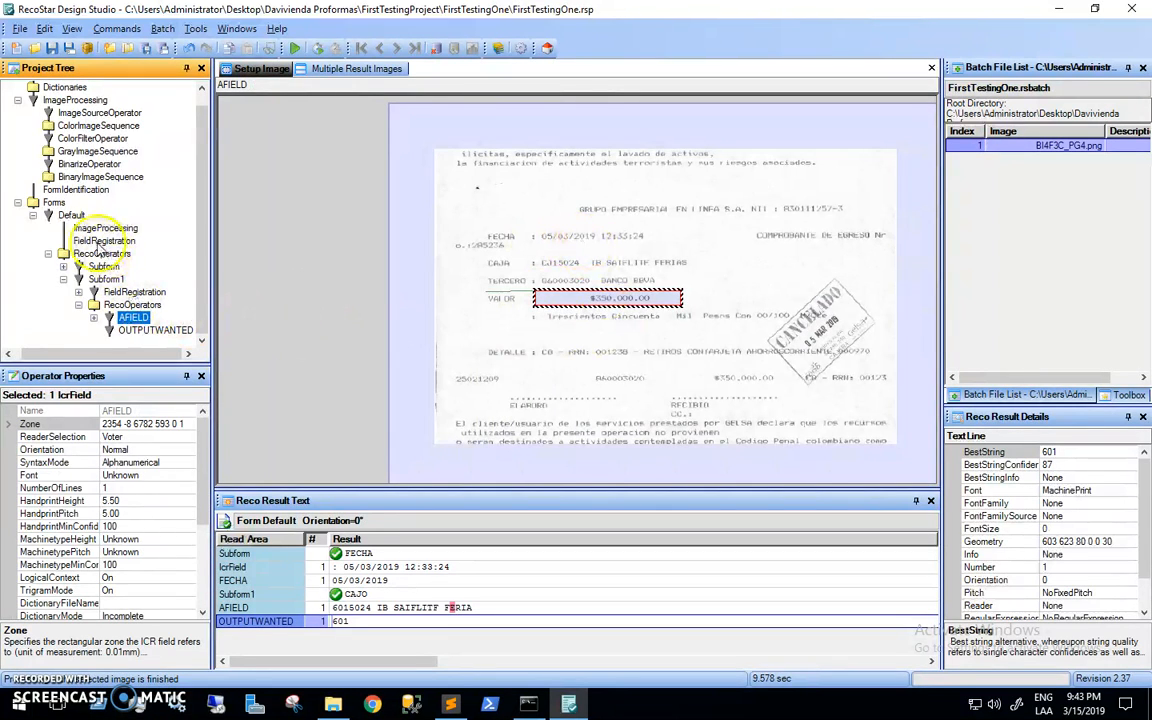
pyautogui.click(57, 204)
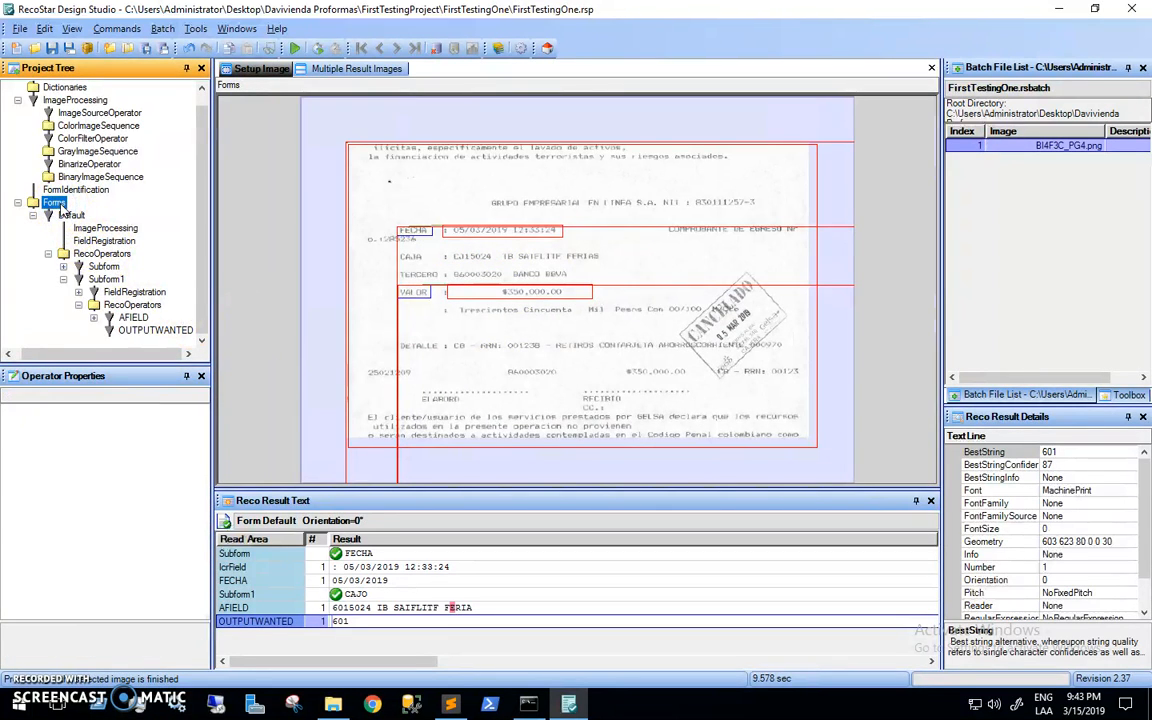
pyautogui.rightClick(58, 205)
pyautogui.moveTo(100, 290)
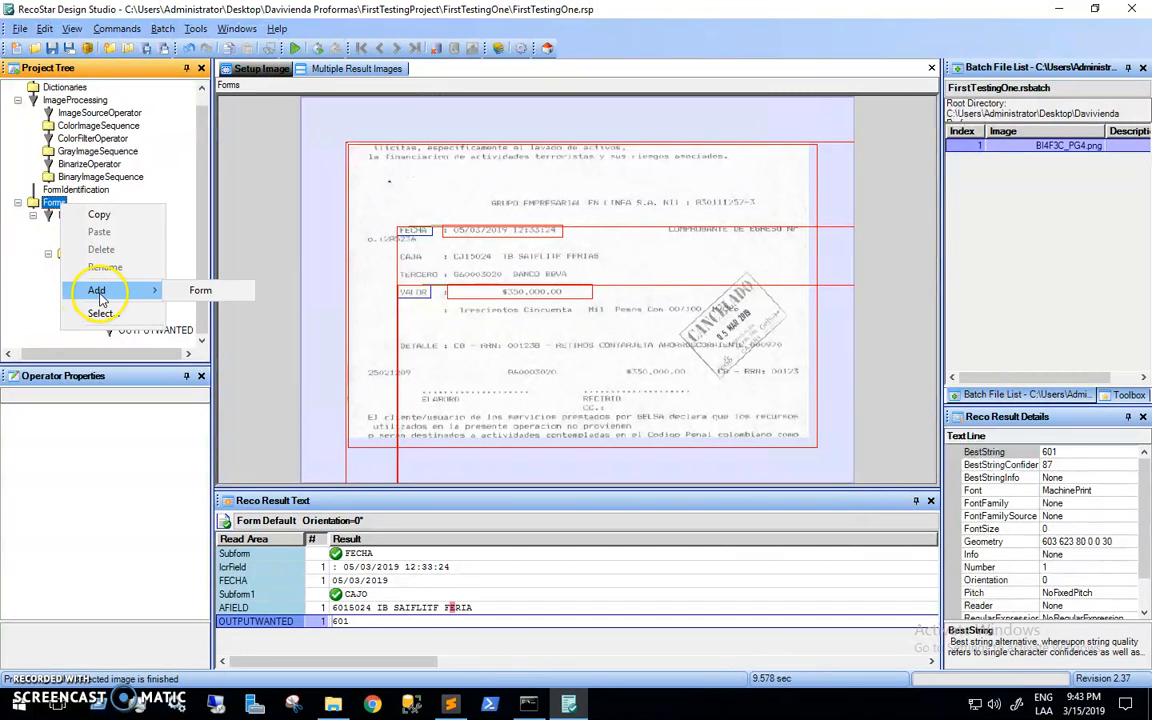
pyautogui.click(40, 203)
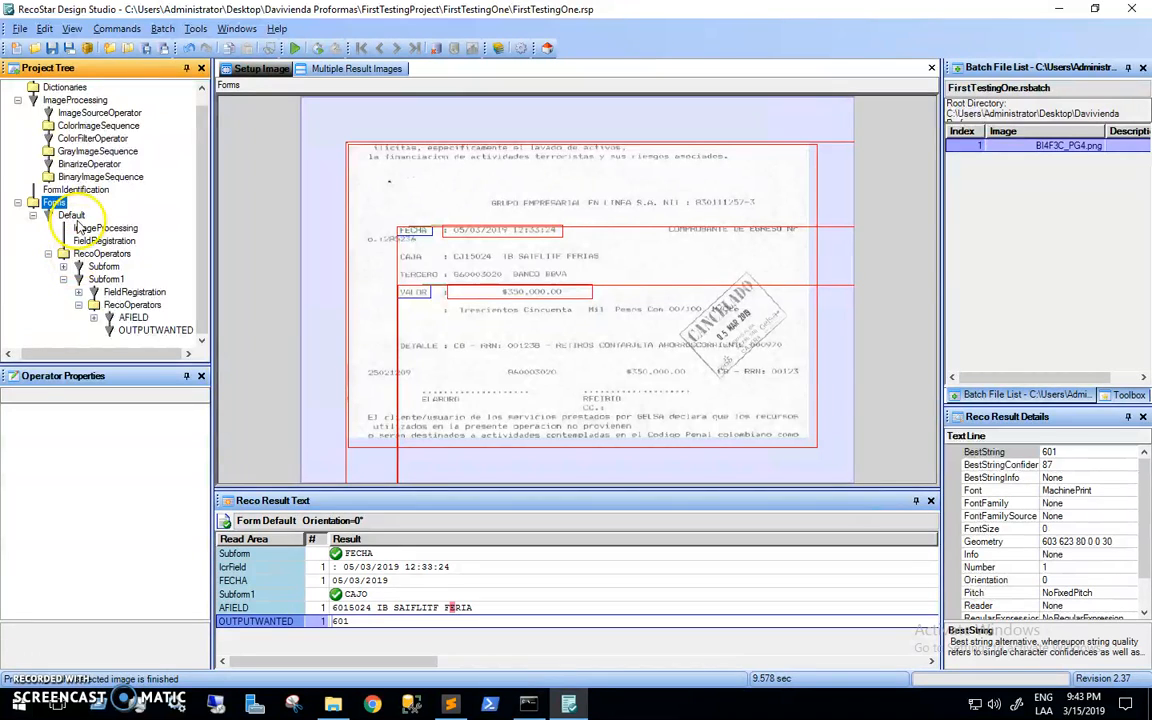
# Add an Icr Field to the Default form's RecoOperators and enlarge its zone to about 220 by 143 mm, covering the whole document
pyautogui.click(72, 215)
pyautogui.click(93, 254)
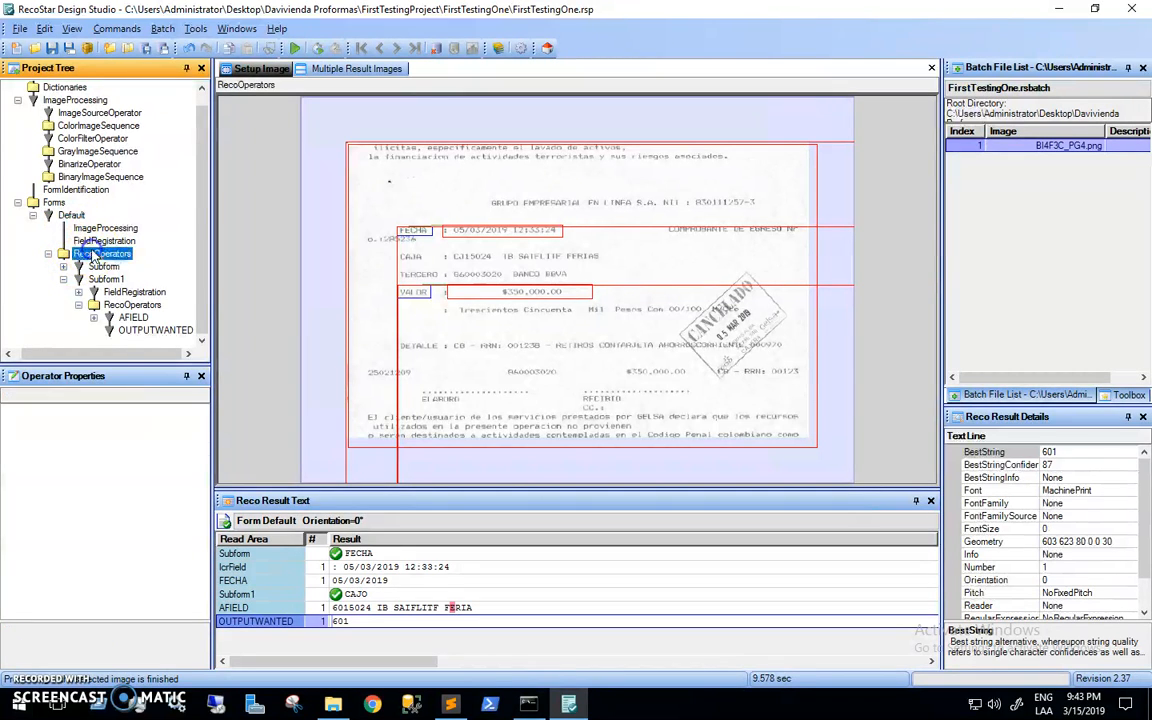
pyautogui.rightClick(95, 256)
pyautogui.moveTo(121, 337)
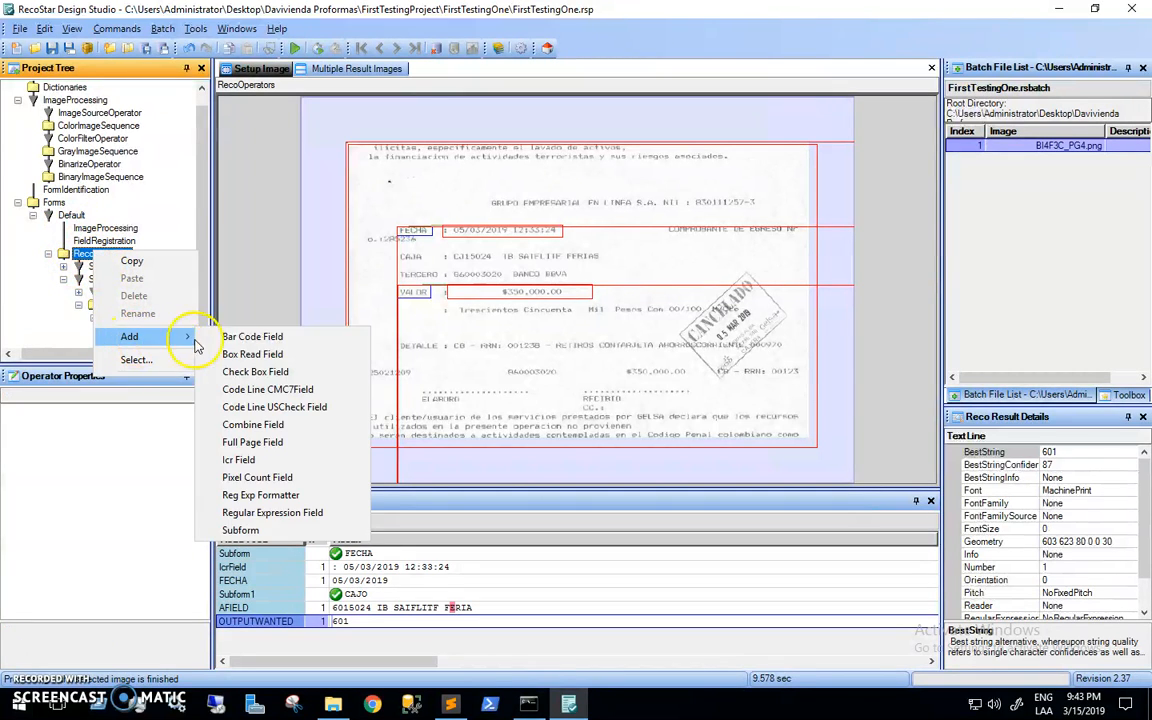
pyautogui.click(250, 461)
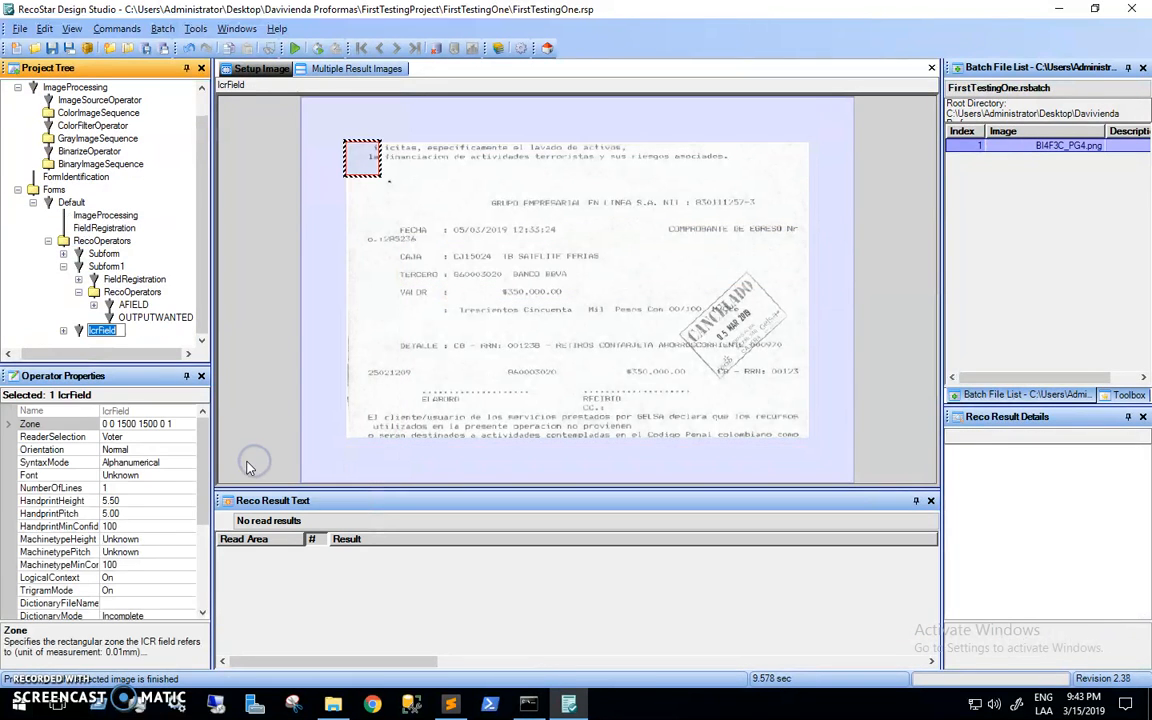
pyautogui.moveTo(384, 178); pyautogui.dragTo(814, 444)
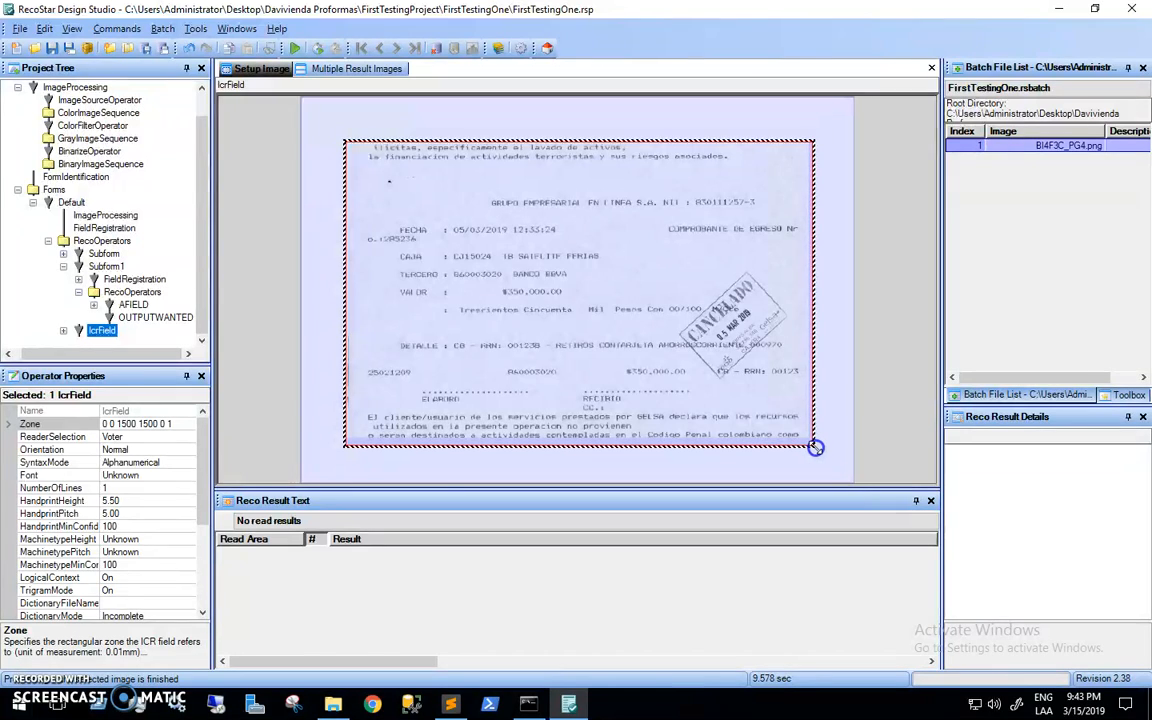
# Set the new IcrField's NumberOfLines to Unknown and run recognition on the selected image
pyautogui.click(120, 486)
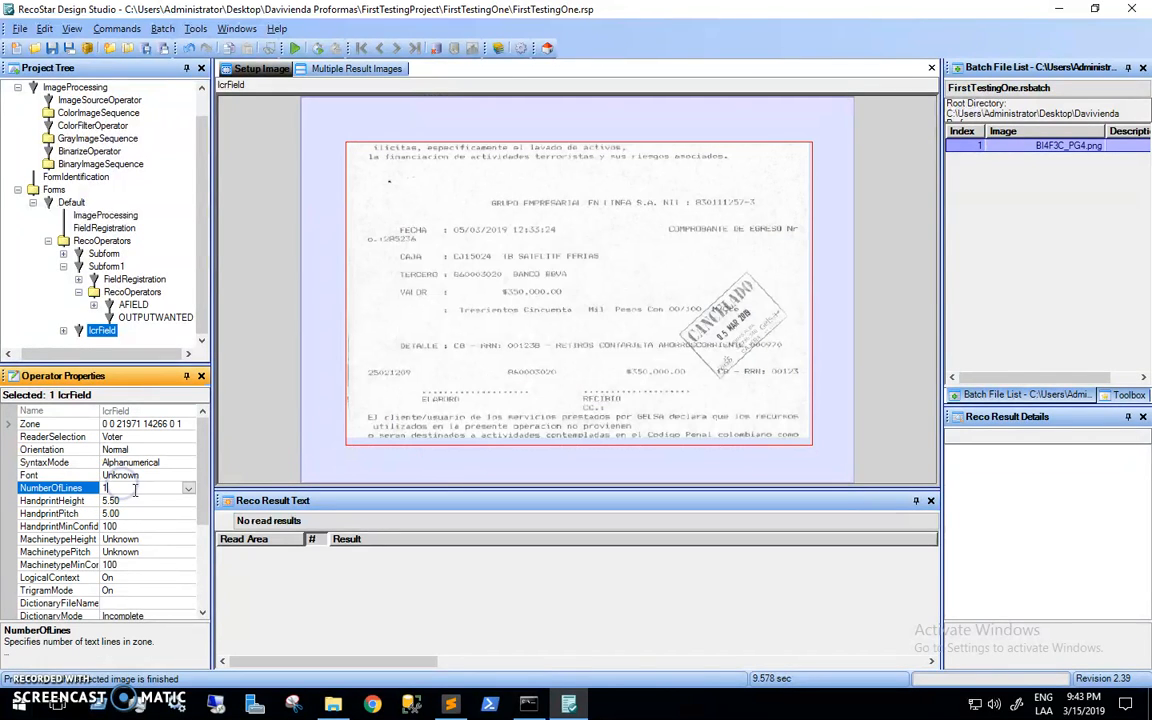
pyautogui.click(187, 488)
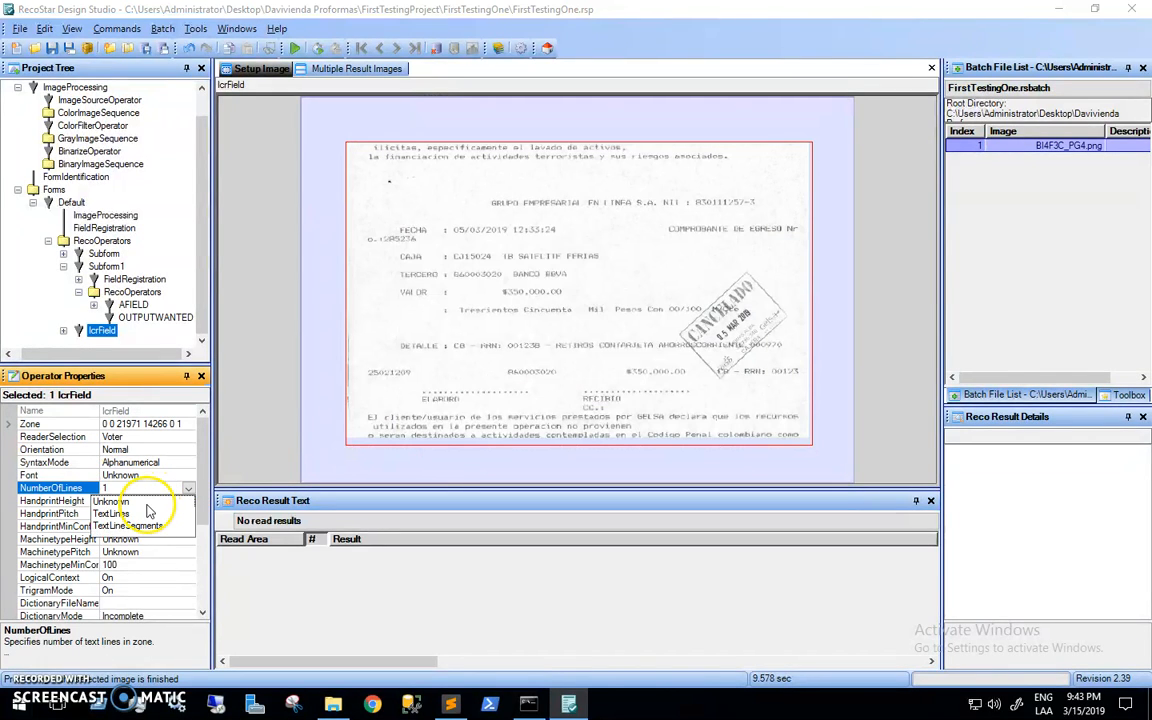
pyautogui.click(145, 501)
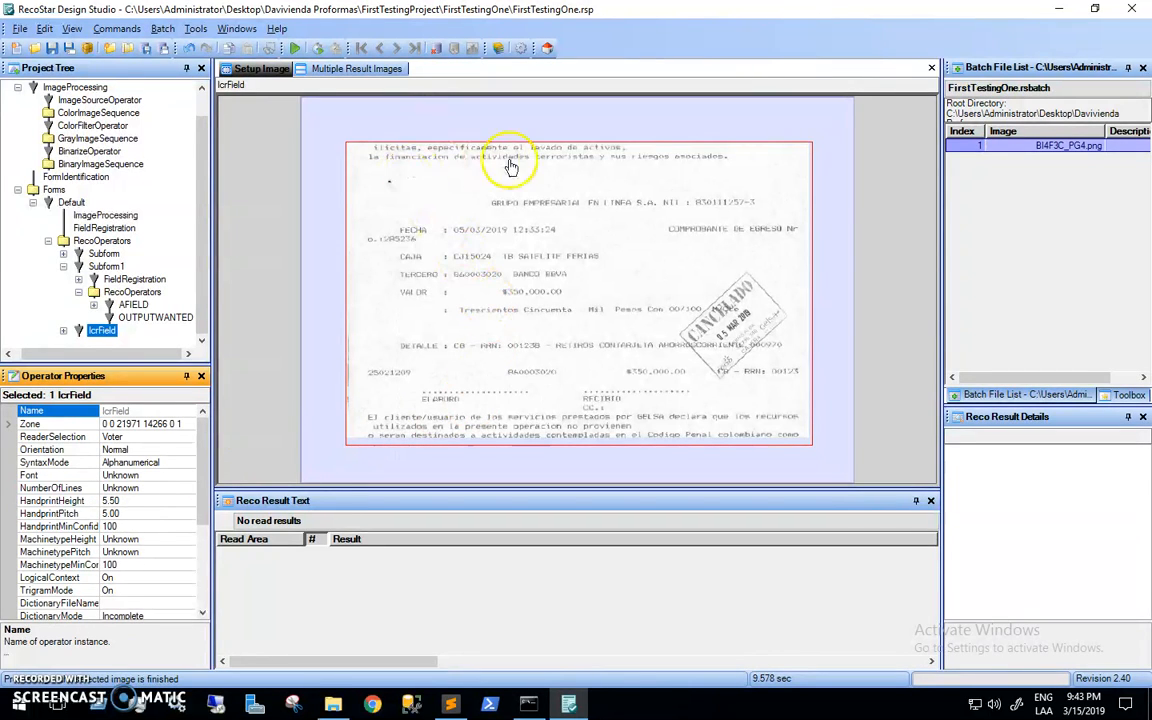
pyautogui.click(296, 48)
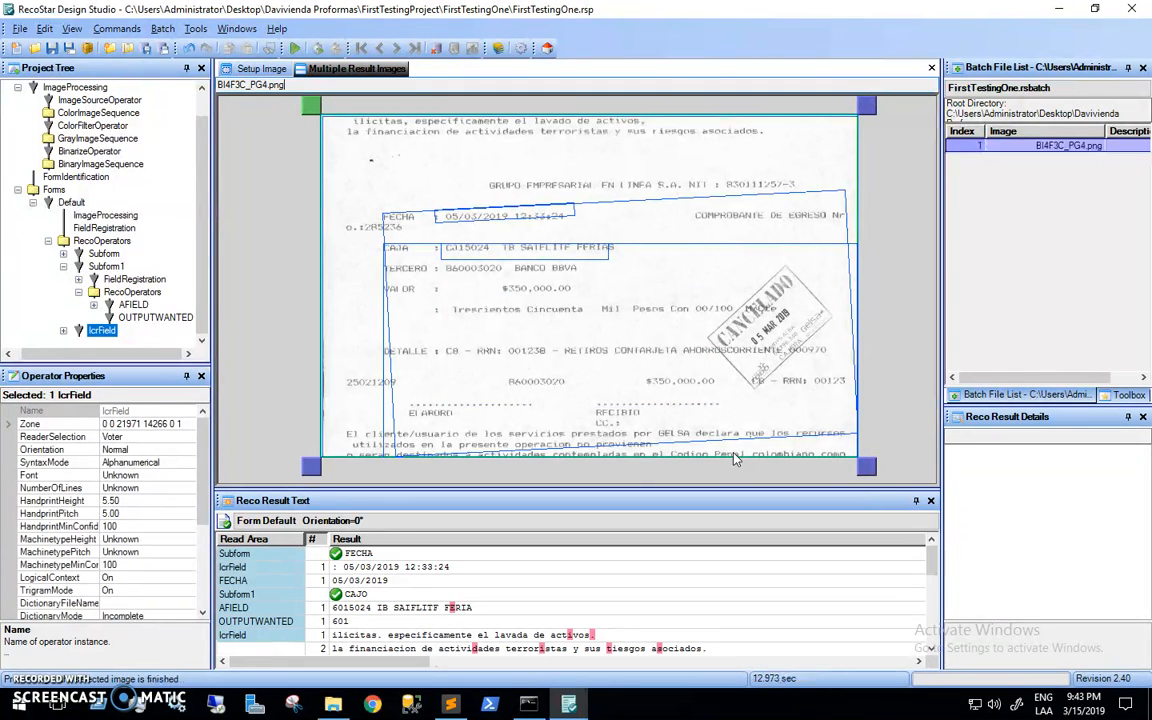
# Go through the full-page IcrField's recognized text lines one by one and examine where each lies on the result image
pyautogui.click(285, 637)
pyautogui.click(672, 636)
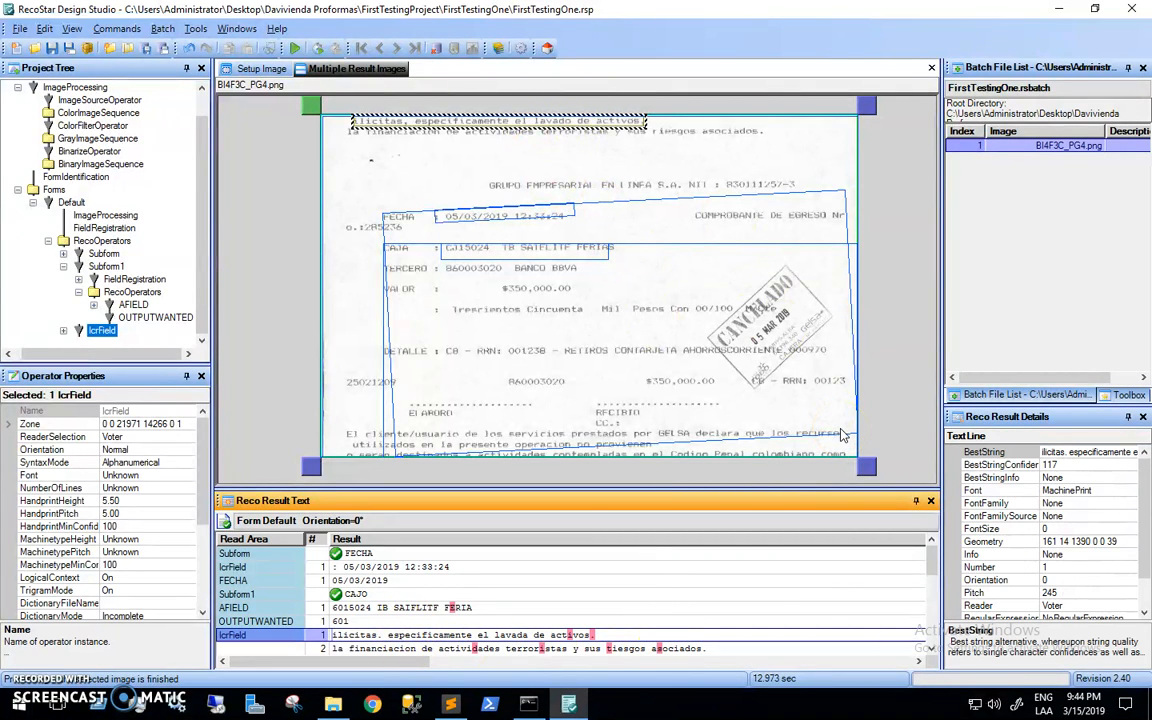
pyautogui.press('Down')
pyautogui.press('Down')
pyautogui.press('Down')
pyautogui.press('Down')
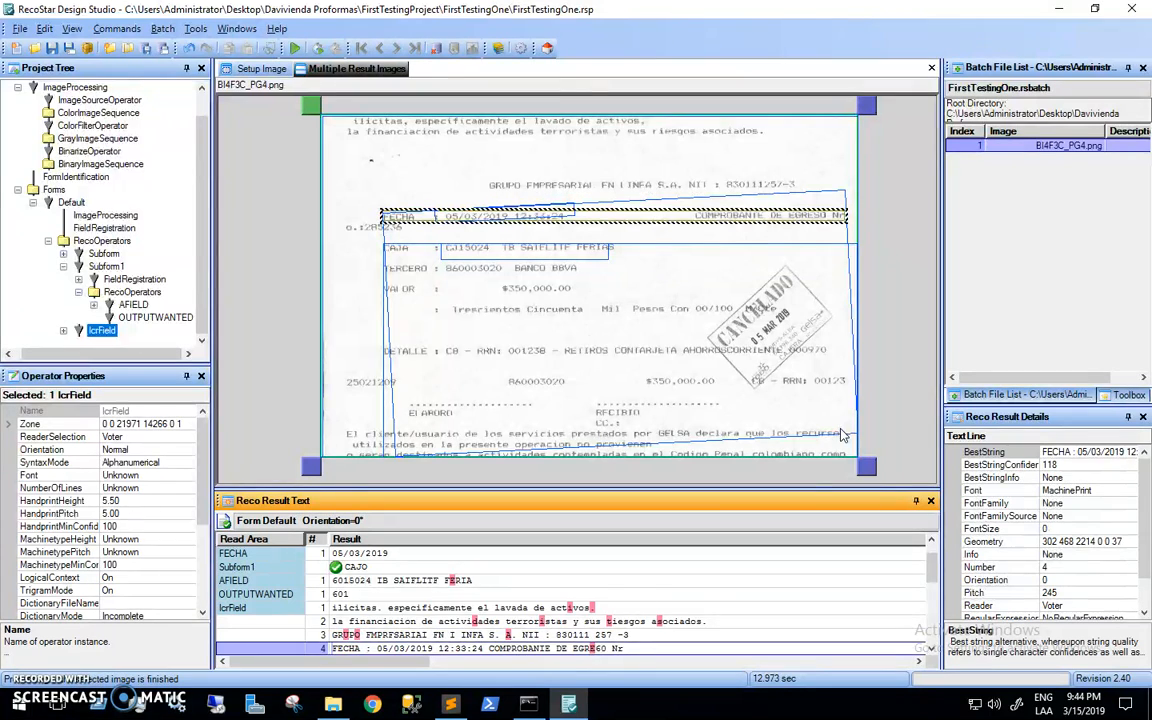
pyautogui.press('Down')
pyautogui.press('Down')
pyautogui.press('Down')
pyautogui.press('Down')
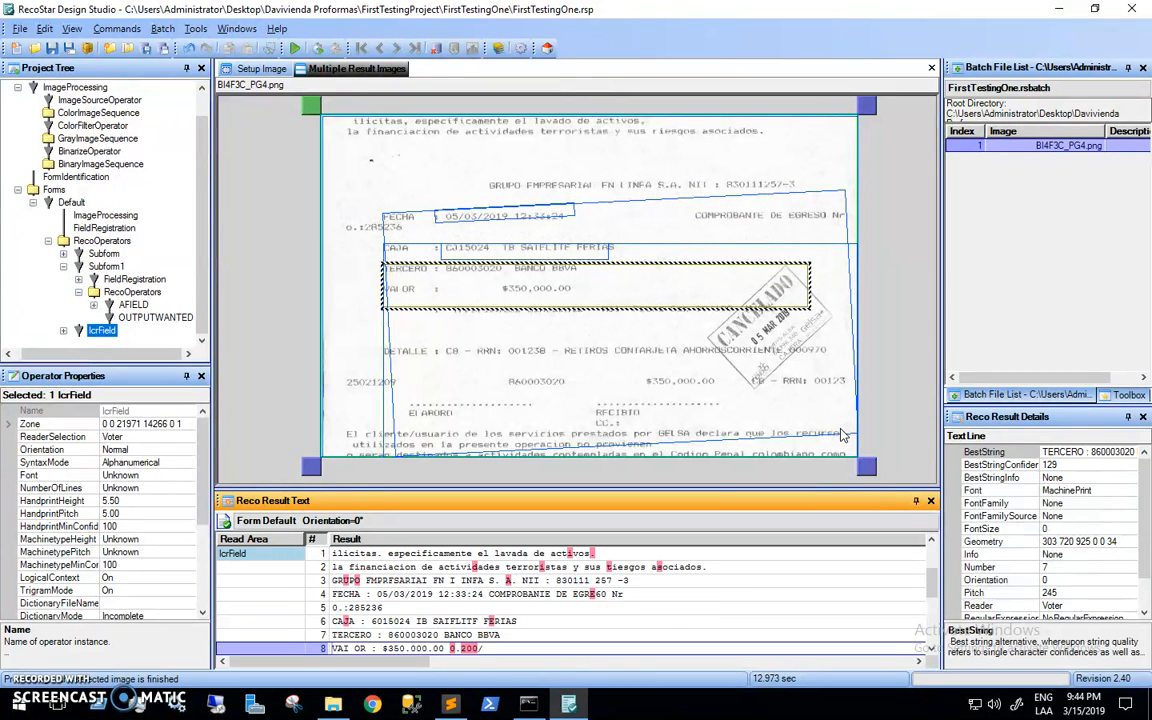
pyautogui.press('Down')
pyautogui.press('Down')
pyautogui.press('Down')
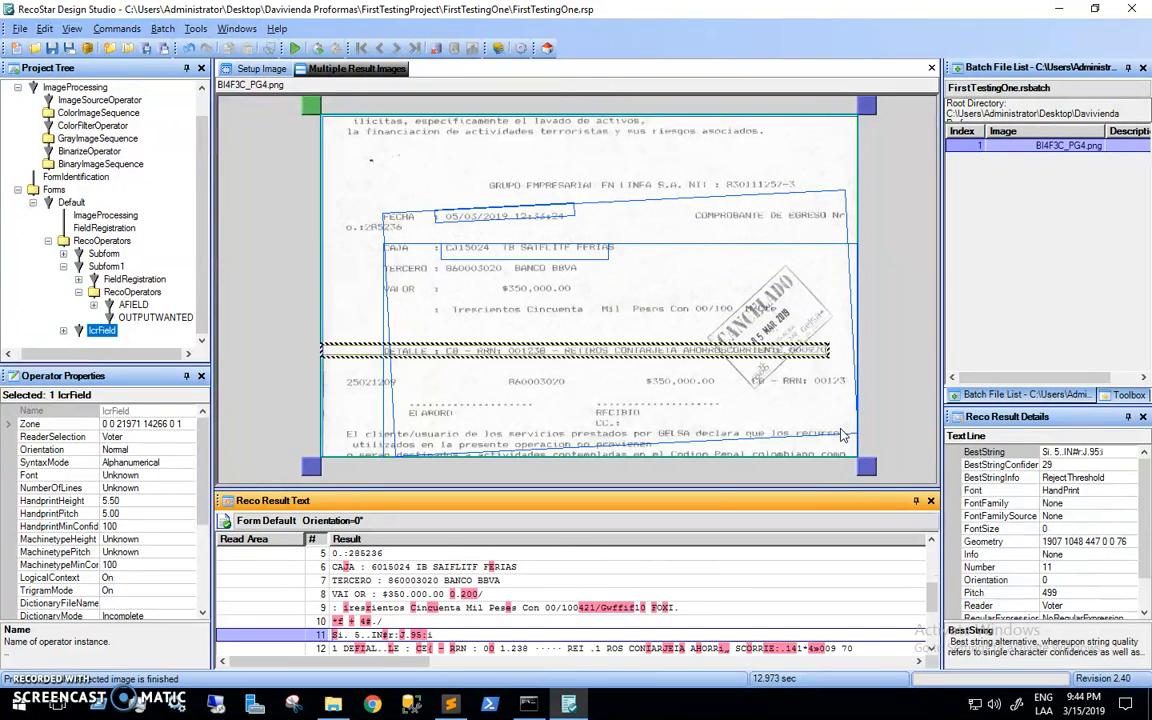
pyautogui.press('Up')
pyautogui.press('Up')
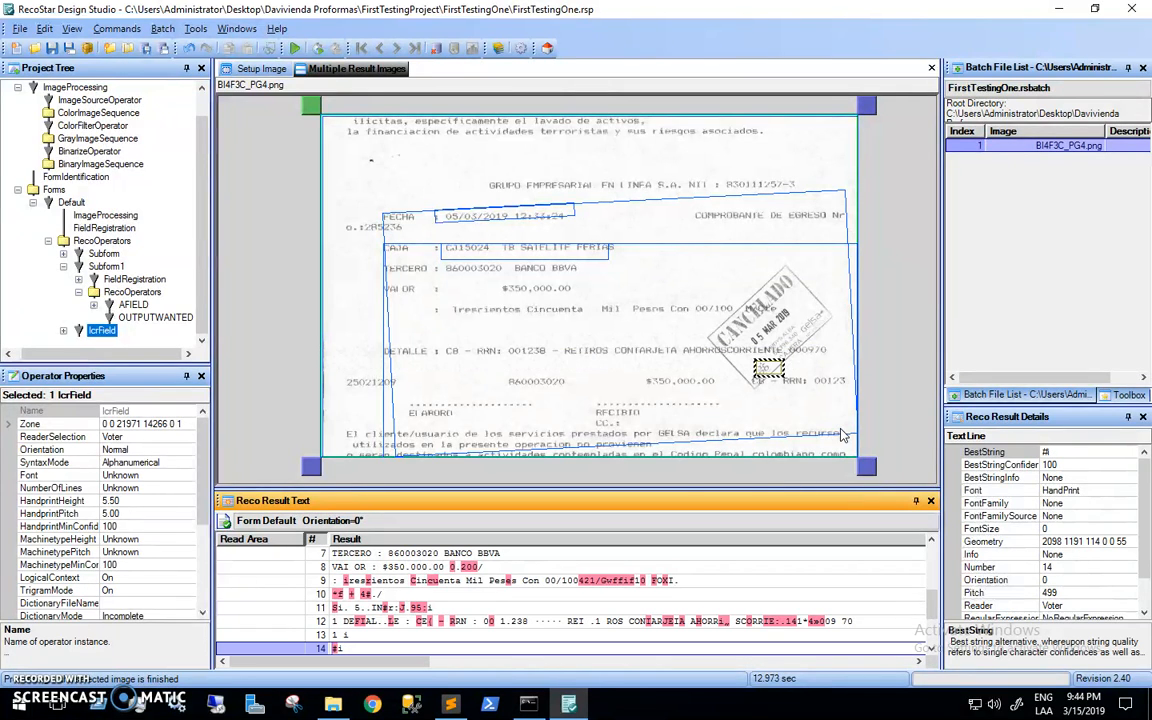
pyautogui.press('Down')
pyautogui.press('Down')
pyautogui.press('Down')
pyautogui.press('Down')
pyautogui.press('Down')
pyautogui.press('Down')
pyautogui.press('Down')
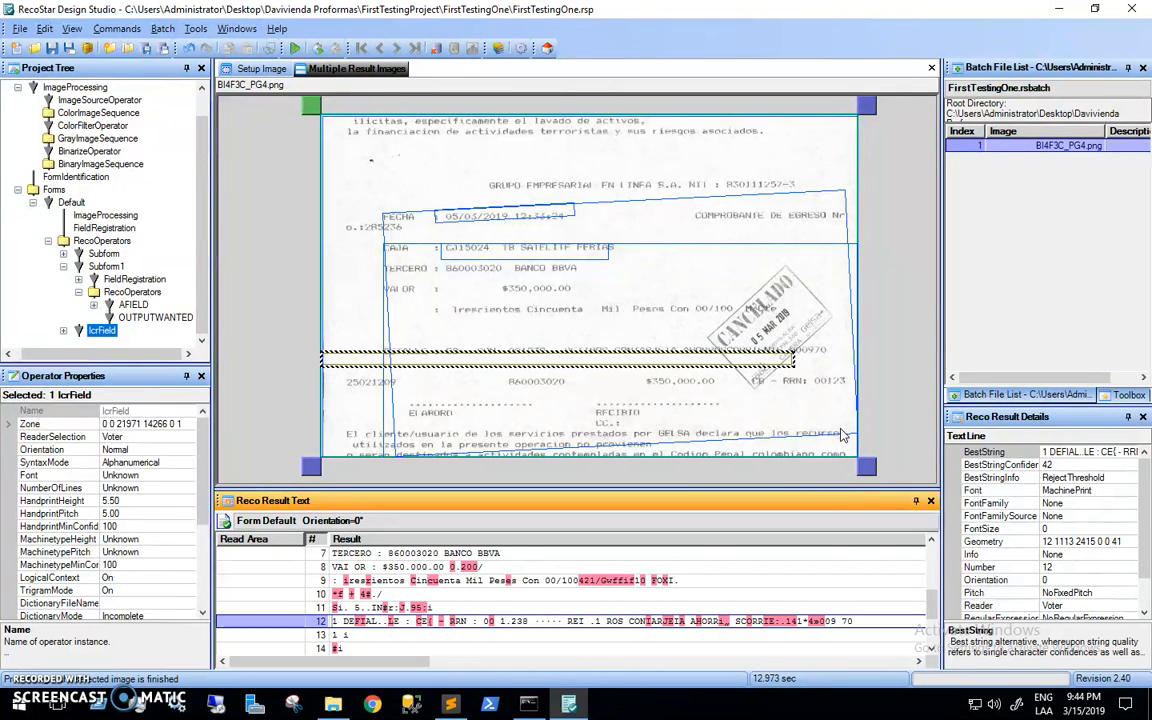
pyautogui.press('Down')
pyautogui.press('Down')
pyautogui.press('Up')
pyautogui.press('Up')
pyautogui.press('Up')
pyautogui.press('Up')
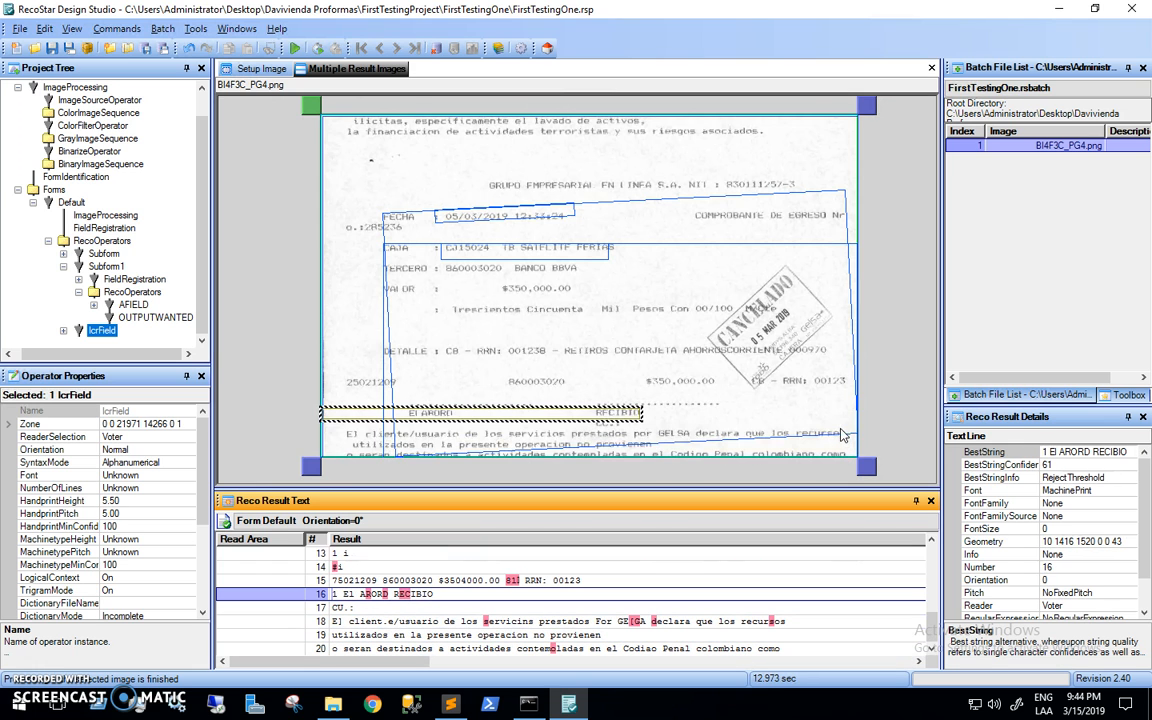
# Compare the Subform and Subform1 matches on the result image and inspect the search settings of Subform's FieldRegistration
pyautogui.click(107, 267)
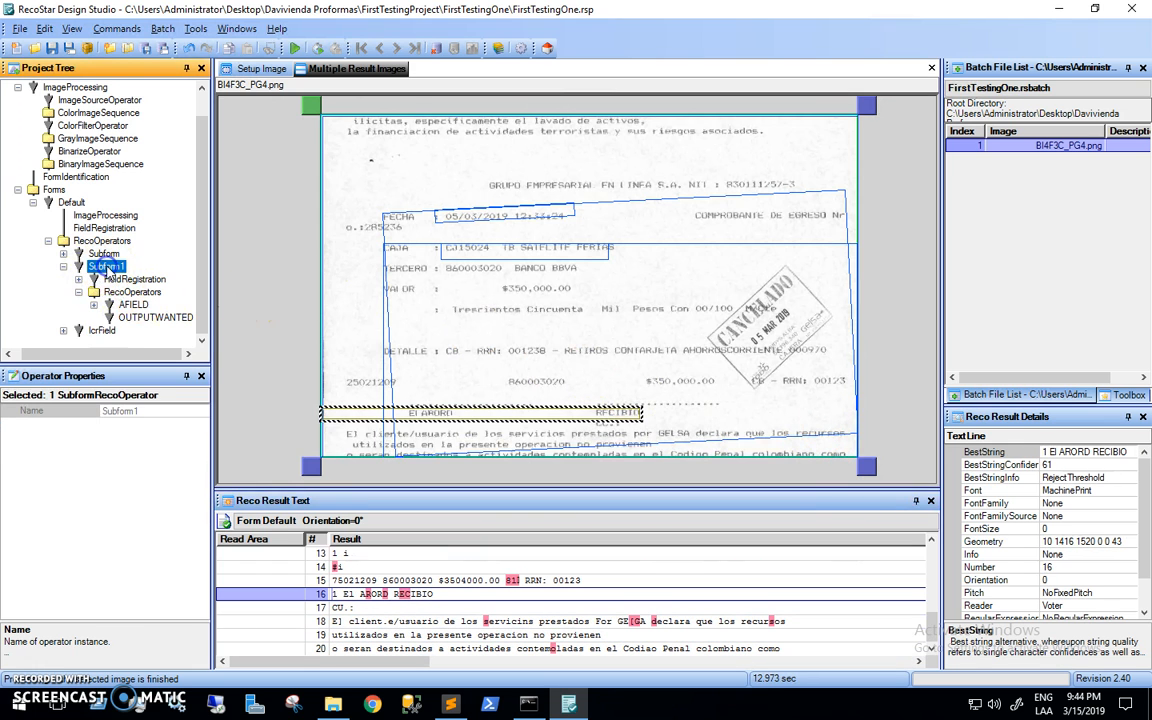
pyautogui.click(108, 267)
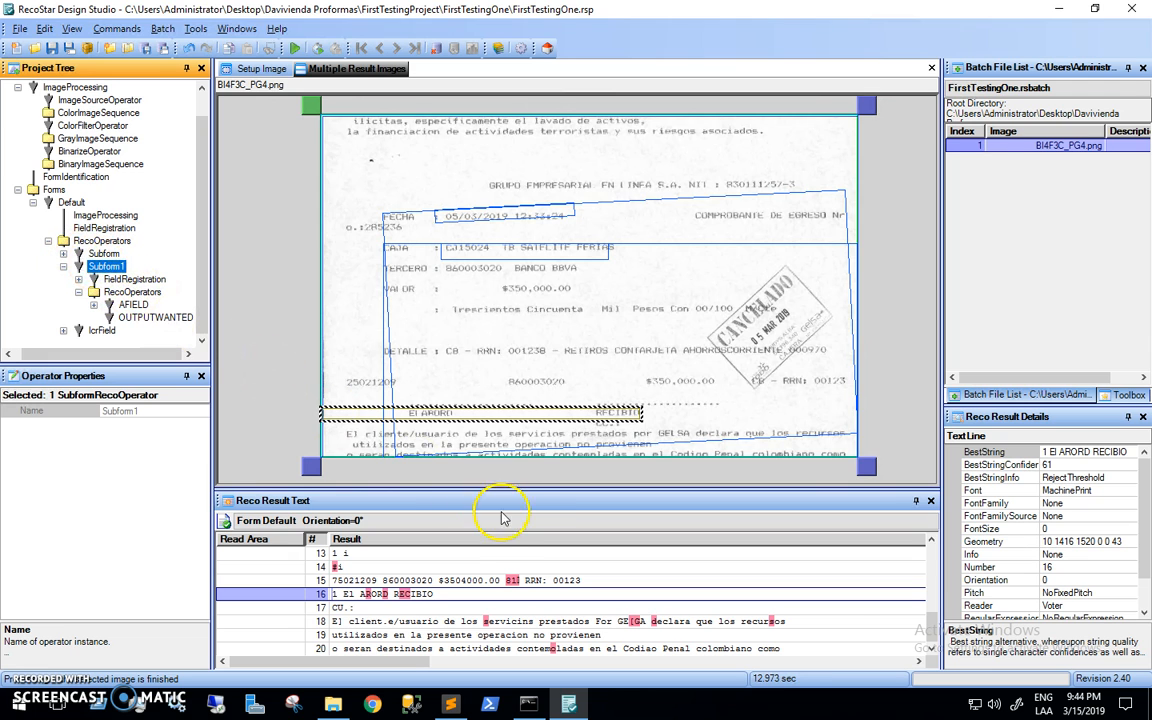
pyautogui.moveTo(926, 617); pyautogui.dragTo(926, 545)
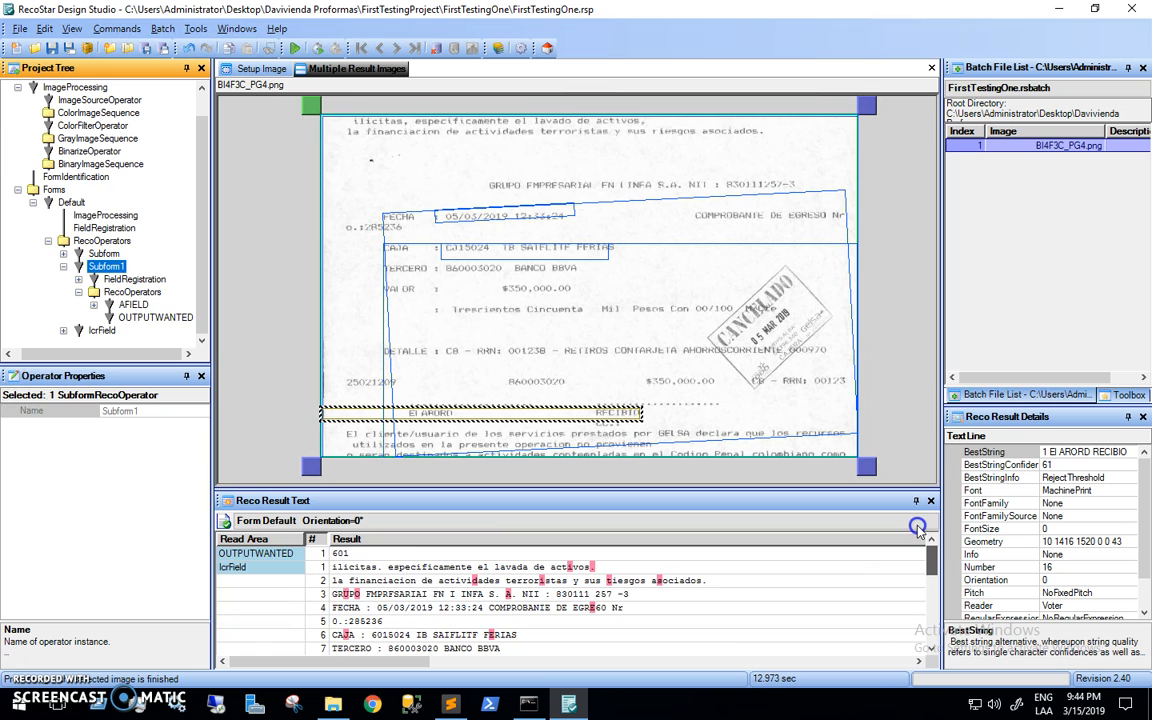
pyautogui.scroll(3, 918, 528)
pyautogui.click(404, 556)
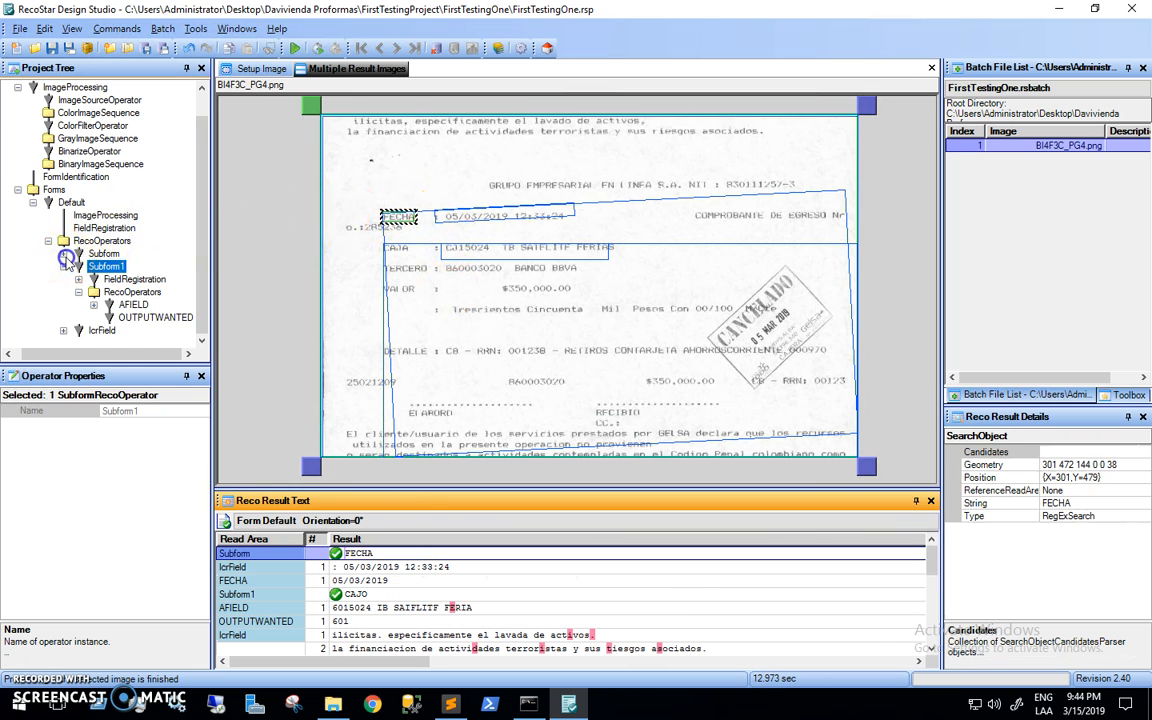
pyautogui.doubleClick(104, 254)
pyautogui.click(132, 266)
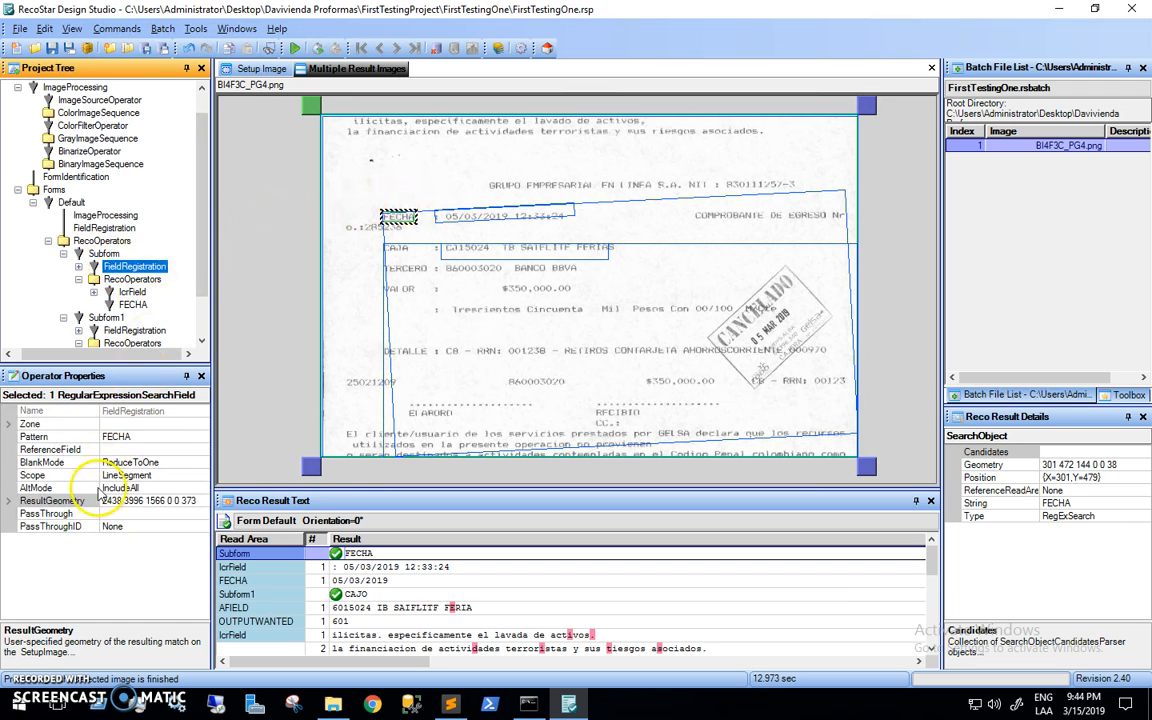
pyautogui.click(356, 597)
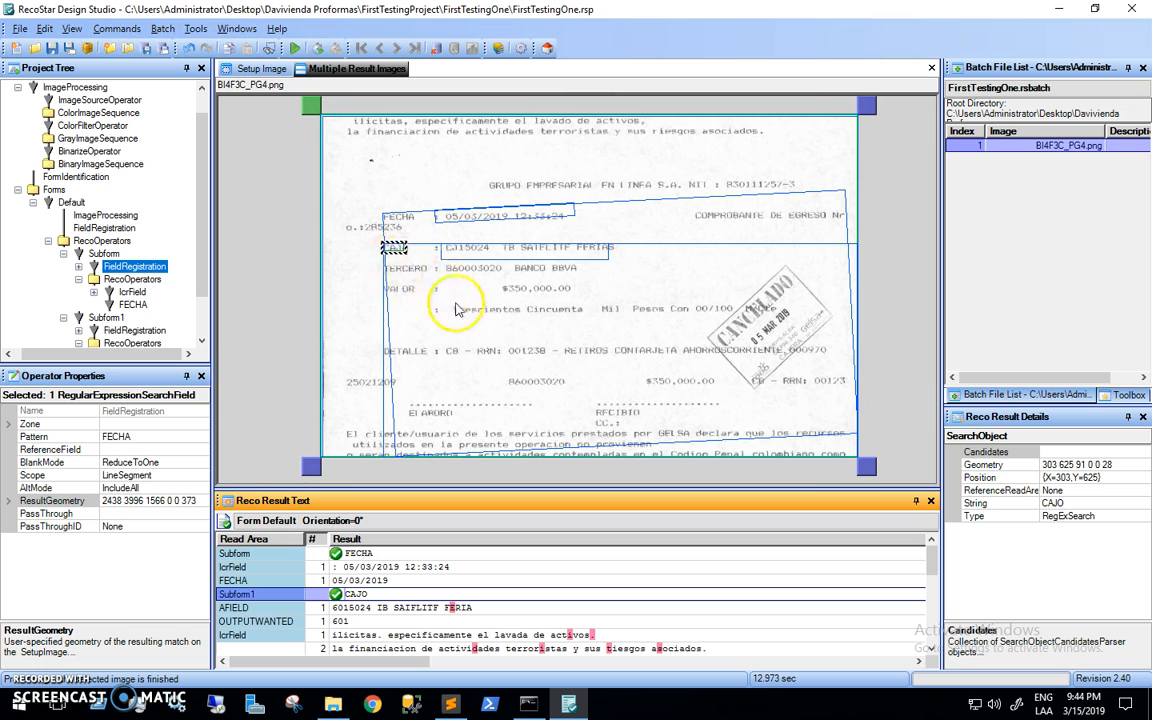
pyautogui.click(408, 222)
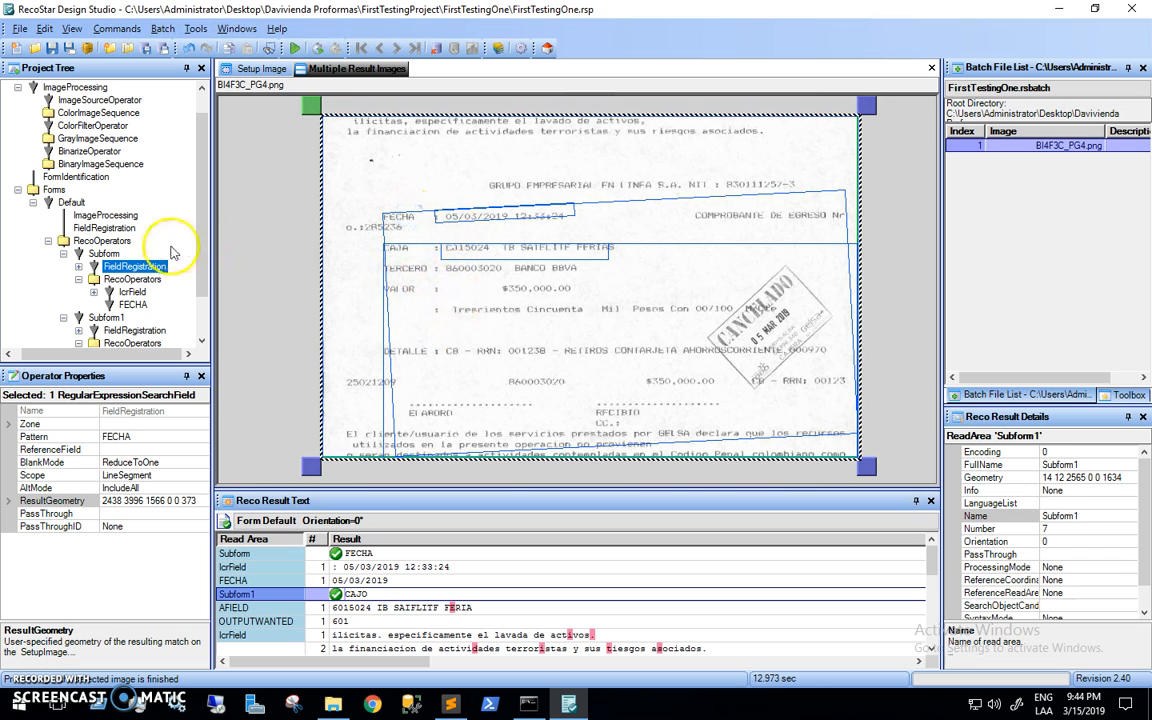
# Review the settings of Subform's FECHA and IcrField operators and locate both readings on the result image
pyautogui.click(103, 254)
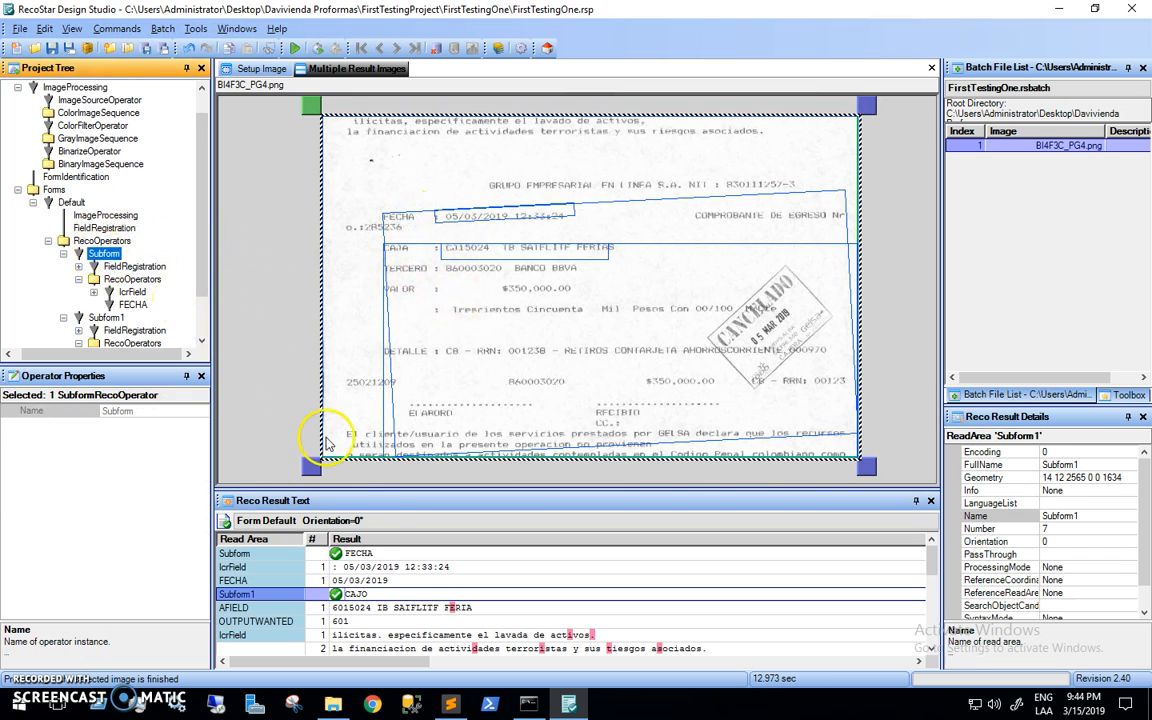
pyautogui.click(356, 581)
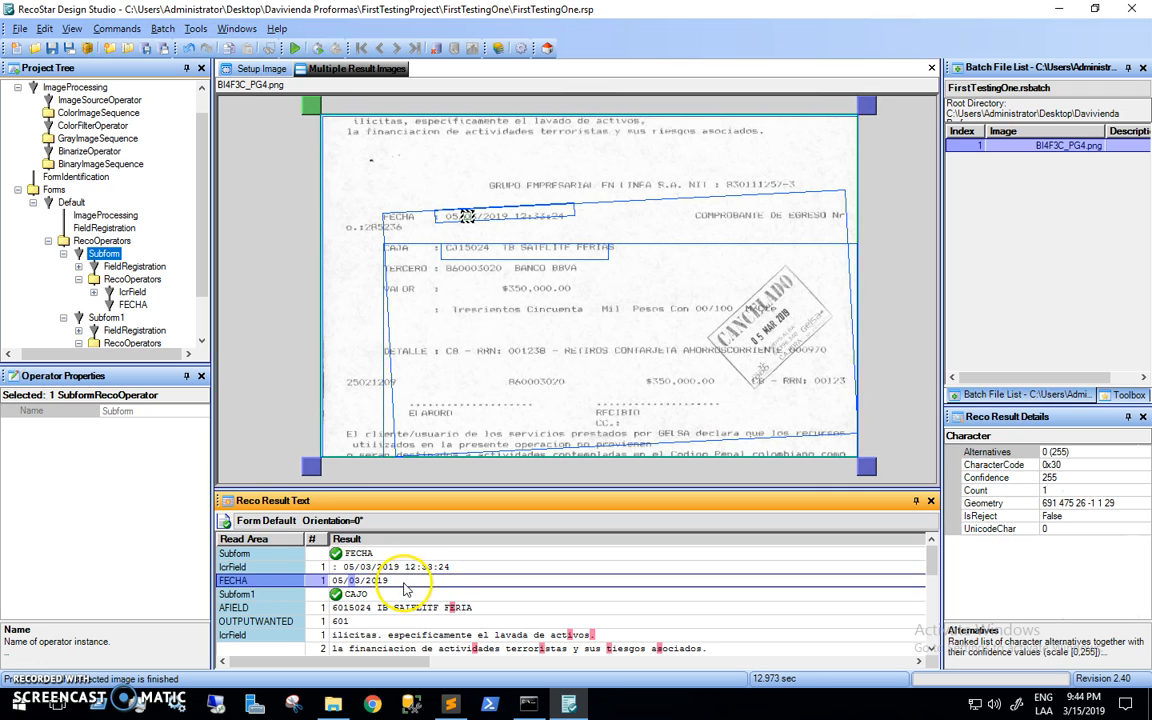
pyautogui.click(128, 304)
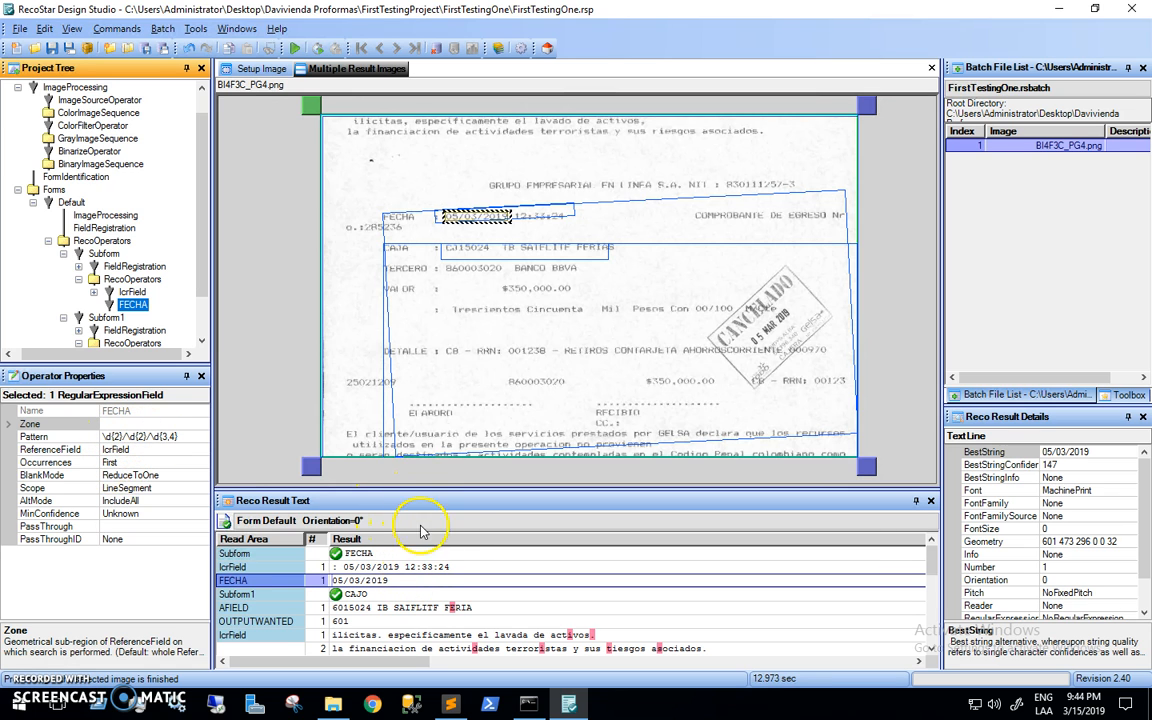
pyautogui.click(133, 292)
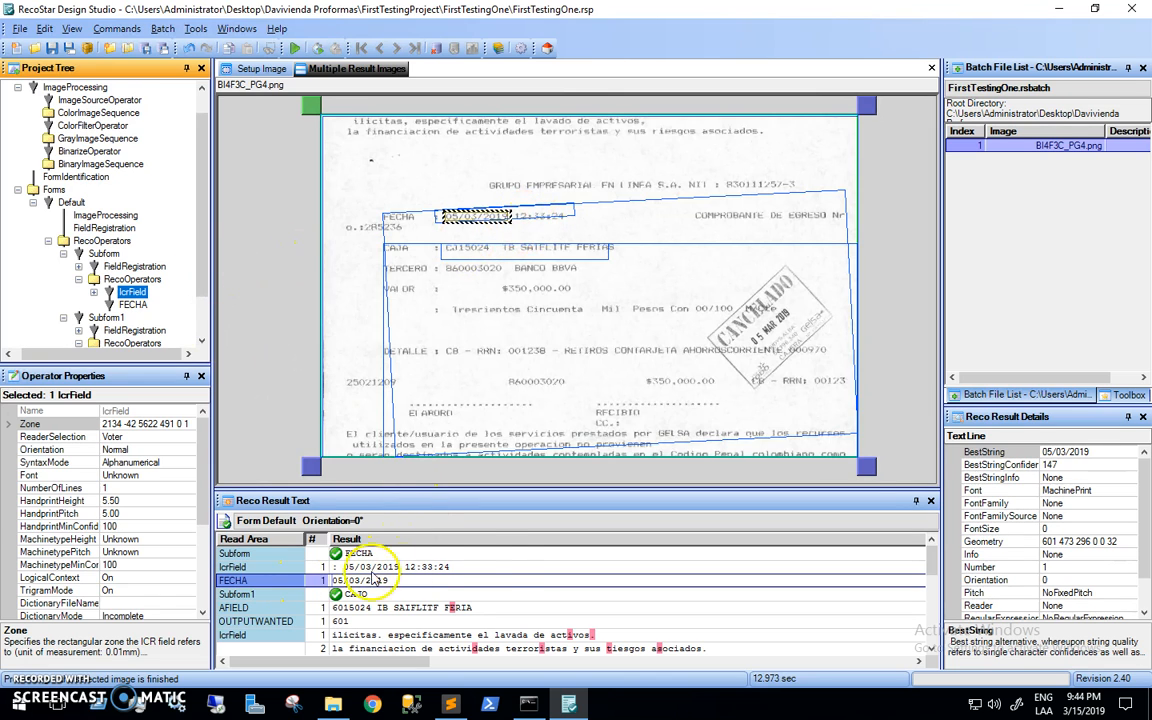
pyautogui.click(505, 568)
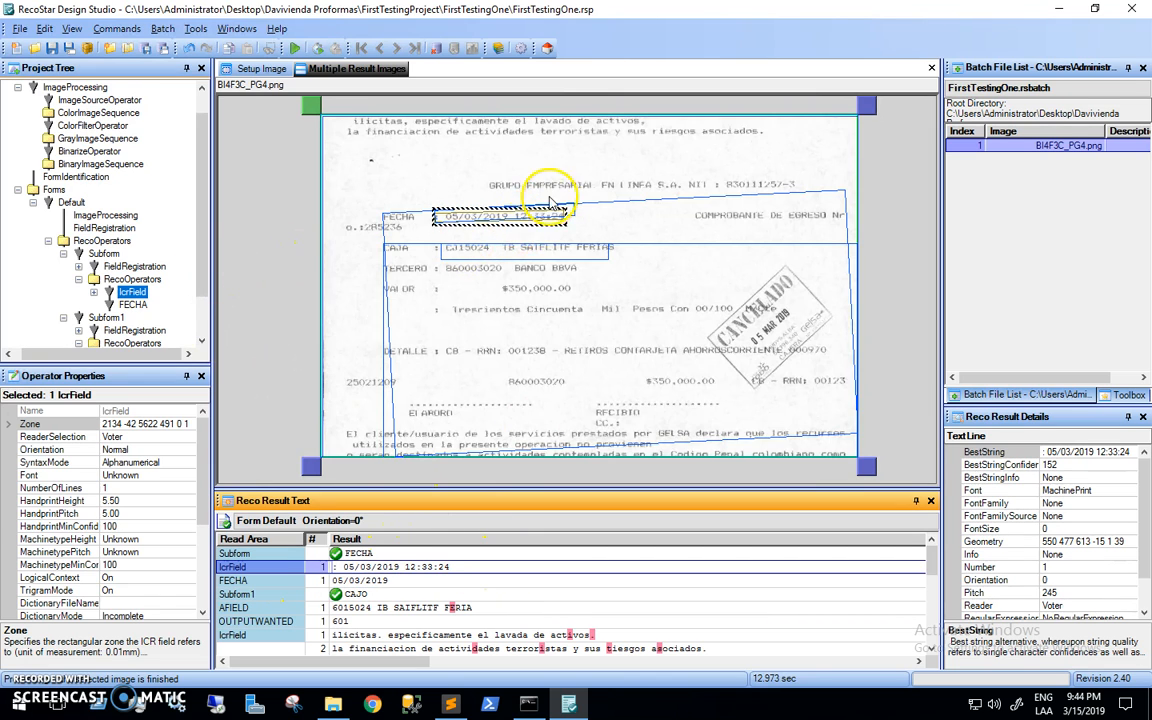
# Locate the Subform match on the result image, and check its FieldRegistration's search zone and result geometry on the setup image
pyautogui.click(401, 554)
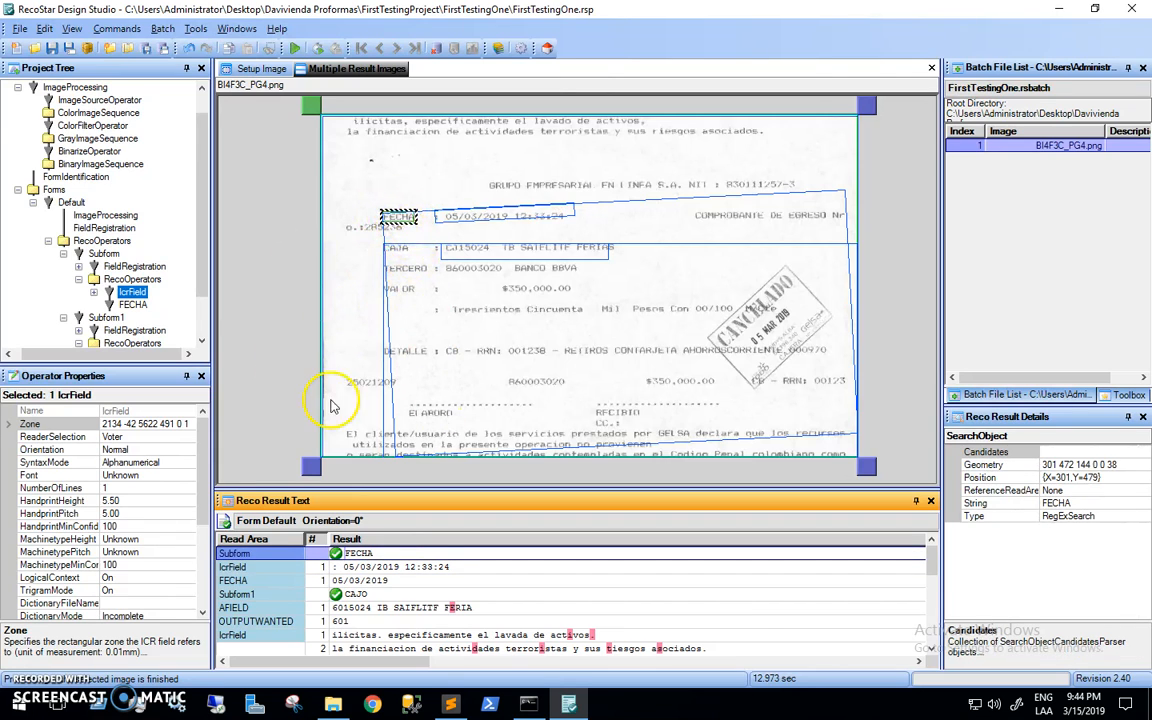
pyautogui.click(130, 267)
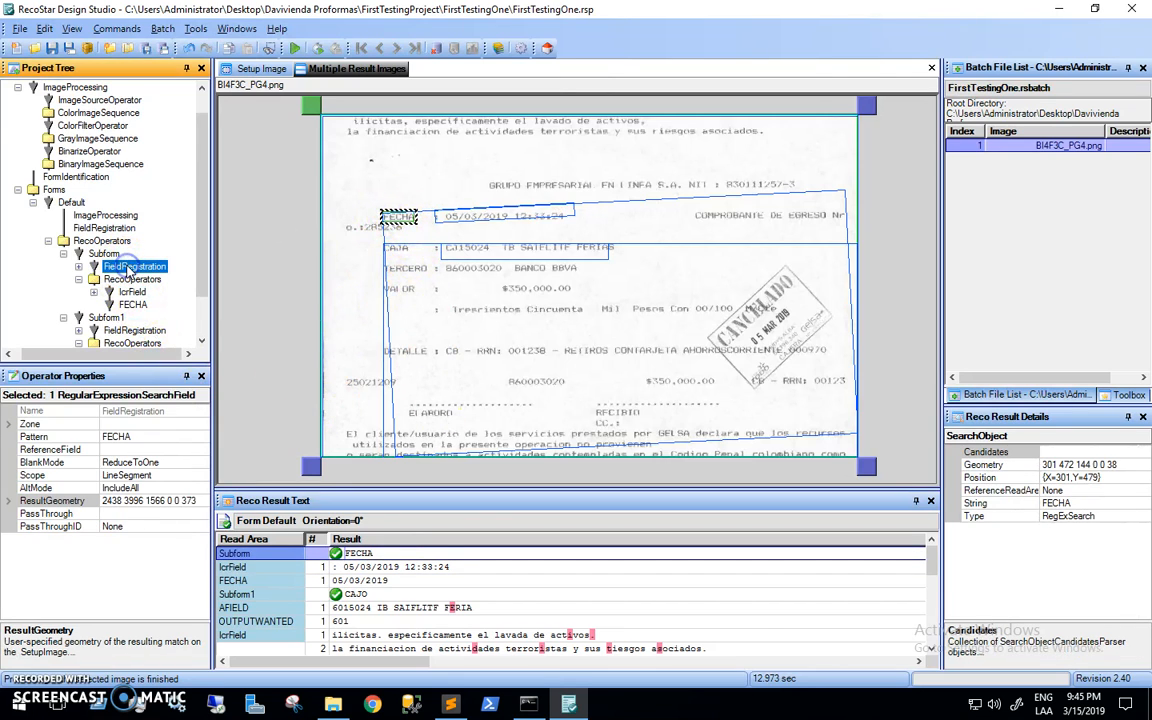
pyautogui.click(258, 75)
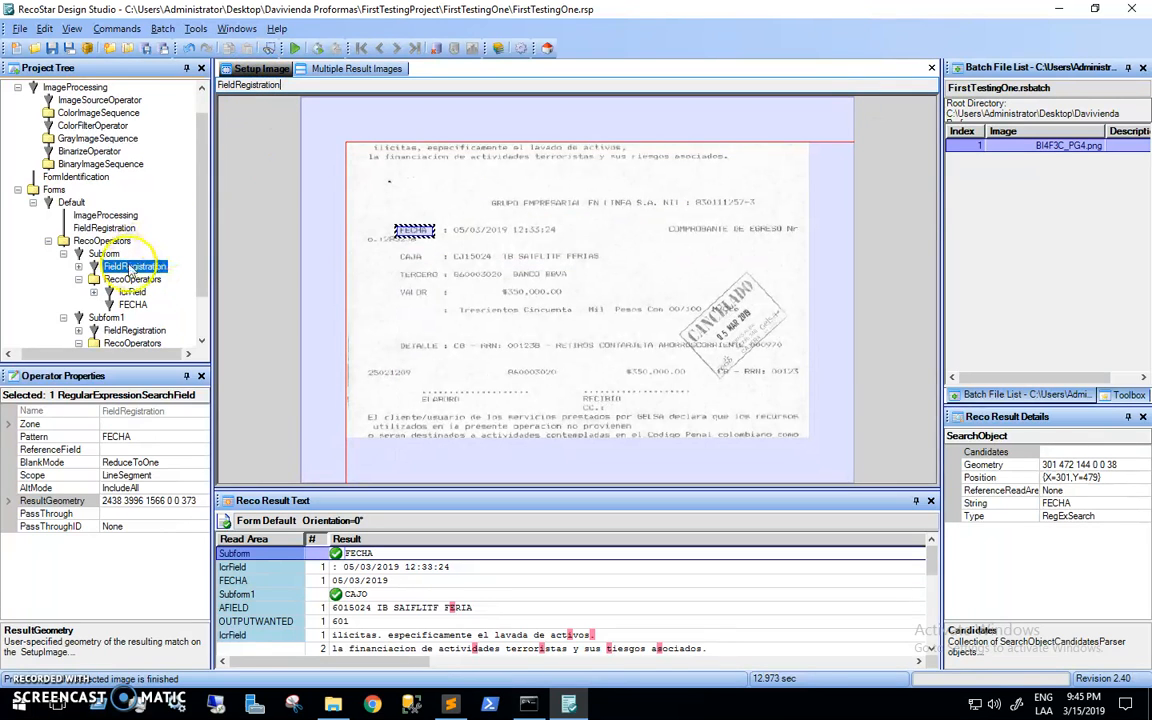
pyautogui.click(151, 424)
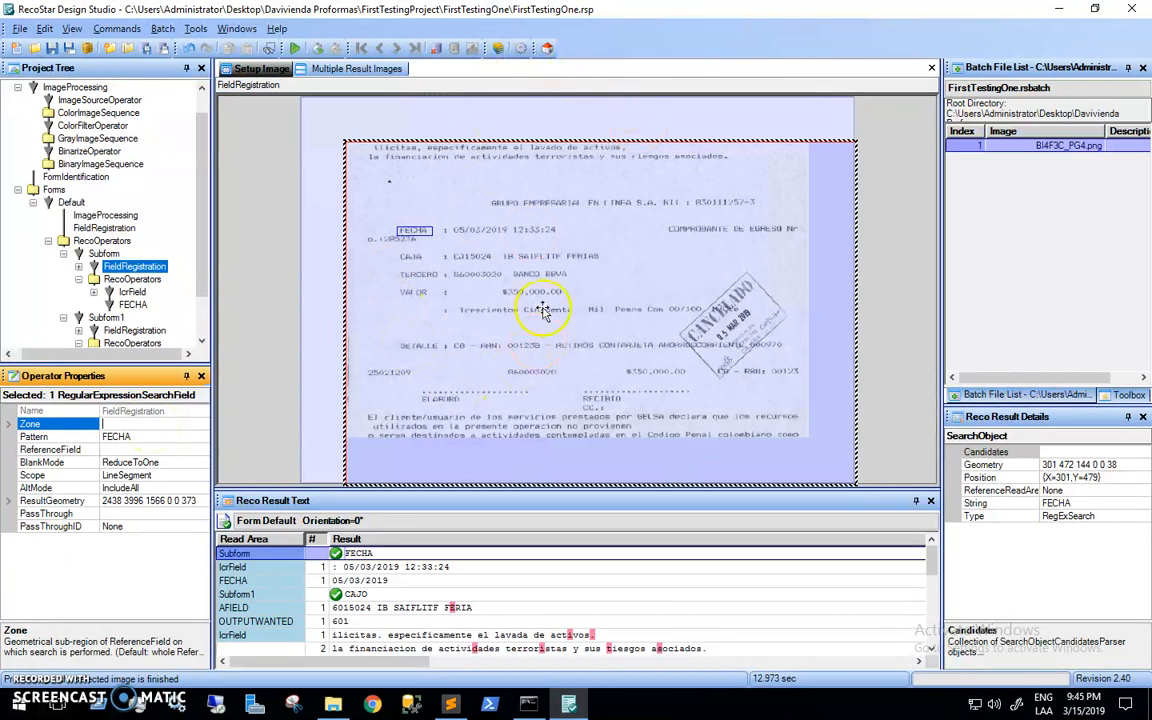
pyautogui.click(60, 501)
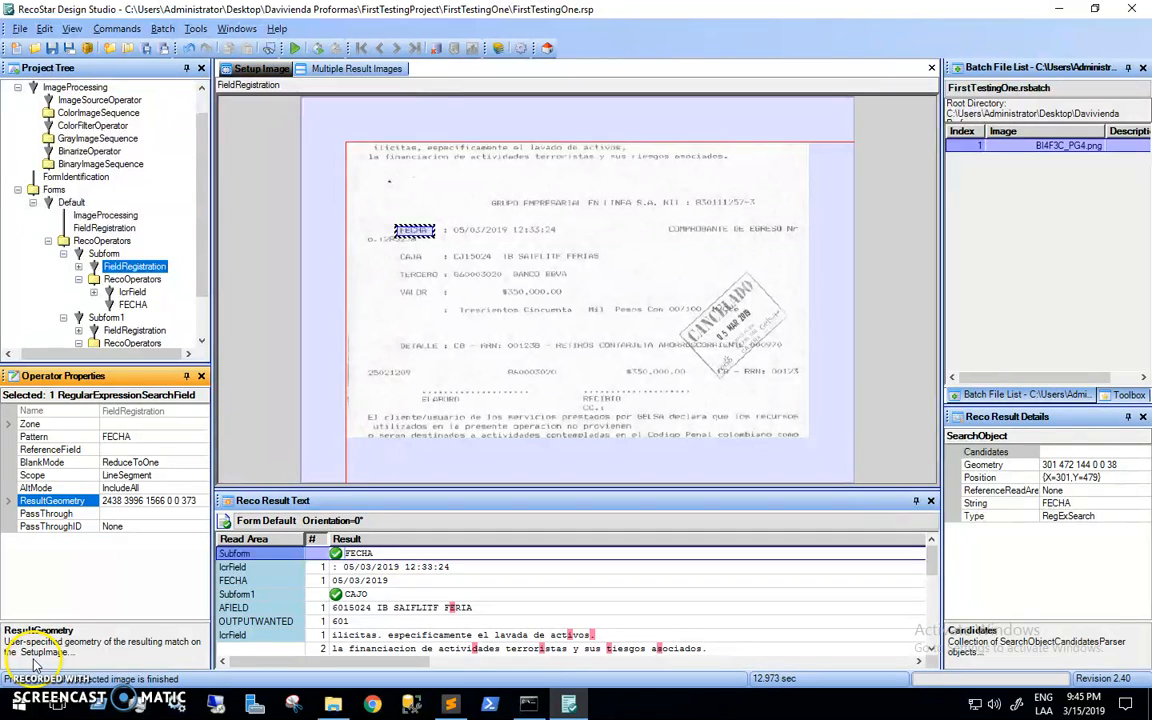
pyautogui.moveTo(203, 273); pyautogui.dragTo(202, 329)
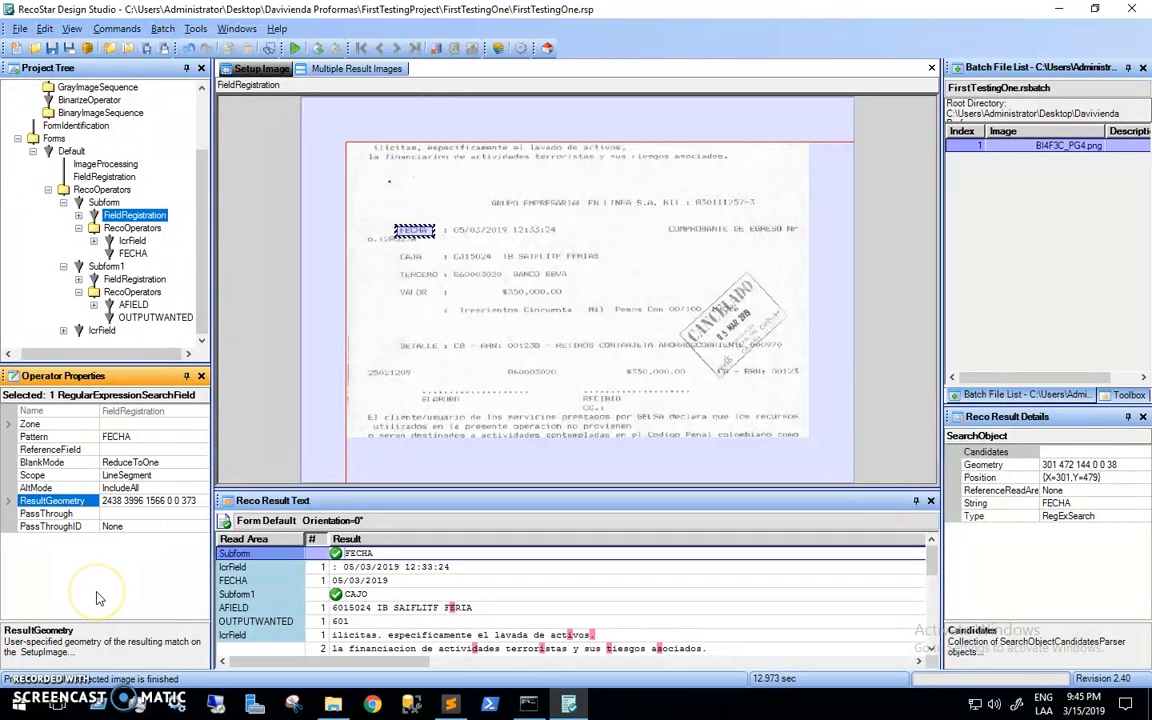